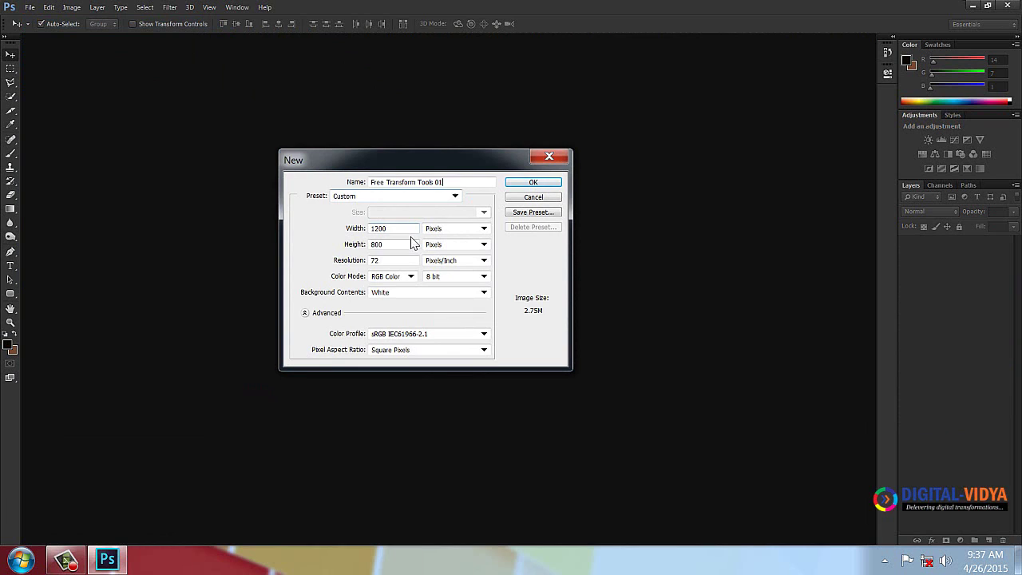
Retype the new document's height, trying 1000 and then 900.
double_click(390, 227)
double_click(375, 246)
double_click(375, 245)
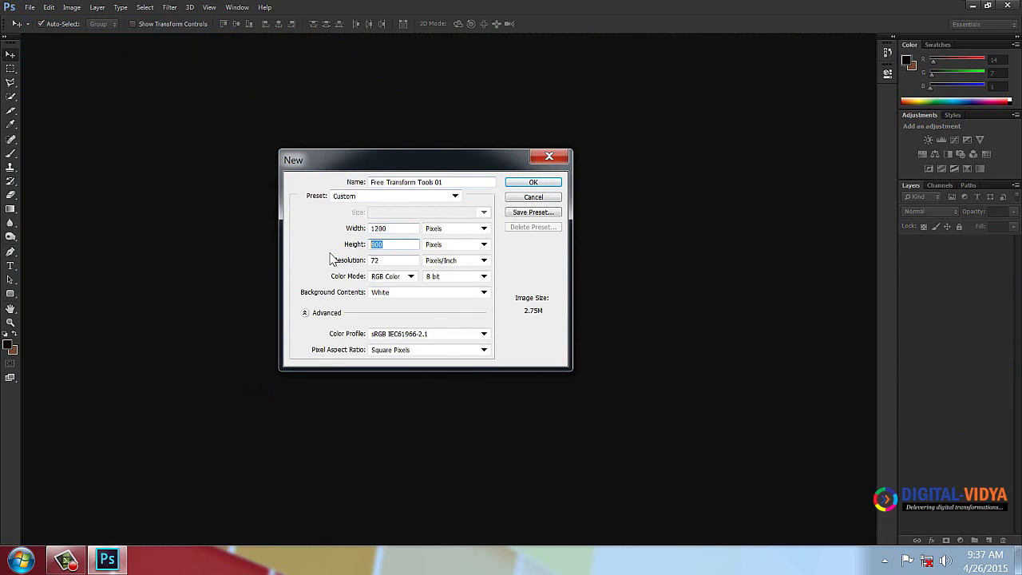
text(101)
key(BackSpace)
text(00)
double_click(391, 245)
text(900)
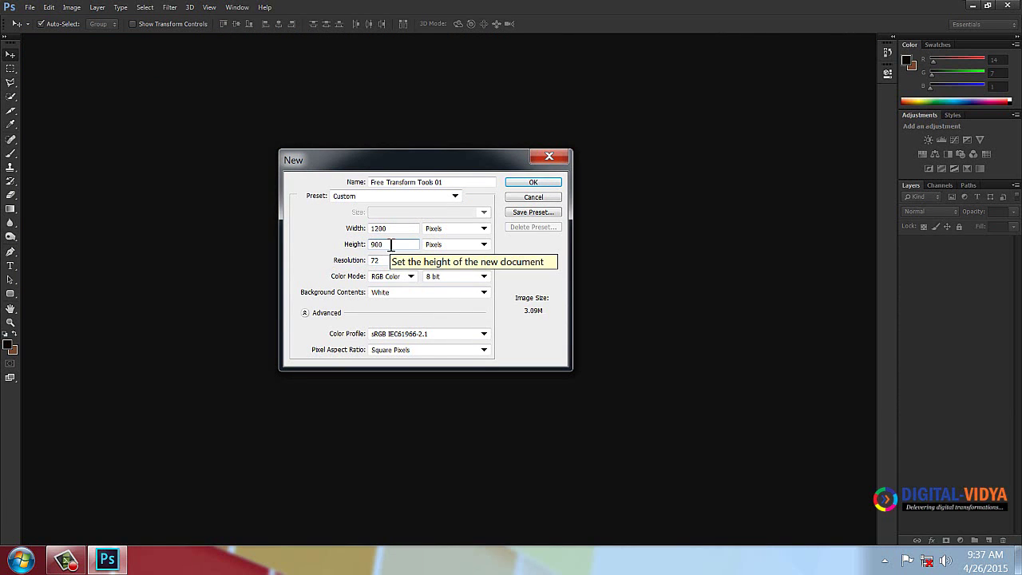
Apply the Youtube Screen preset (1280×1080) and create the document.
click(431, 196)
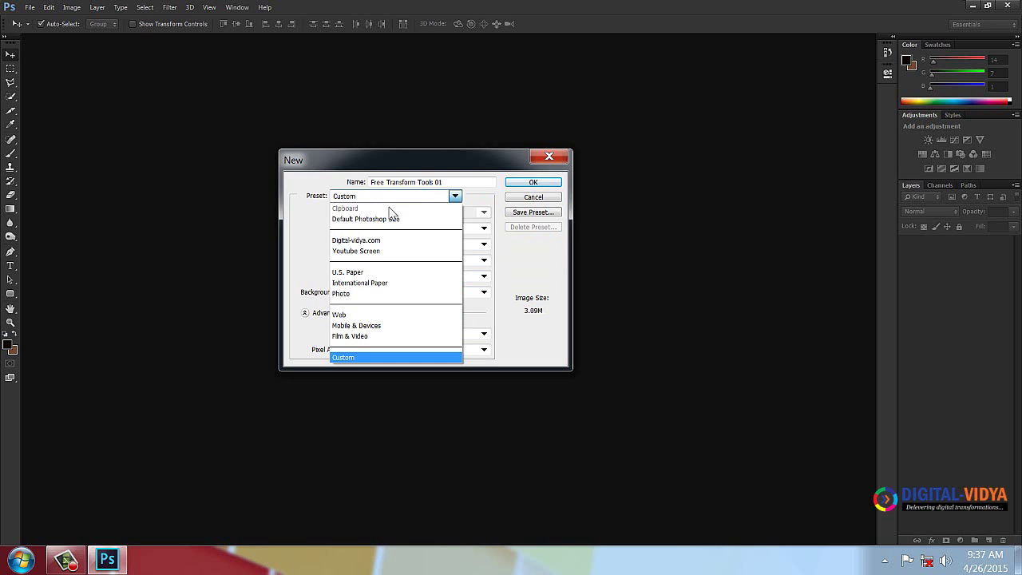
click(367, 248)
click(533, 182)
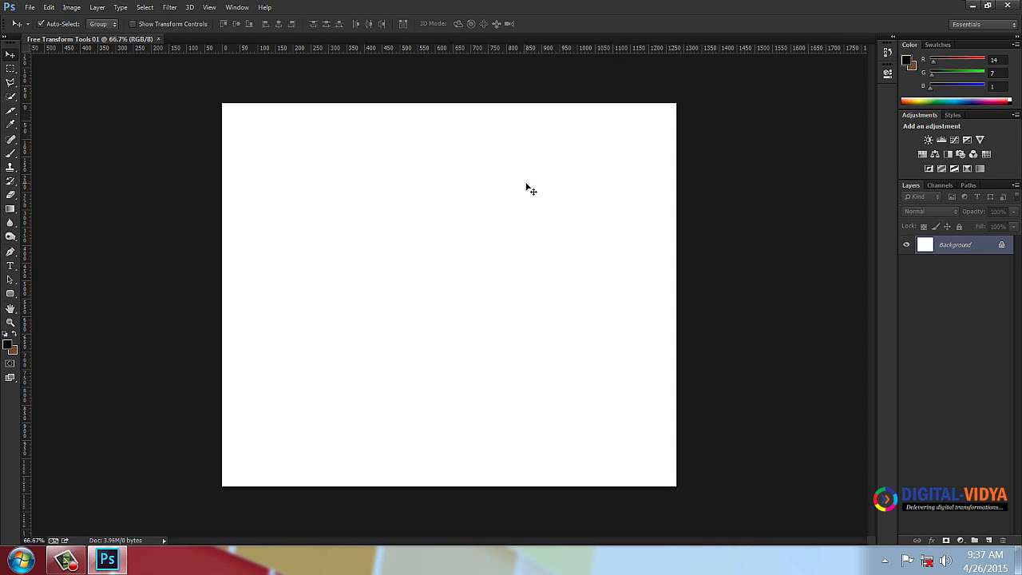
Zoom to 100% and add a new layer named 'Rectanle Shape'.
click(212, 8)
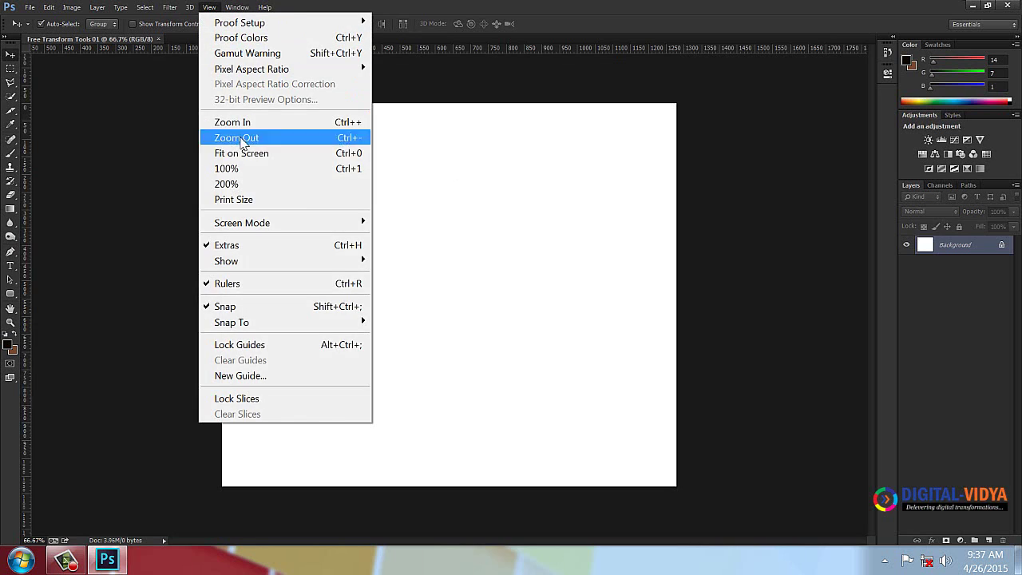
click(243, 175)
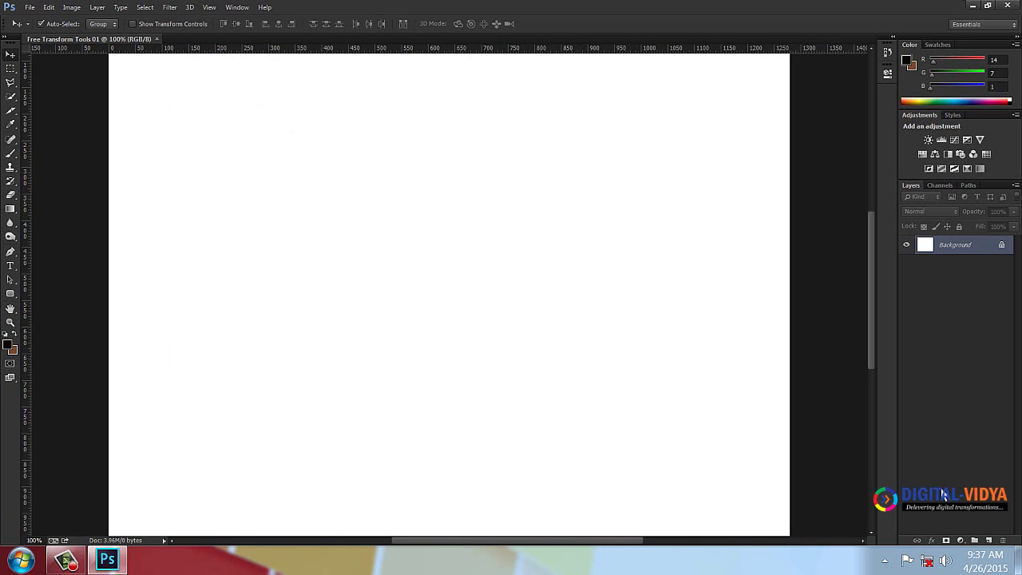
click(989, 541)
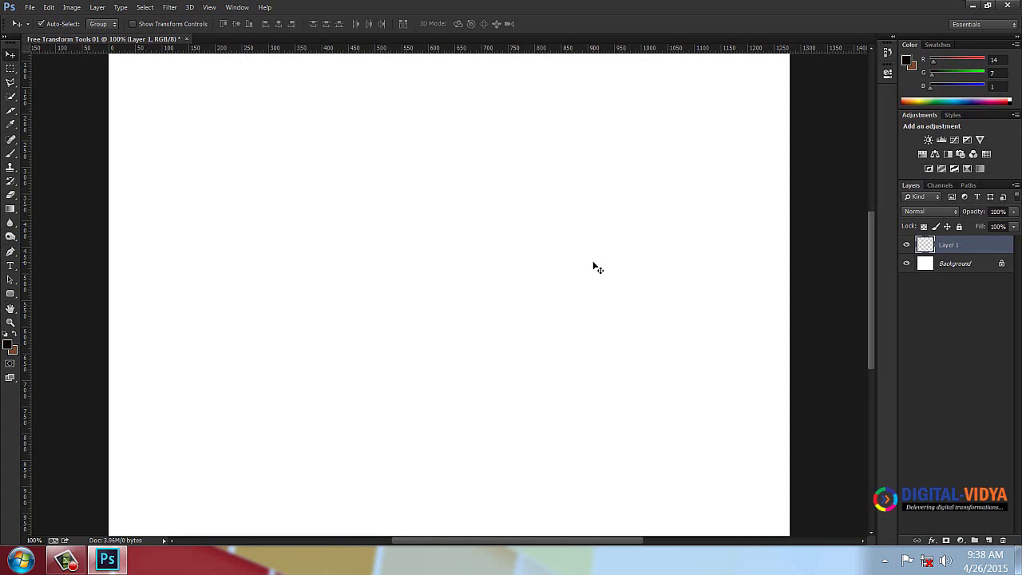
double_click(948, 246)
text(Rectangle Shape)
key(Return)
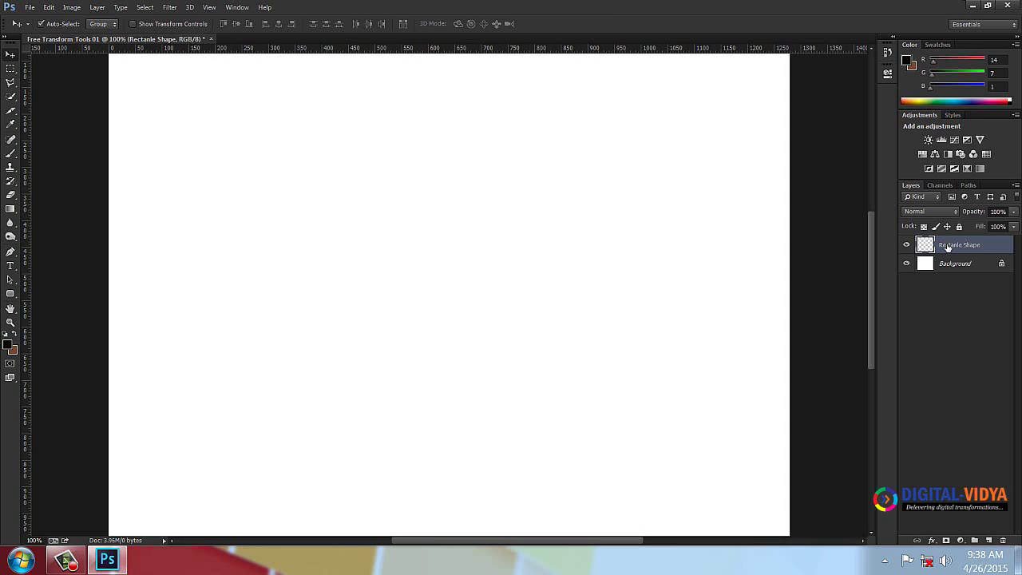
Draw a rectangular selection in the upper-left and fill it with orange.
click(11, 69)
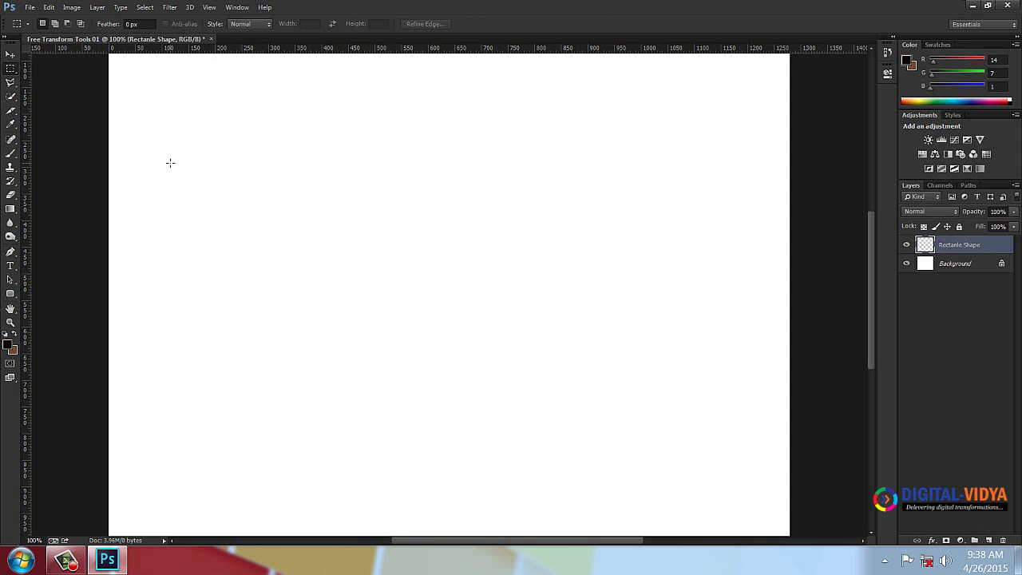
drag(170, 163, 293, 230)
click(49, 7)
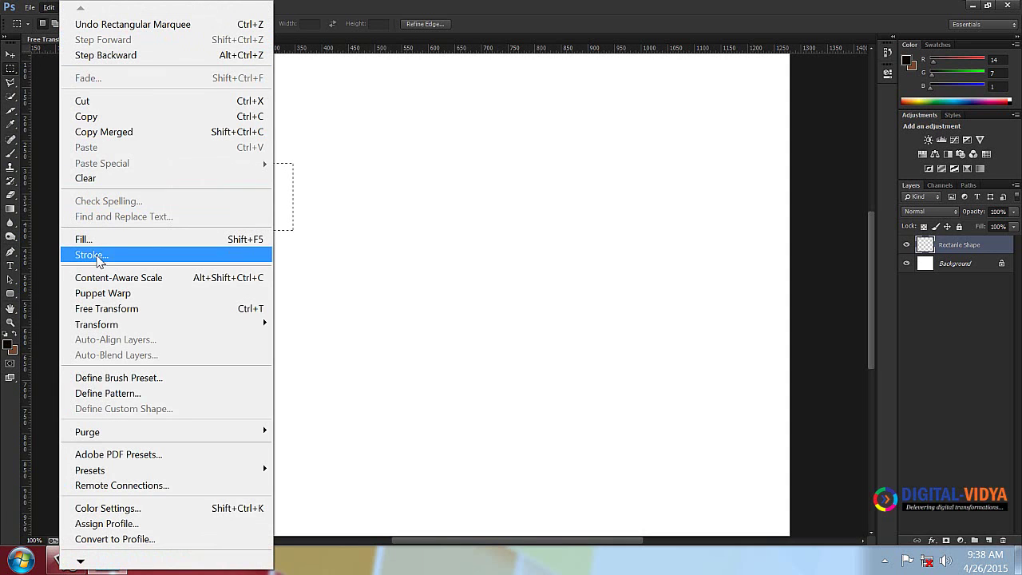
click(96, 240)
click(433, 277)
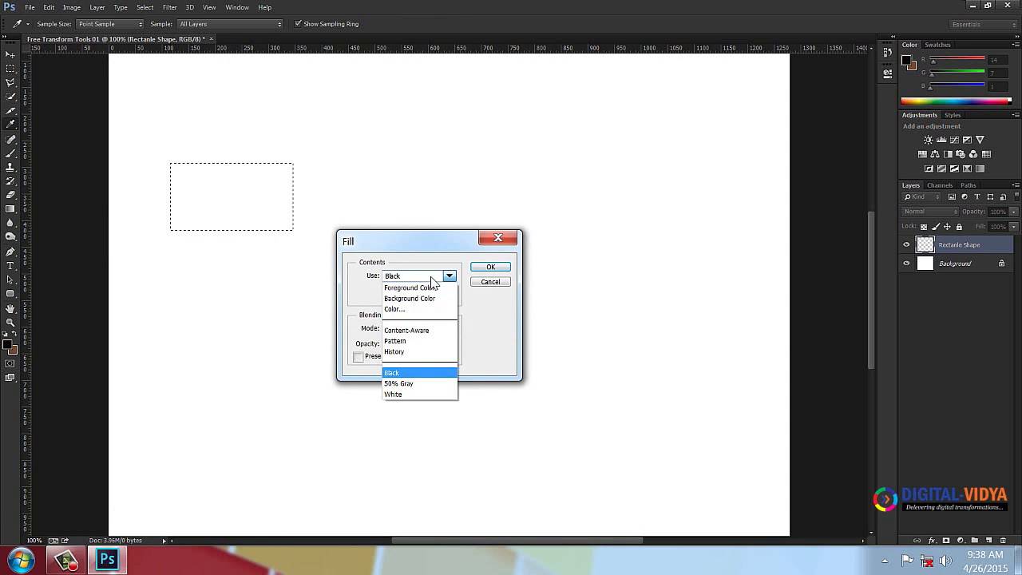
click(409, 309)
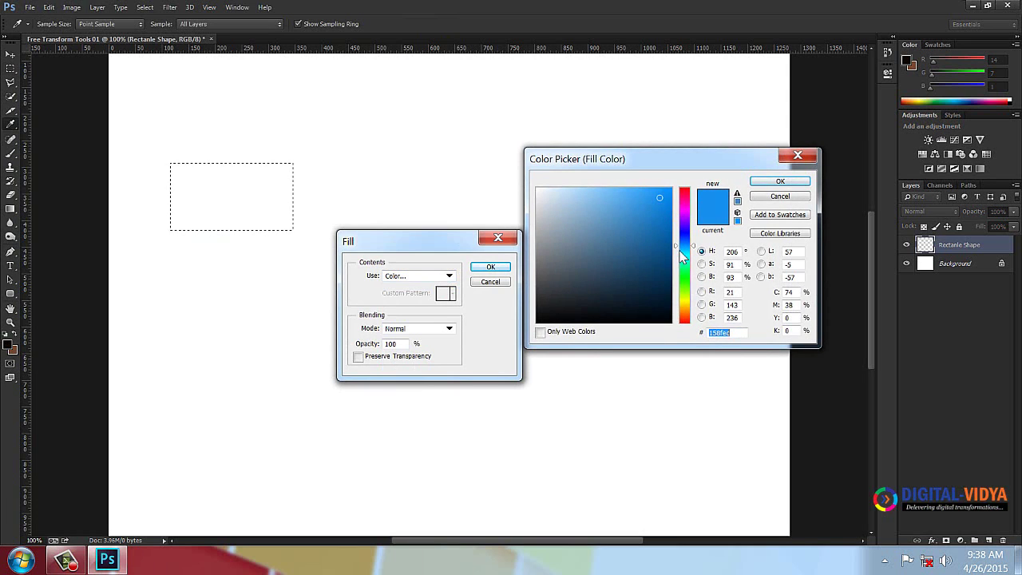
drag(693, 298, 688, 312)
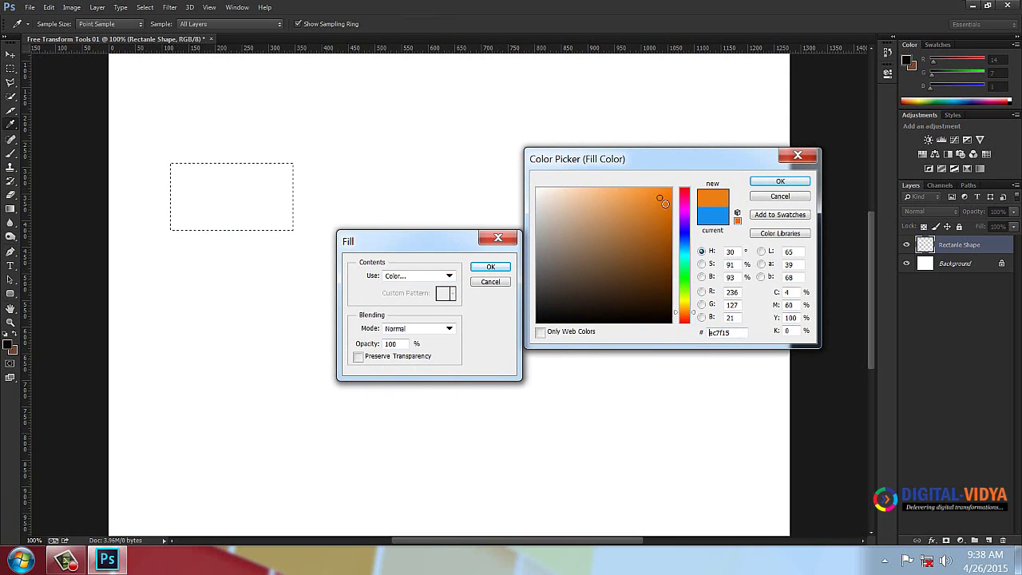
click(691, 313)
click(695, 318)
click(780, 181)
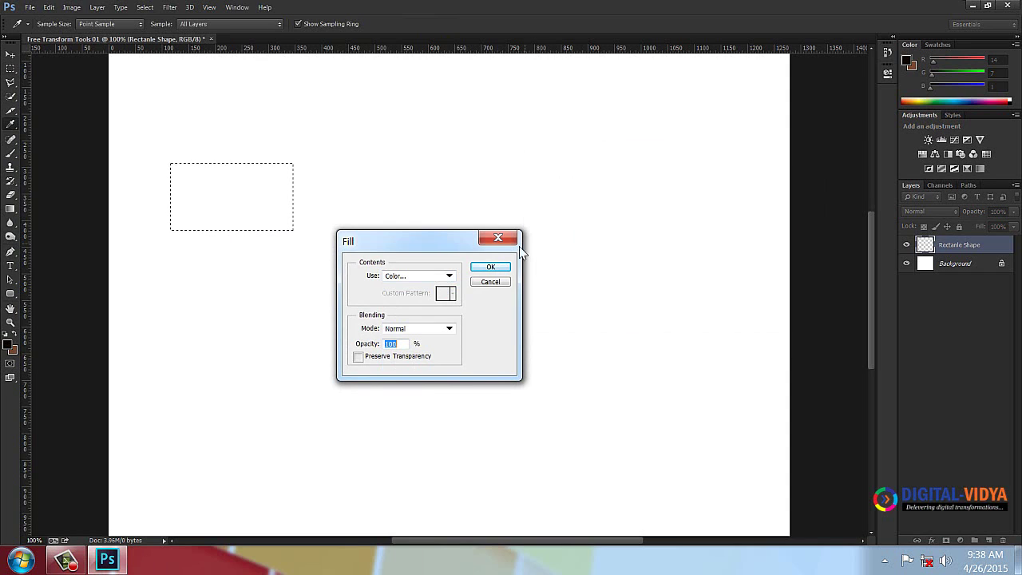
click(492, 267)
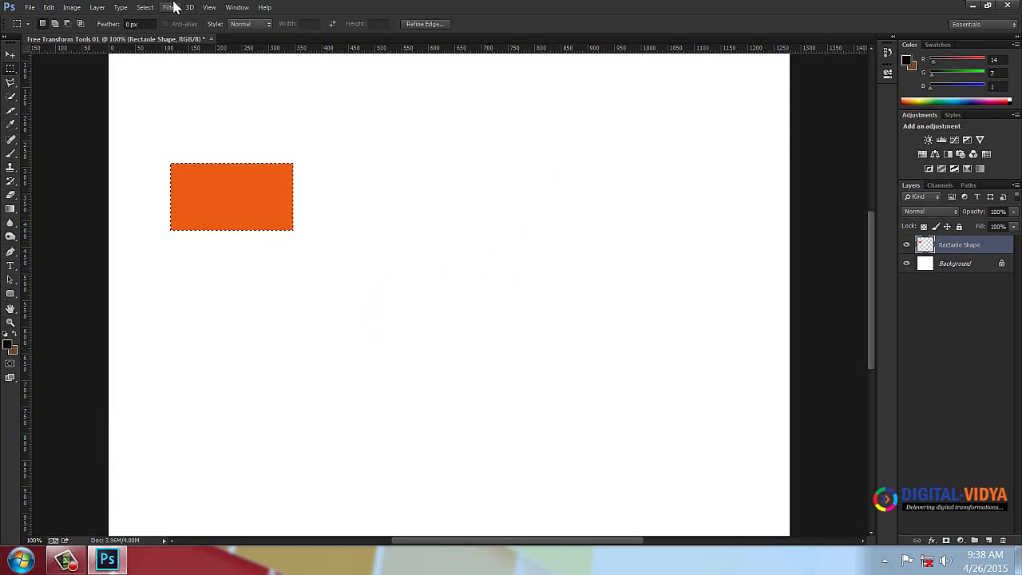
Deselect the rectangle and switch to the Move tool.
click(145, 8)
click(160, 36)
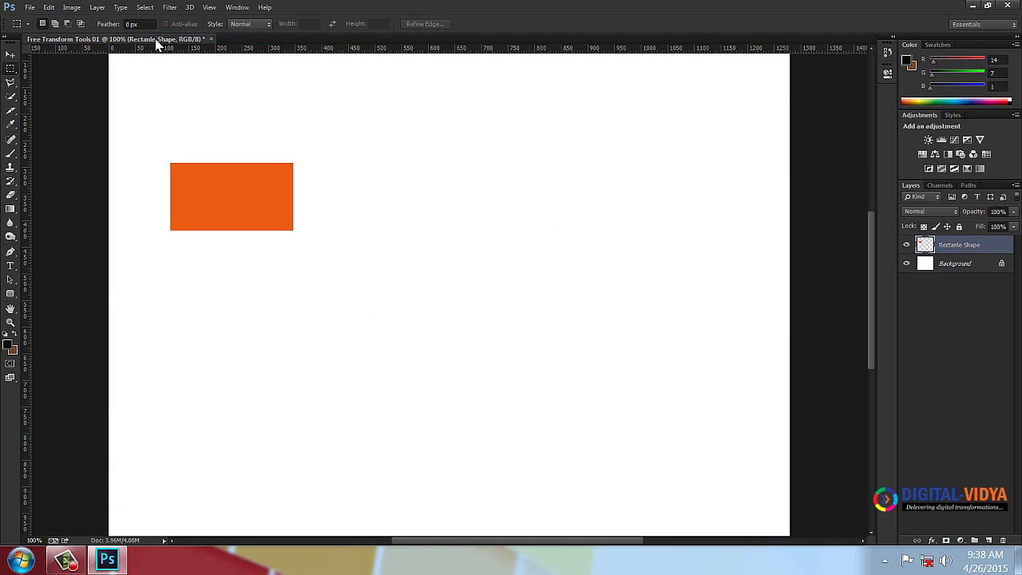
click(11, 55)
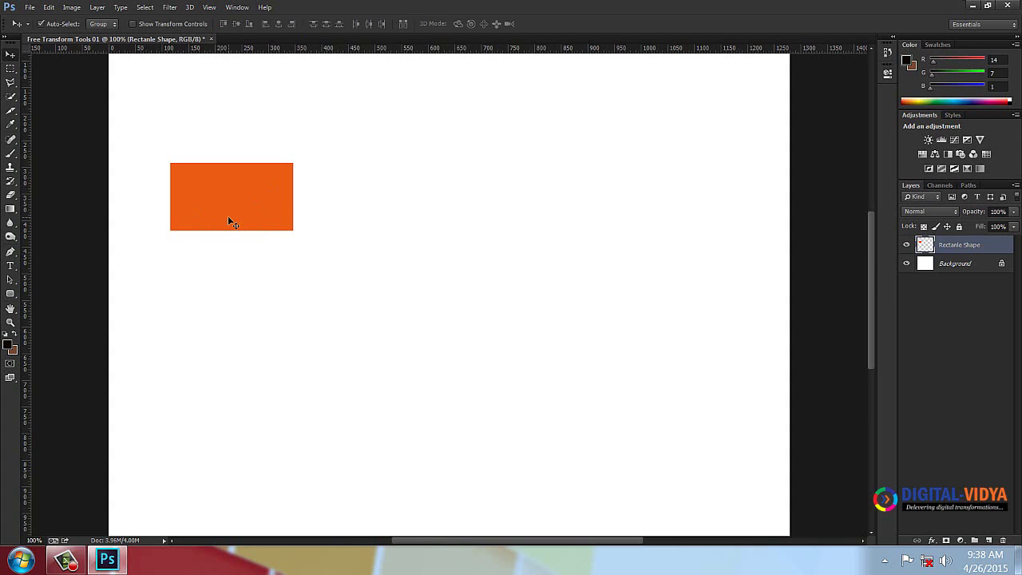
Free-transform the orange rectangle with its reference point at the bottom-right corner.
click(48, 7)
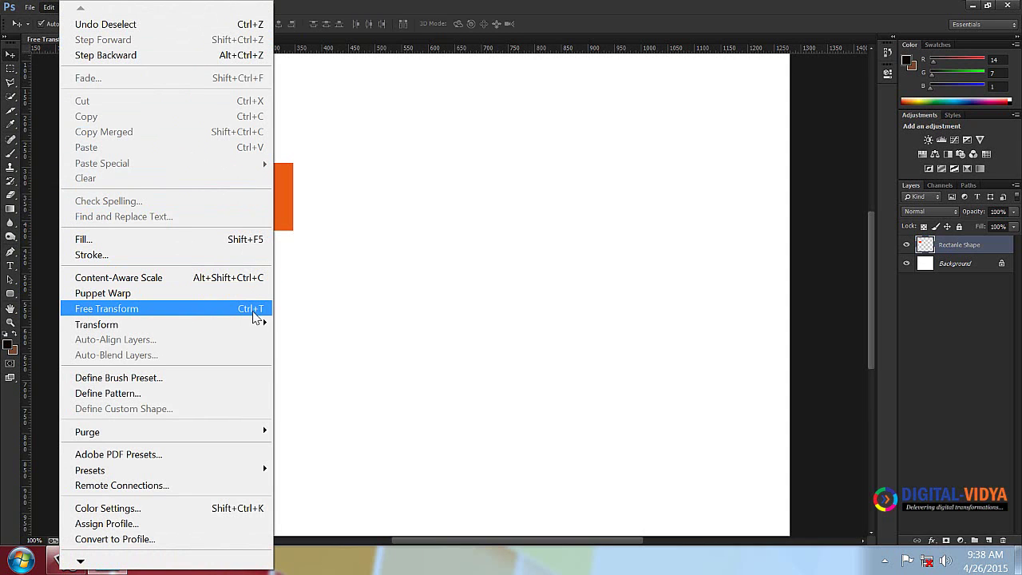
click(254, 310)
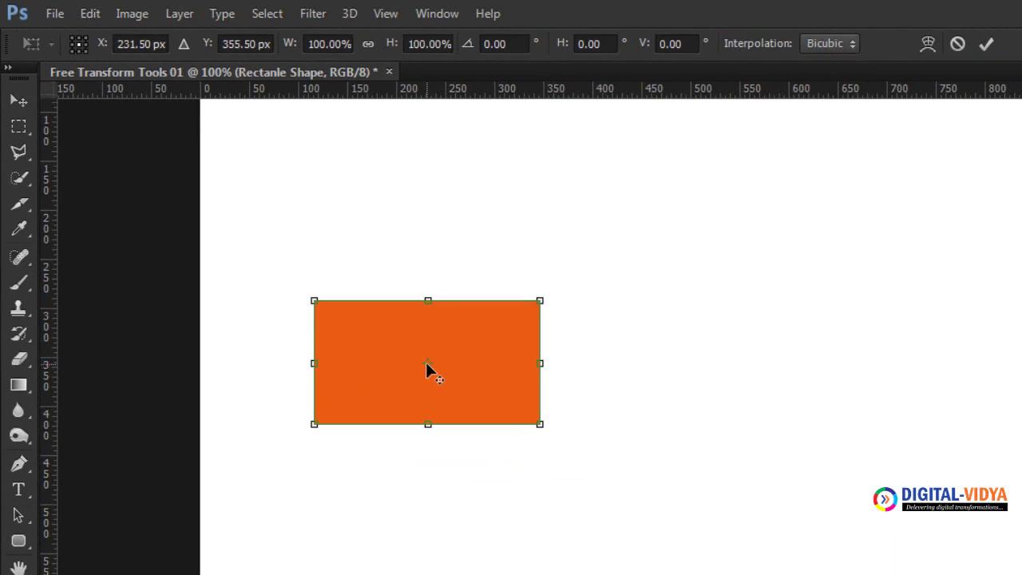
drag(429, 367, 314, 300)
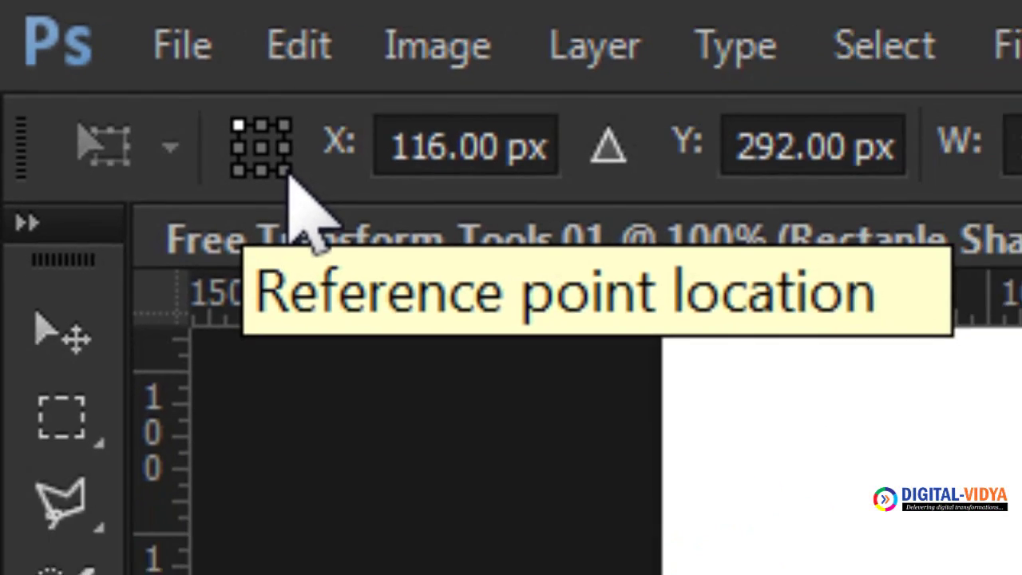
click(389, 234)
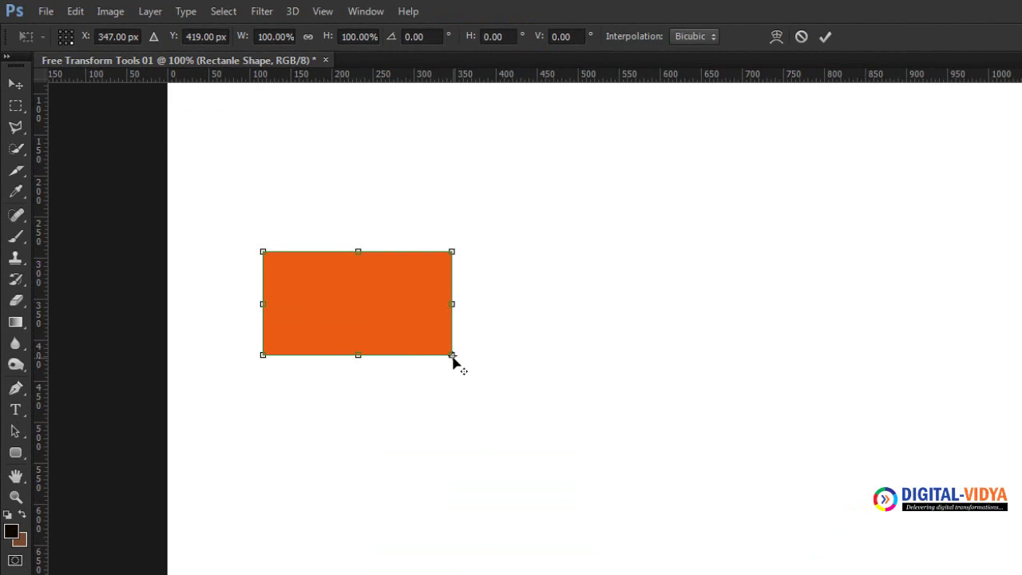
Experiment with different reference points while resizing the rectangle from its corner handles.
click(72, 31)
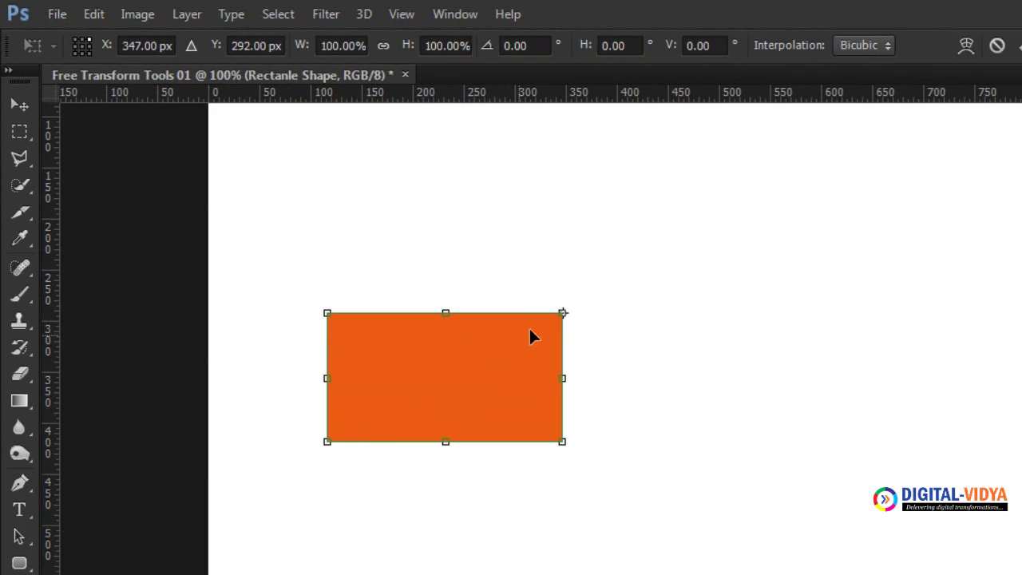
drag(559, 321, 328, 446)
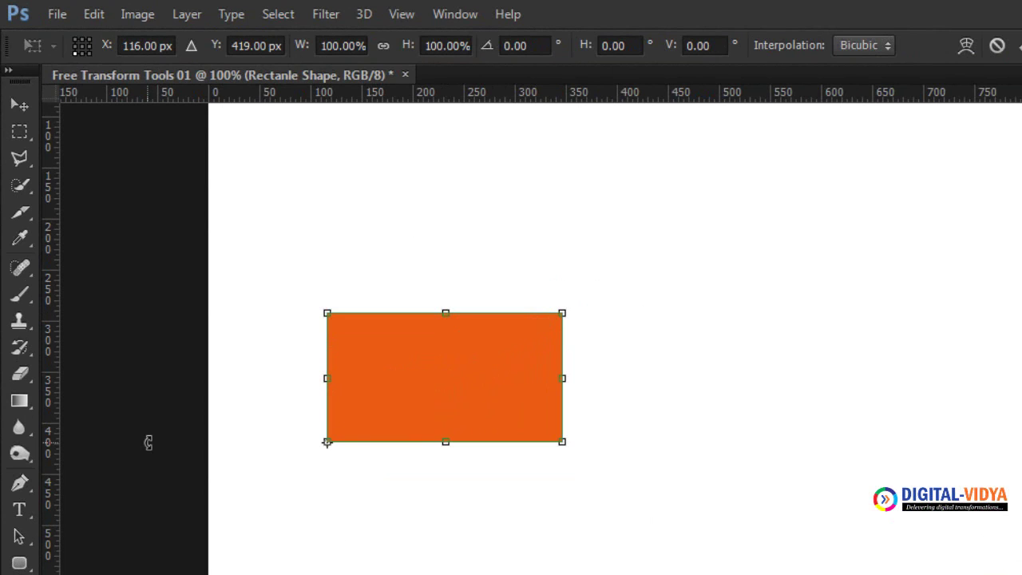
click(75, 39)
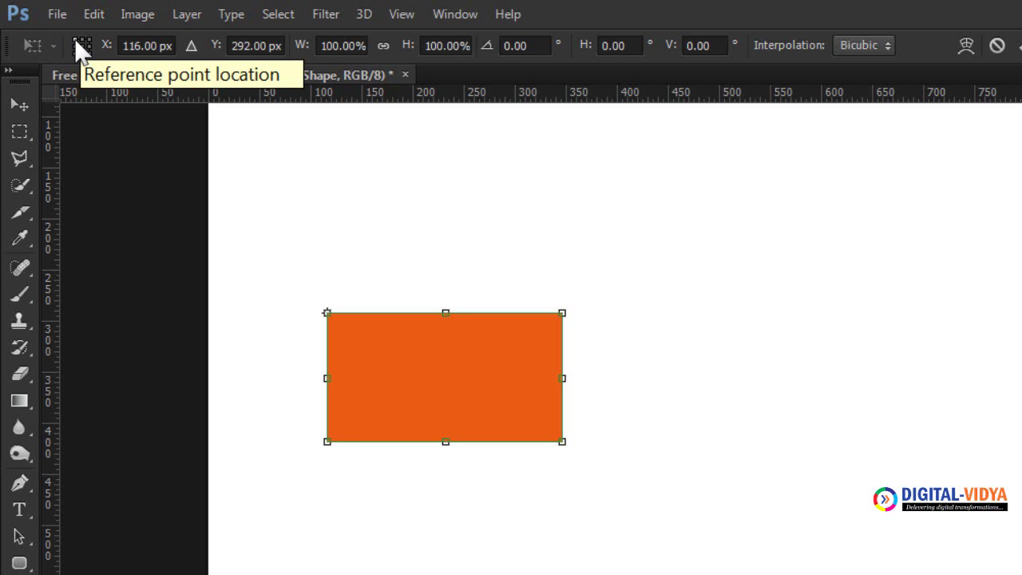
drag(563, 442, 1021, 574)
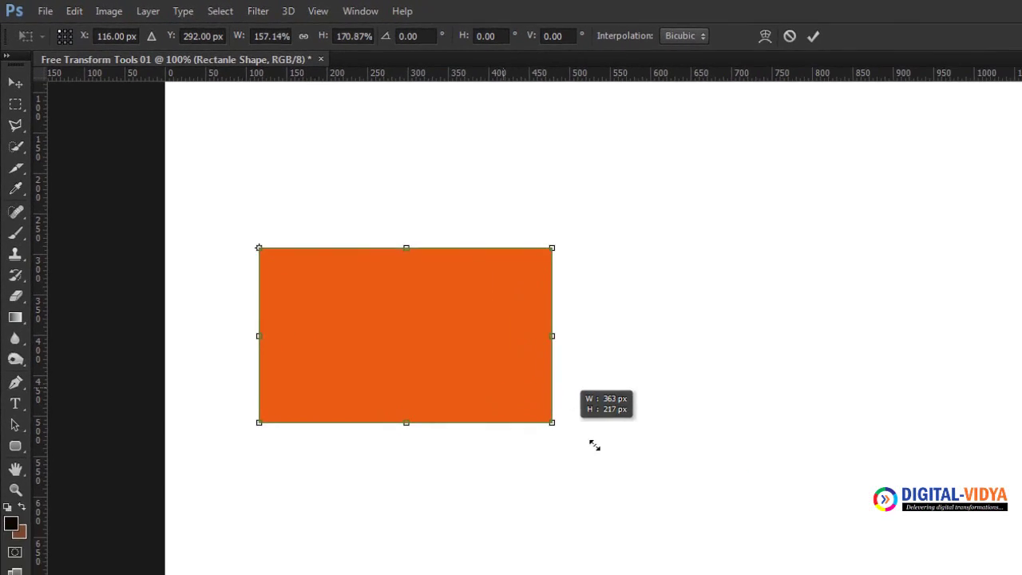
drag(623, 425, 765, 493)
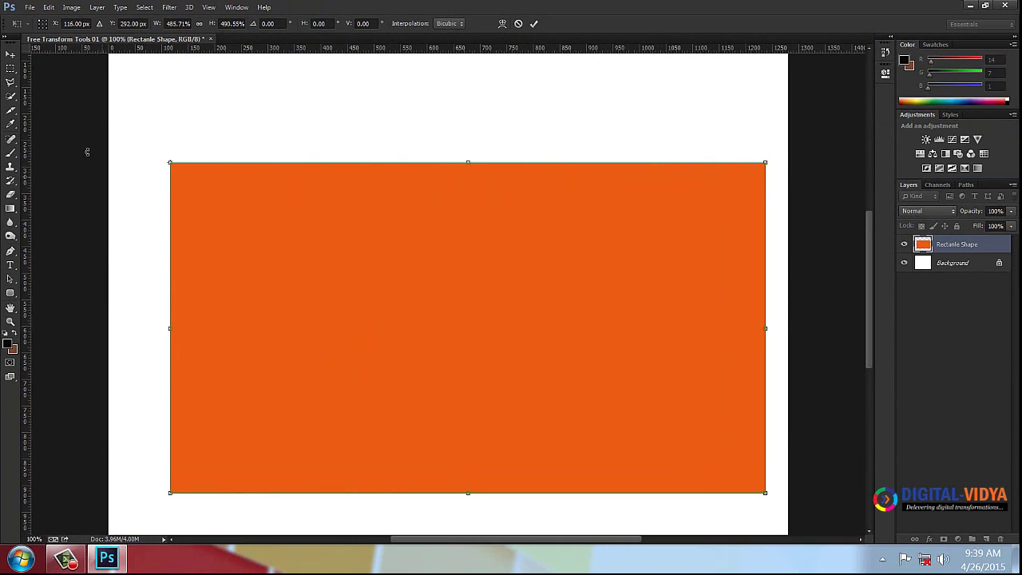
click(47, 26)
drag(169, 162, 158, 273)
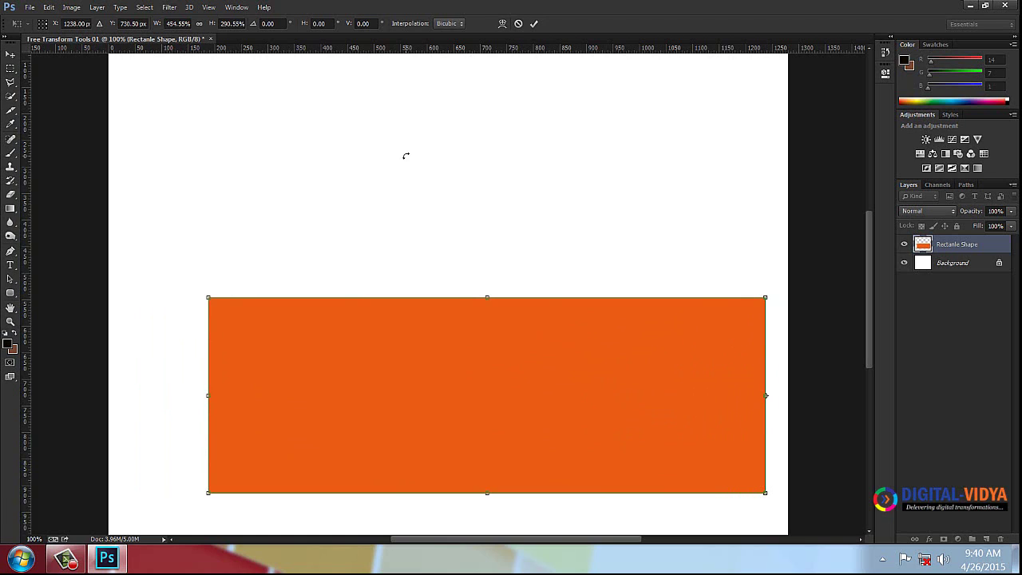
Cancel the trial, then stretch the rectangle from the left-middle point to about 504% width.
click(518, 24)
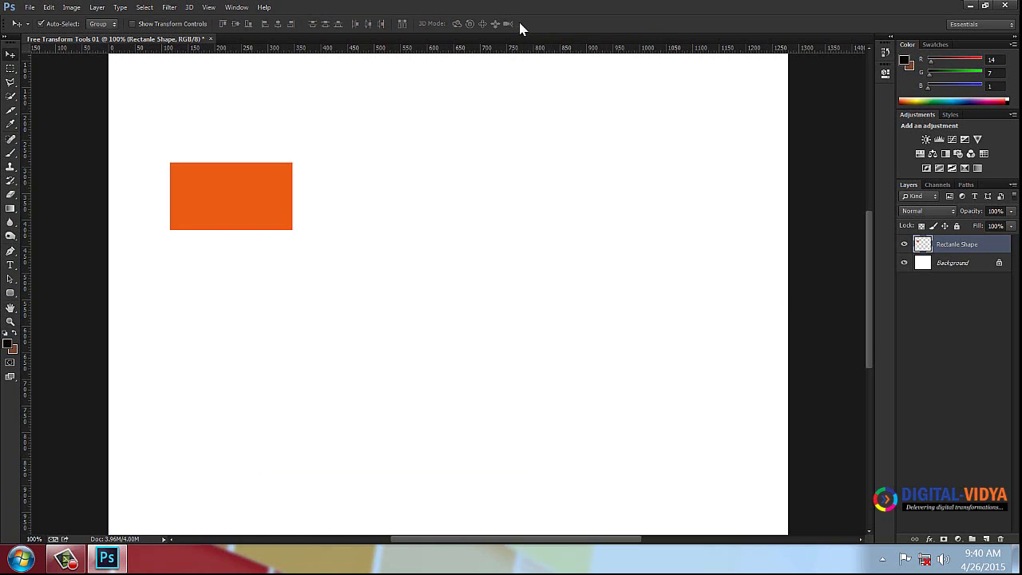
click(49, 7)
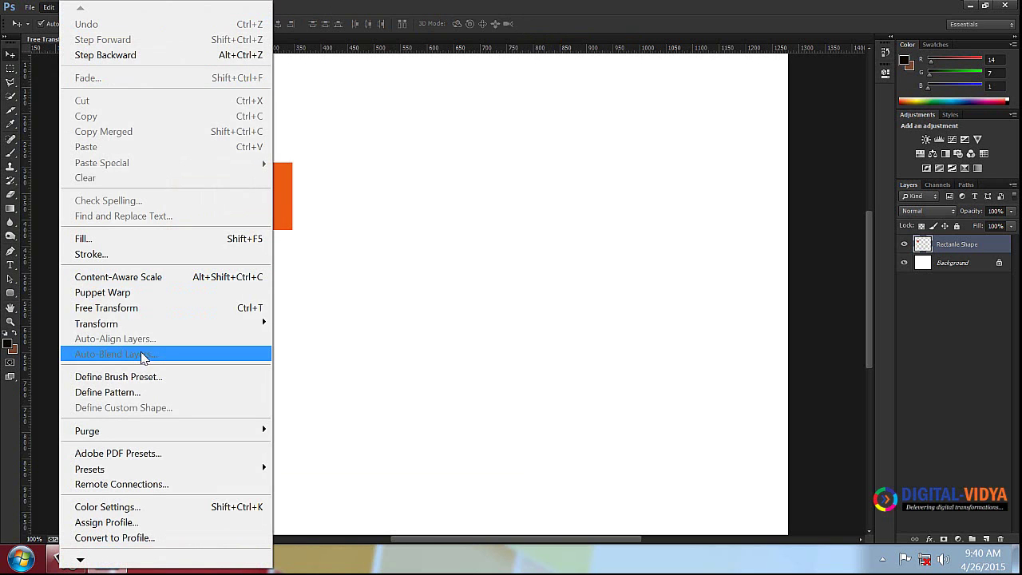
click(133, 310)
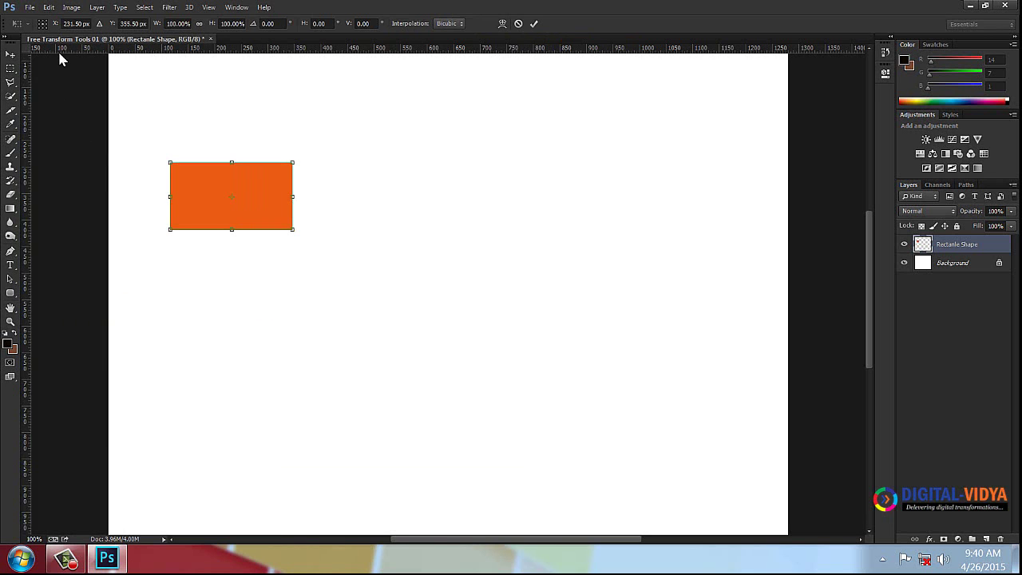
click(39, 24)
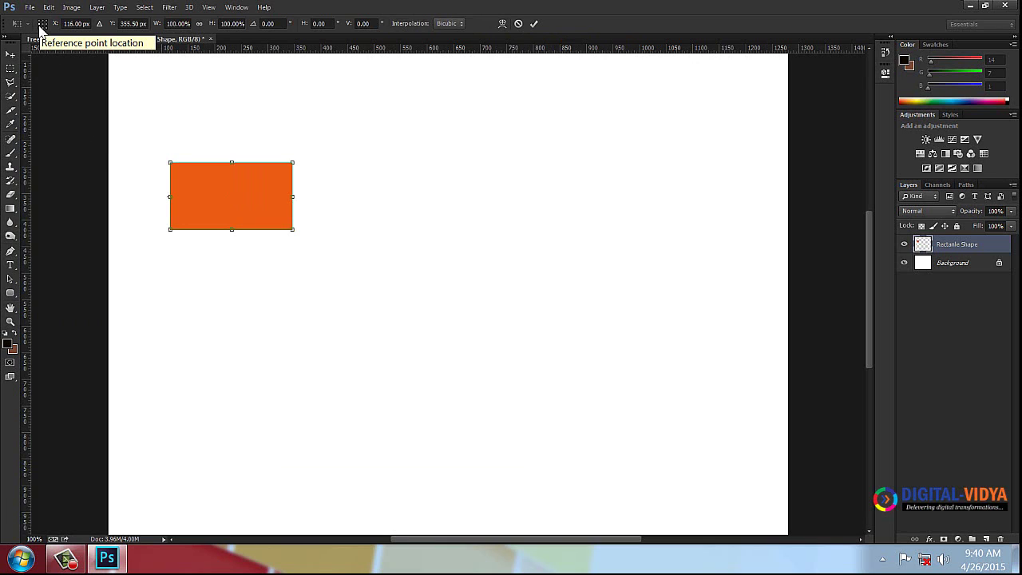
drag(292, 199, 791, 221)
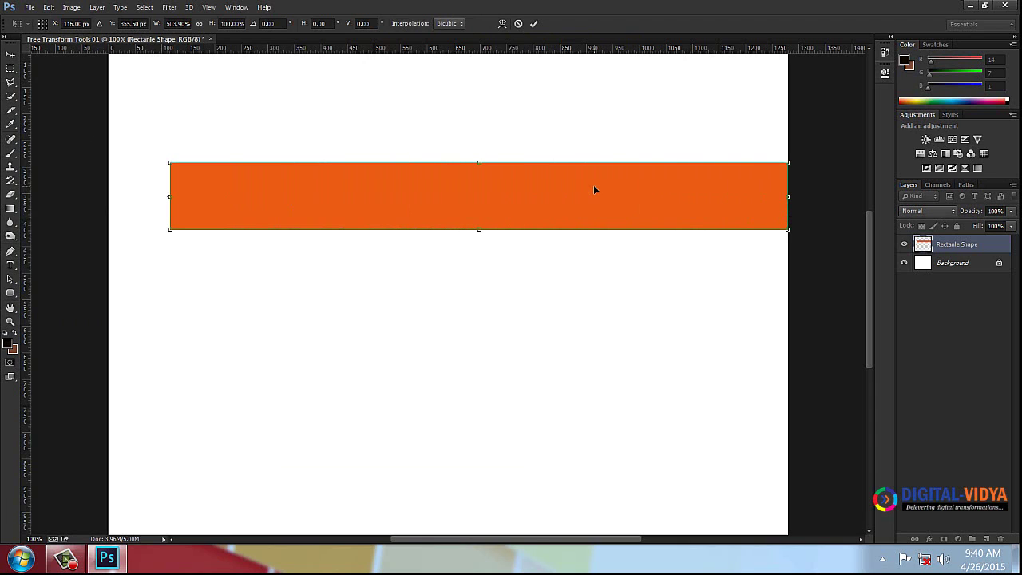
key(Return)
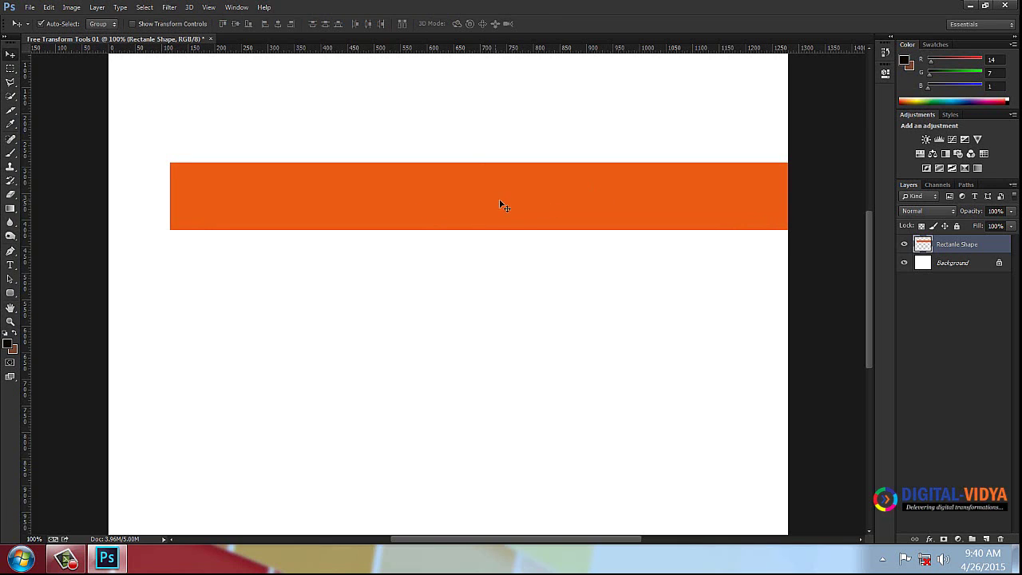
Move the orange bar to the left edge and widen it to the right canvas edge.
drag(504, 206, 439, 207)
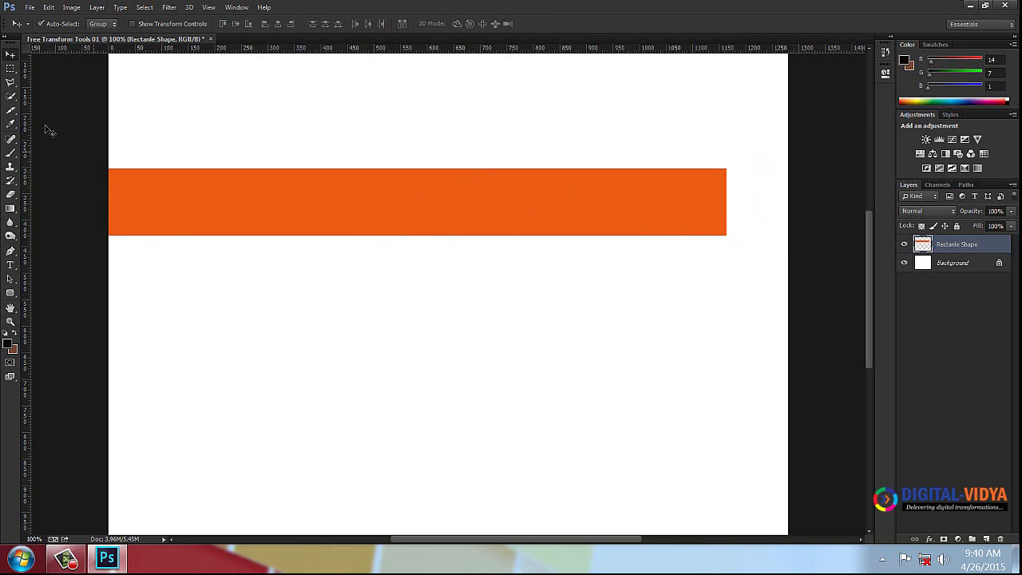
click(49, 7)
click(107, 308)
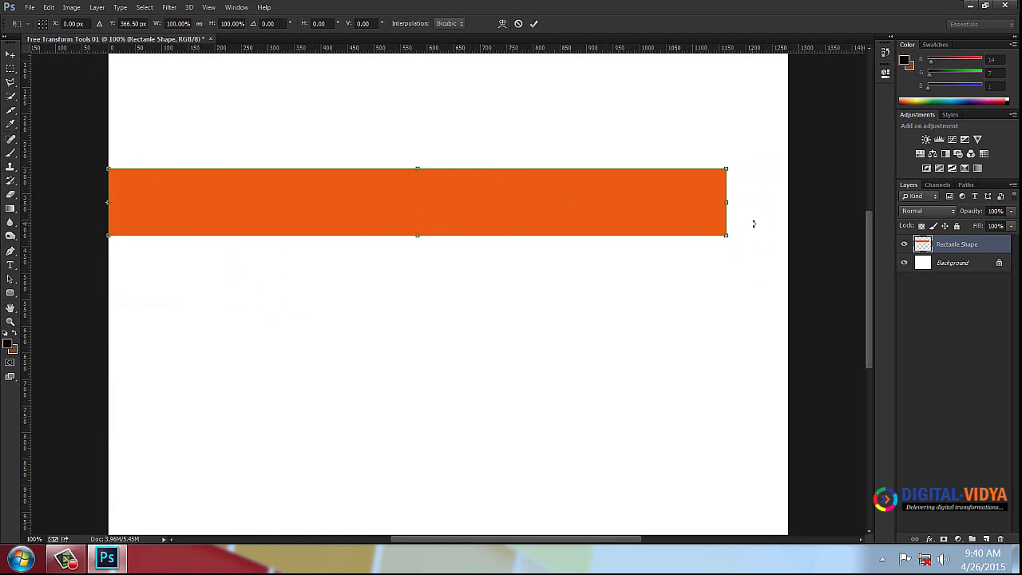
drag(726, 204, 785, 202)
drag(796, 203, 794, 206)
key(Return)
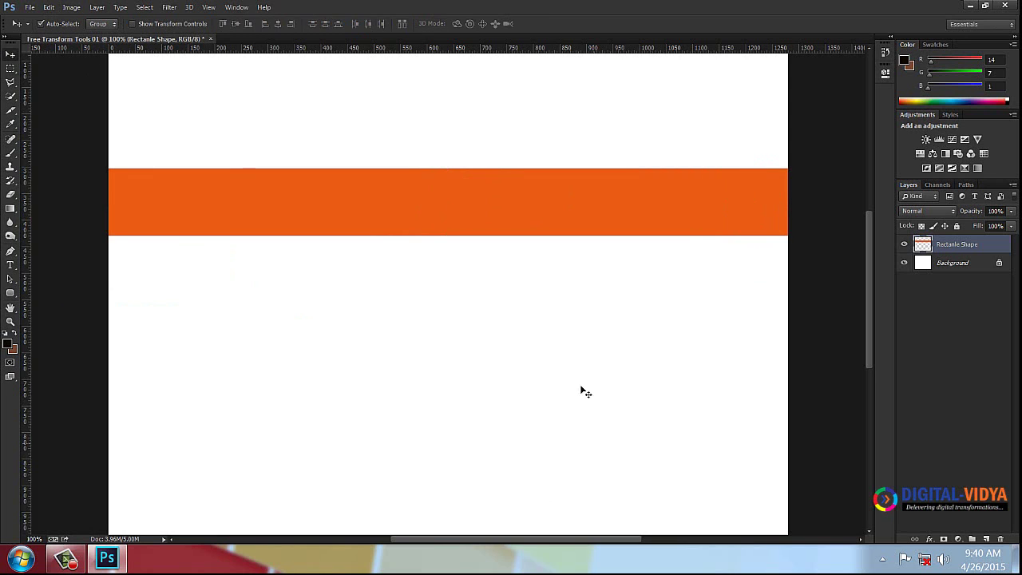
Reapply and commit Free Transform on the bar, then add a new layer.
click(49, 7)
click(96, 306)
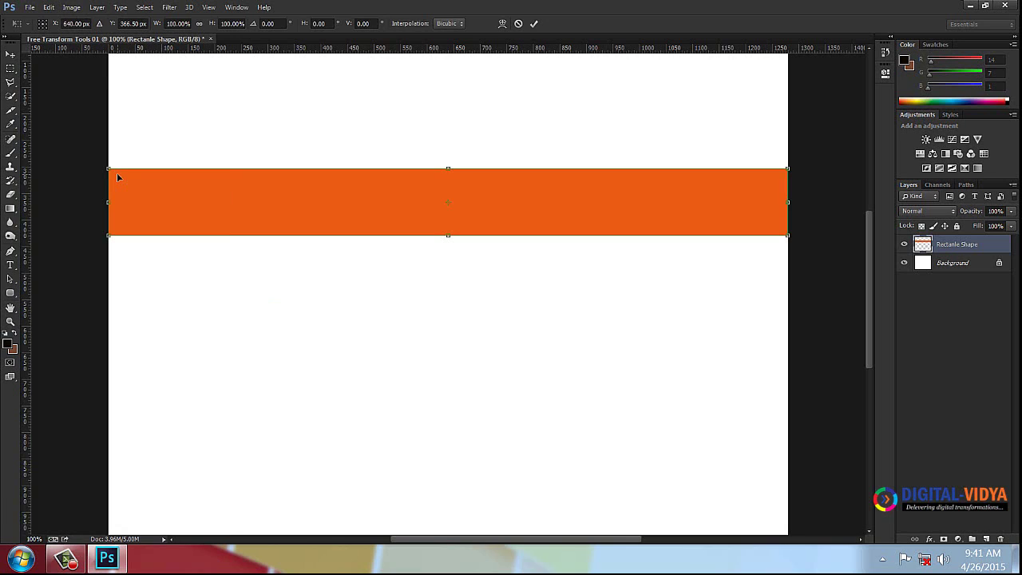
key(Return)
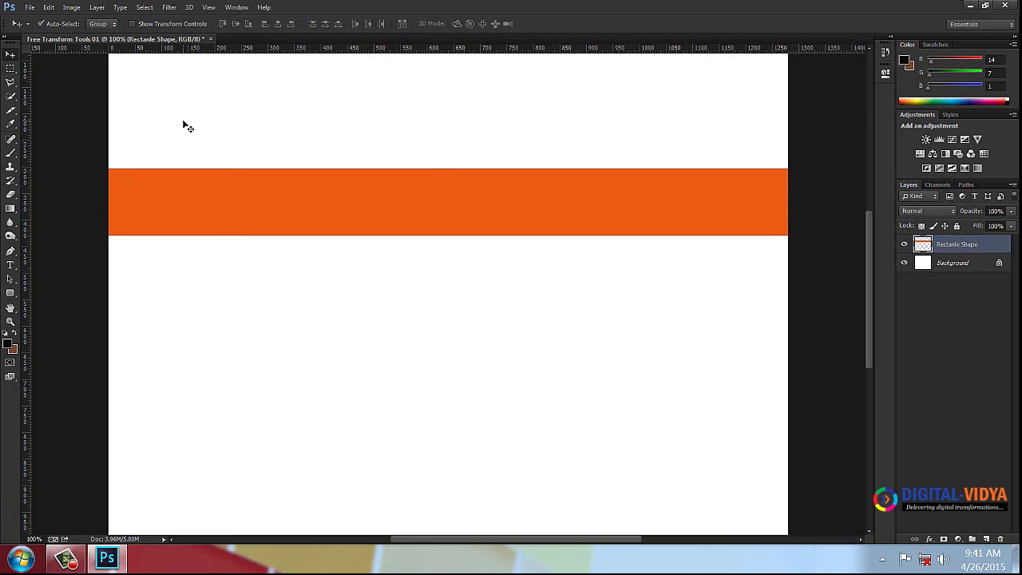
alt+click(987, 540)
Name the layer 'Gree Circle' and draw a tall elliptical selection below the orange bar.
text(Gree Circle)
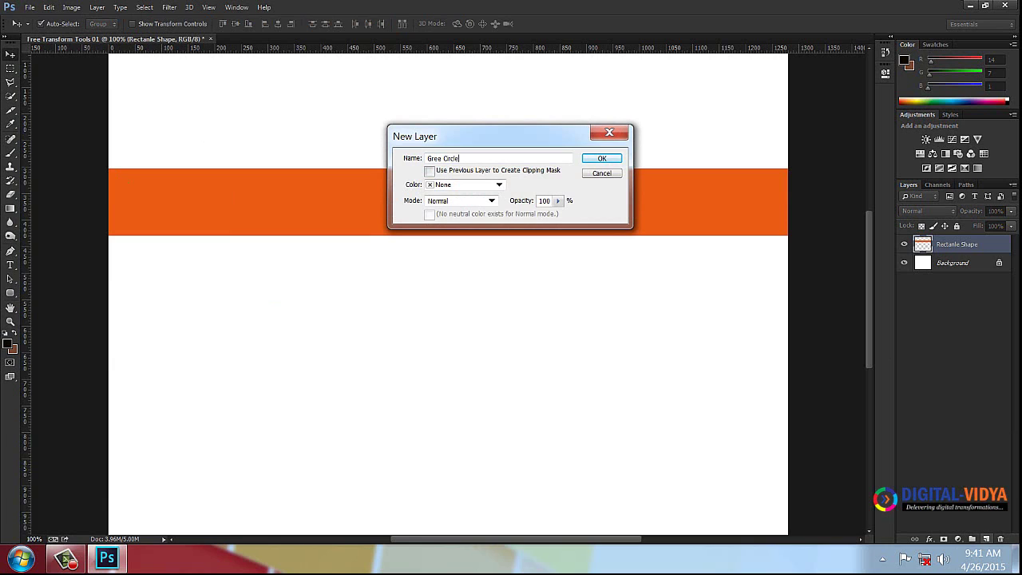
key(Return)
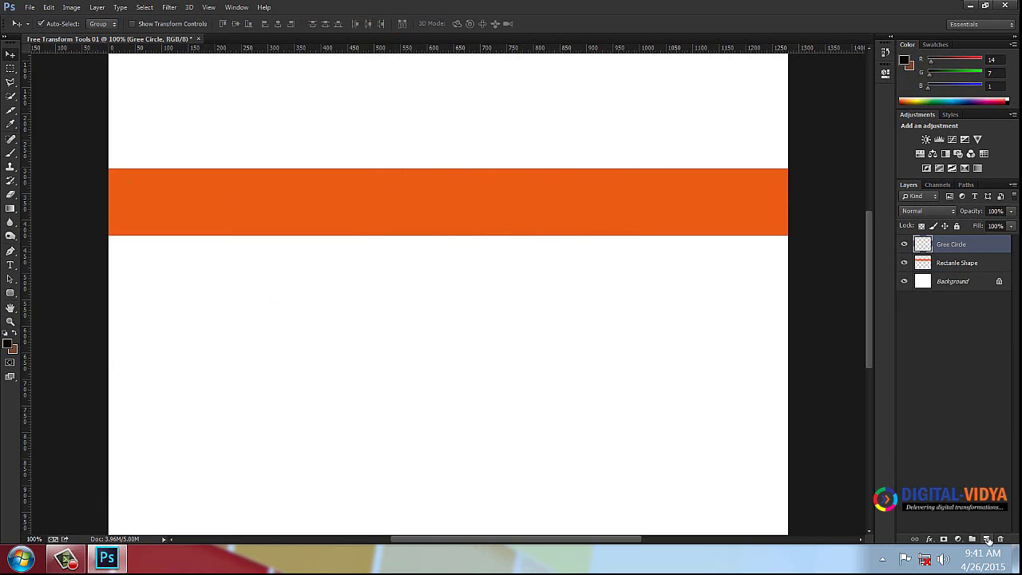
right_click(10, 69)
click(48, 100)
drag(392, 310, 420, 426)
key(ctrl+d)
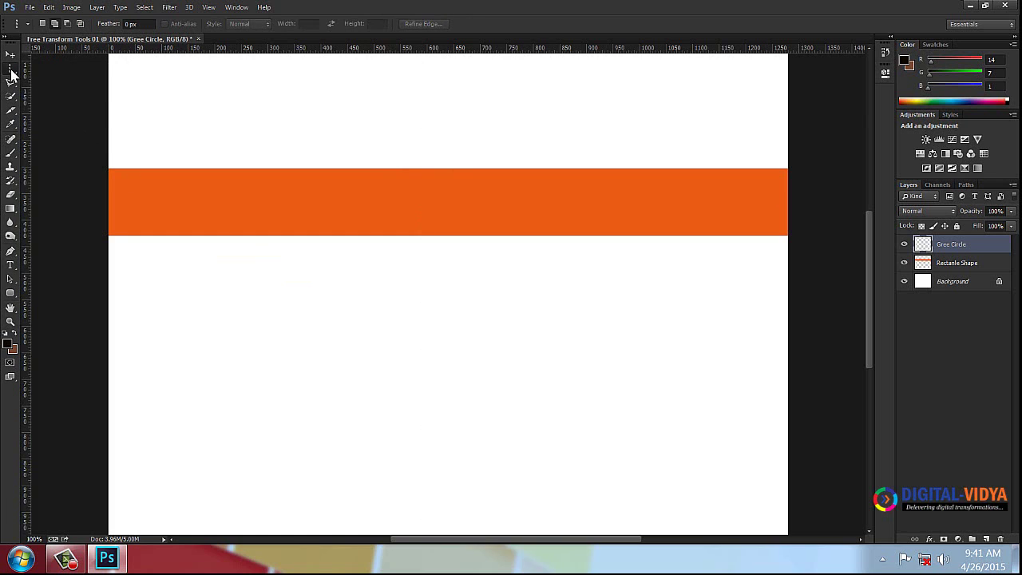
right_click(11, 68)
click(49, 77)
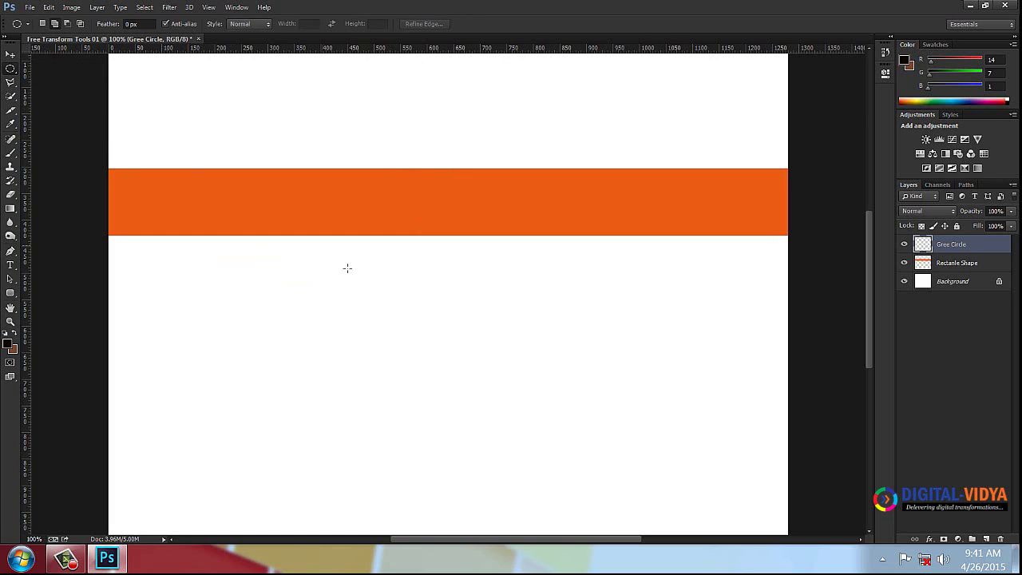
drag(371, 297, 440, 465)
Set the foreground colour to light green #a3e054 and fill the oval.
key(i)
click(9, 344)
click(683, 290)
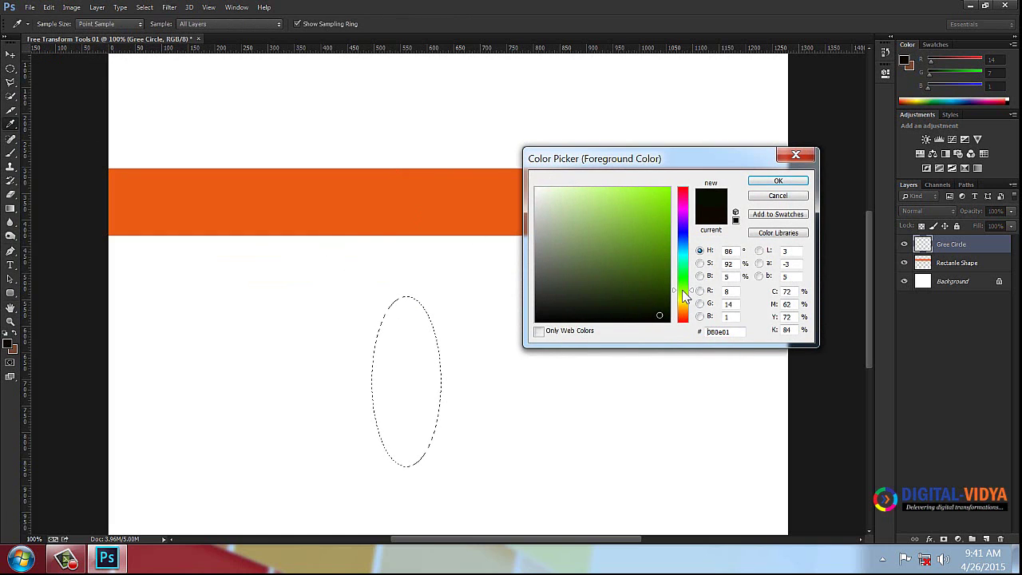
drag(624, 207, 618, 204)
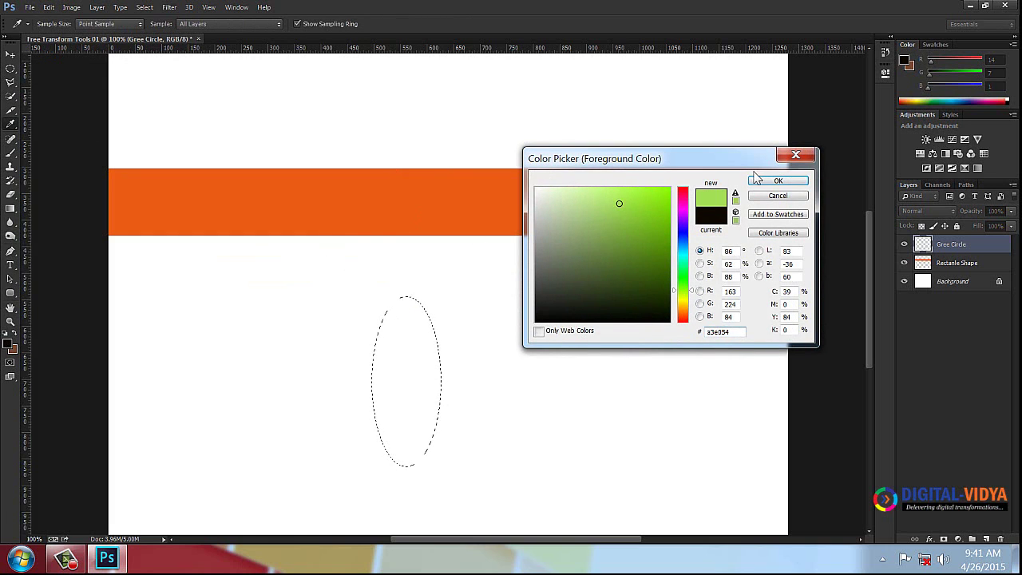
click(778, 183)
key(m)
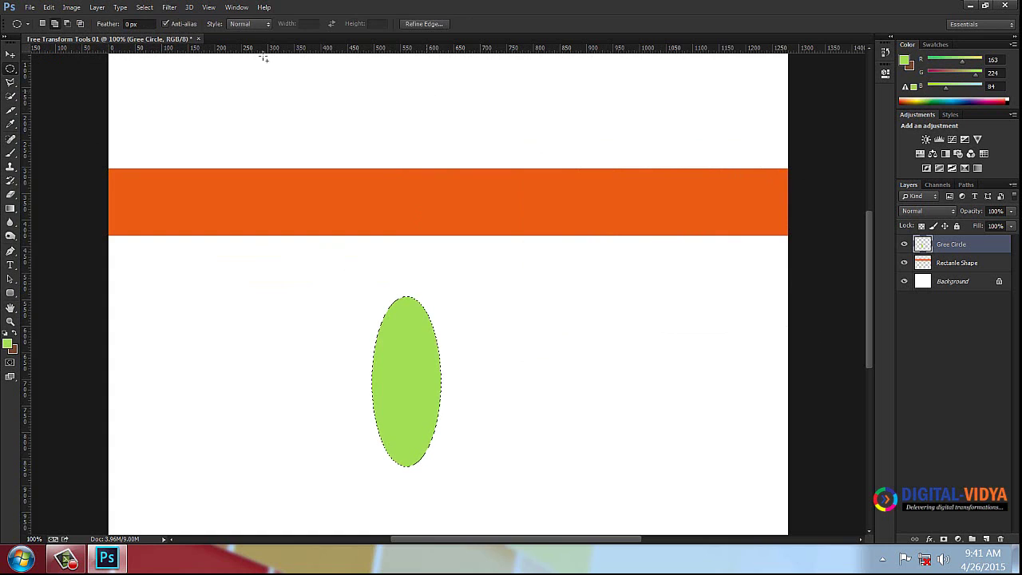
click(146, 7)
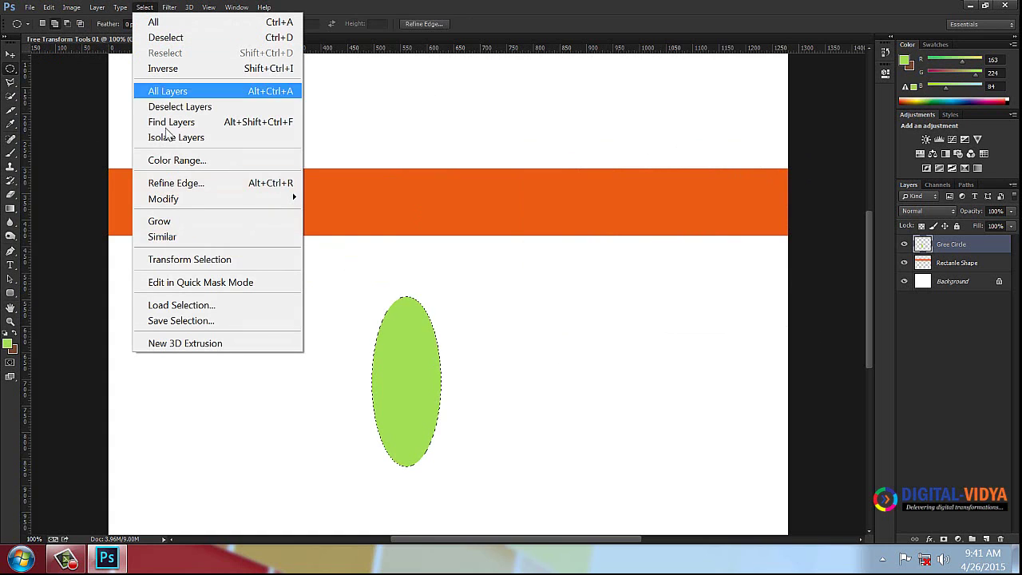
Shrink the selection to 80% and delete the centre, leaving a green ring.
click(180, 263)
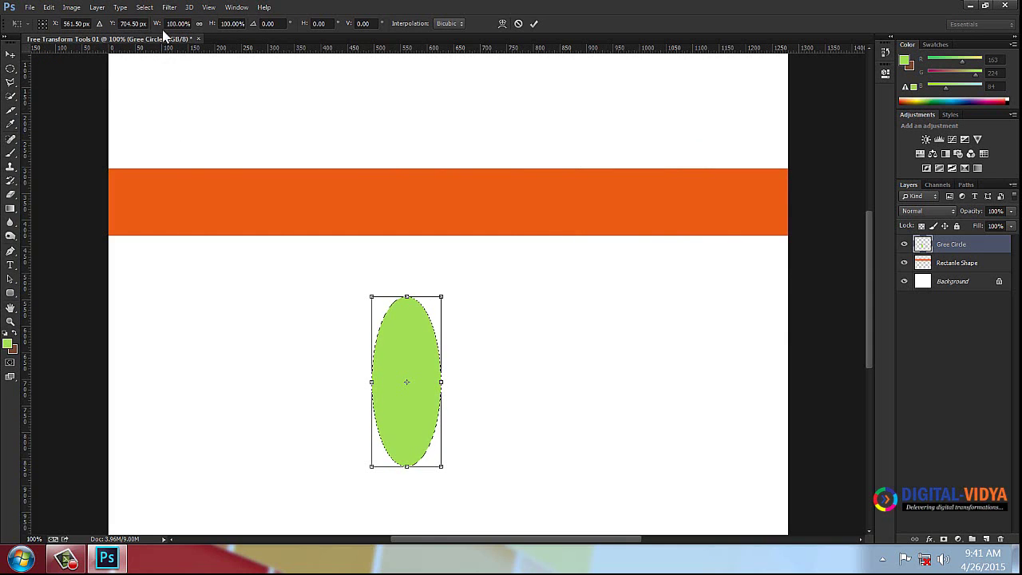
click(185, 24)
click(231, 24)
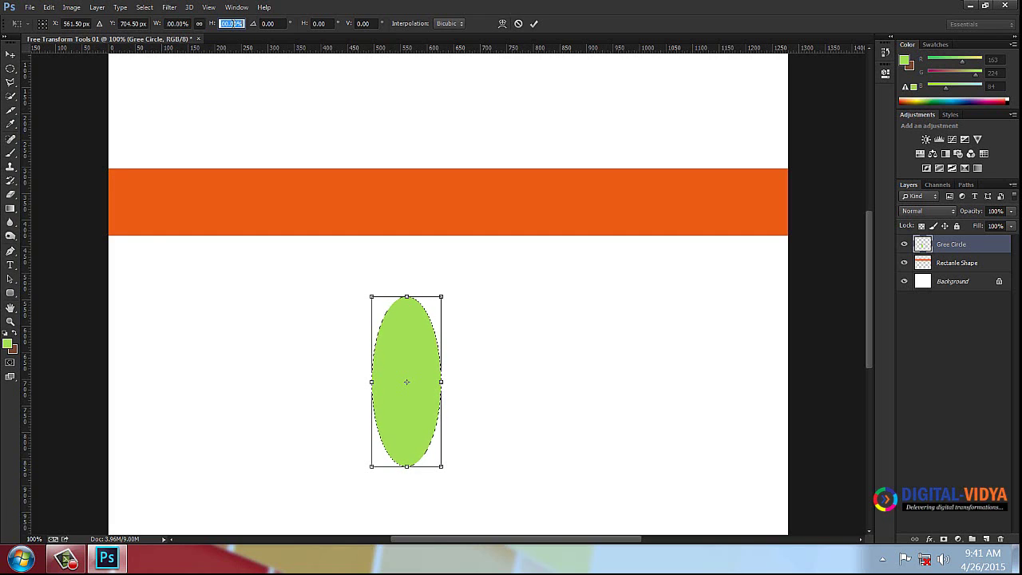
text(80)
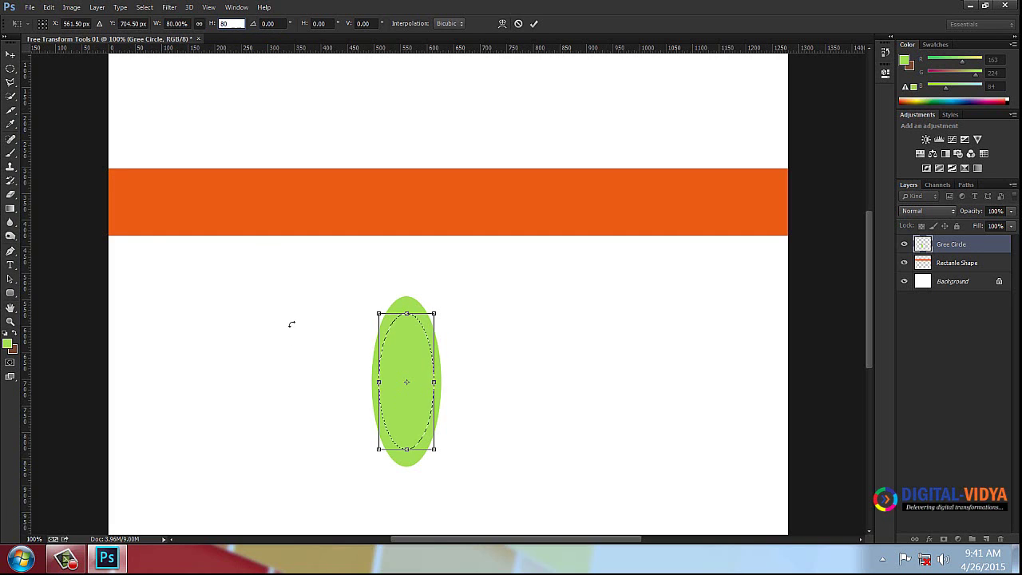
click(534, 24)
key(Delete)
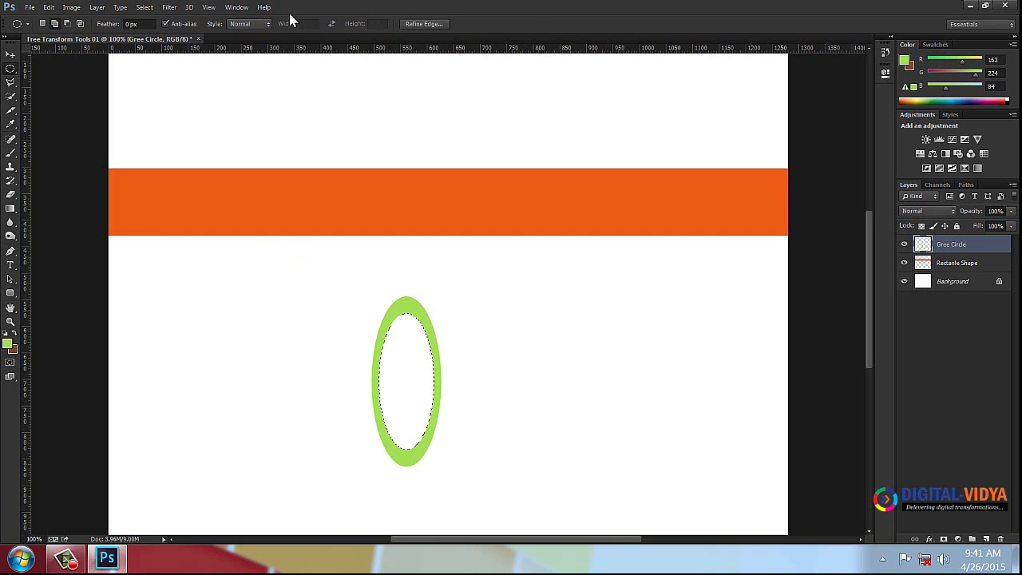
click(143, 7)
click(152, 38)
Move the ring up over the orange bar and duplicate the Gree Circle layer.
click(11, 54)
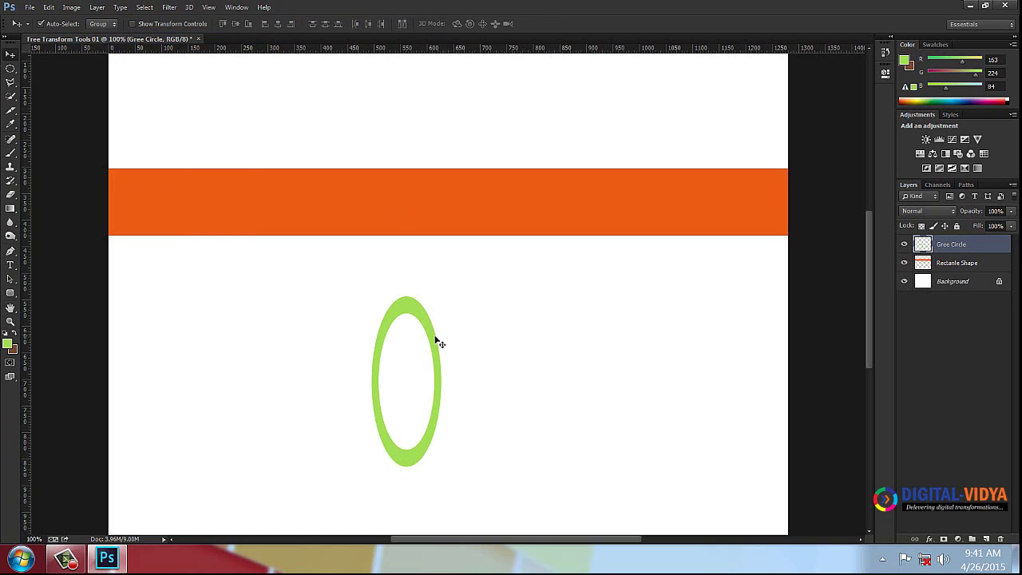
drag(415, 320, 438, 141)
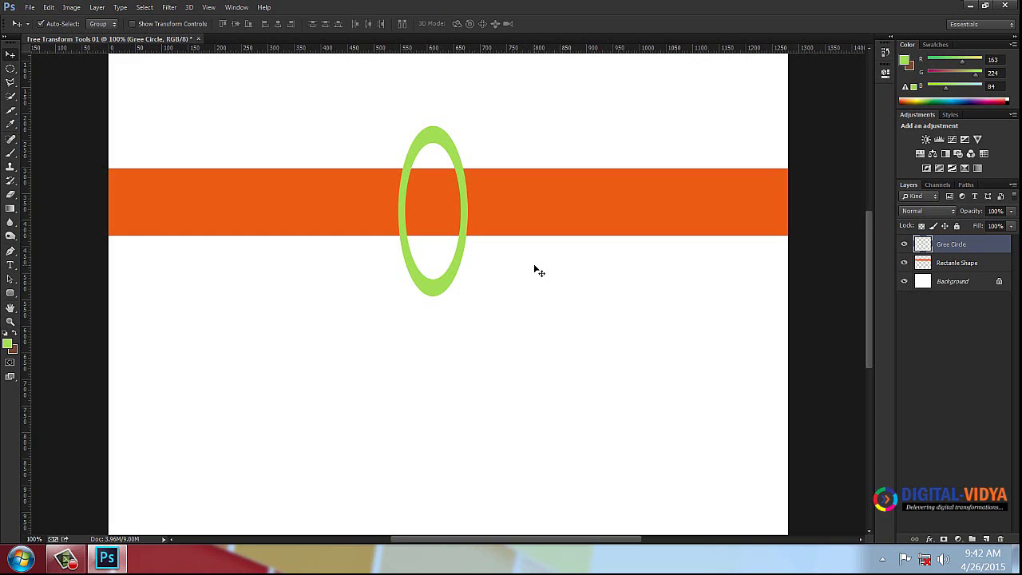
drag(979, 250, 987, 539)
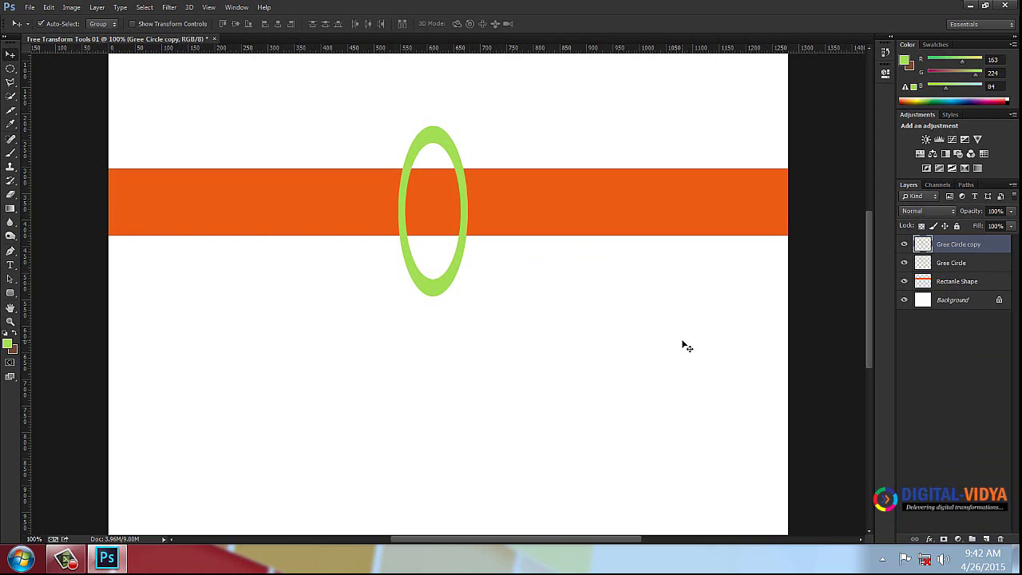
Try stretching, widening and enlarging the ring copy, cancelling each attempt.
click(48, 7)
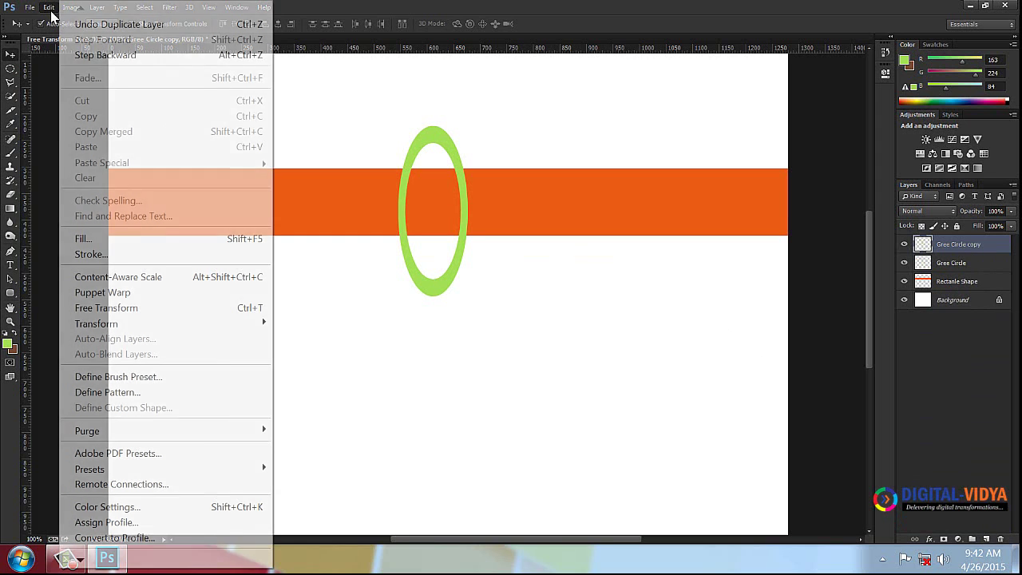
click(103, 308)
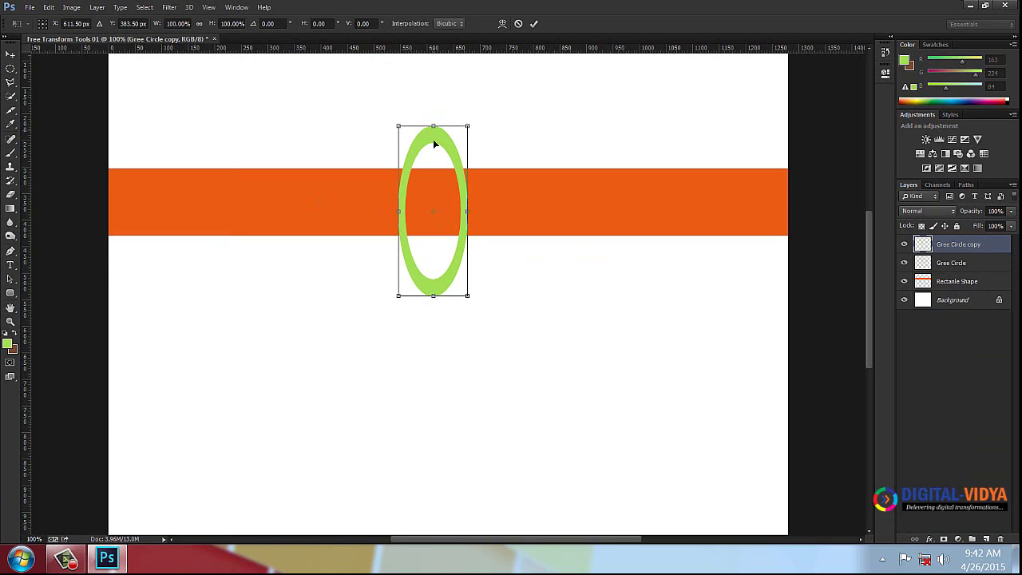
drag(432, 296, 433, 421)
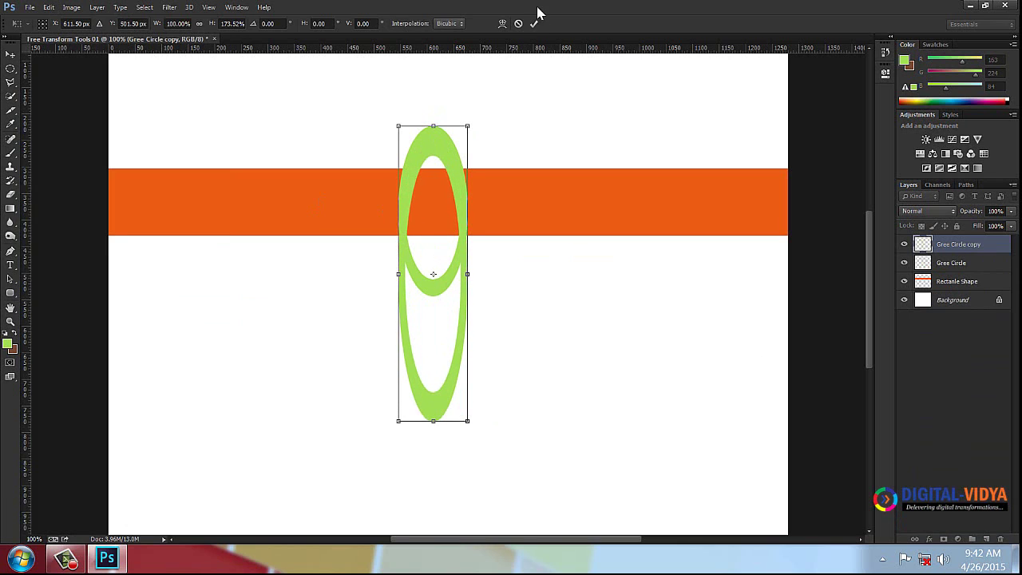
click(518, 23)
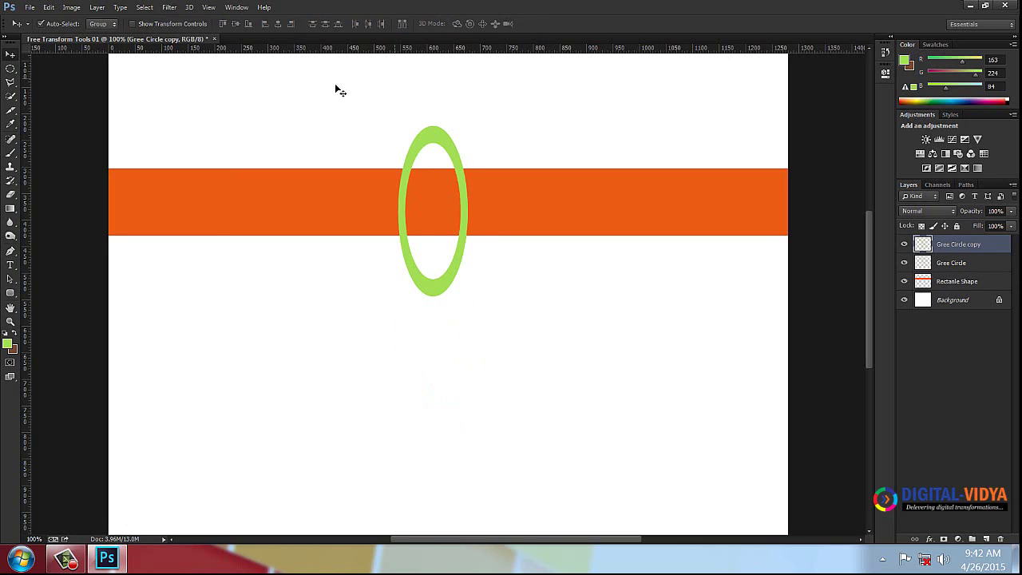
click(48, 7)
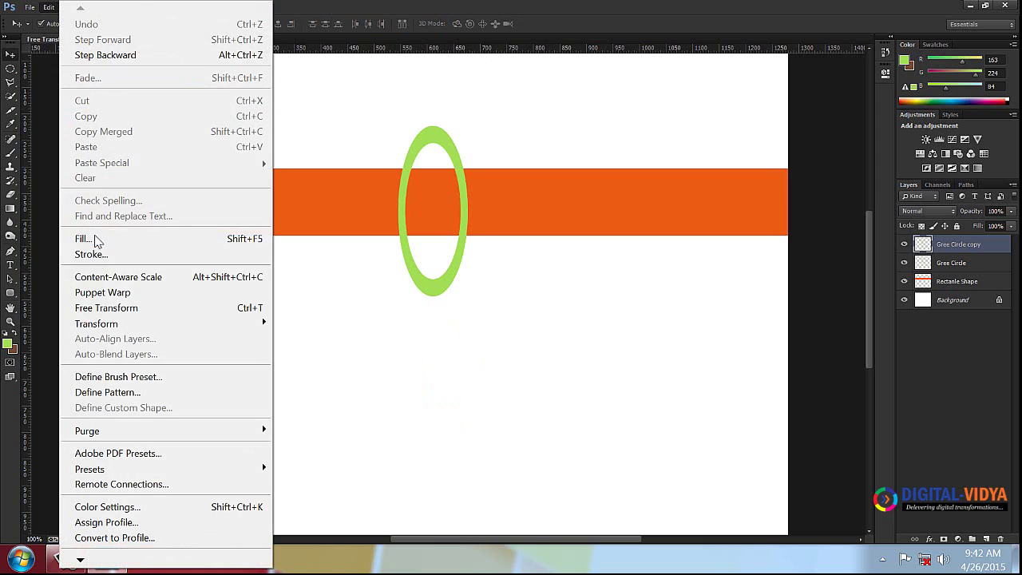
click(106, 308)
drag(398, 211, 246, 211)
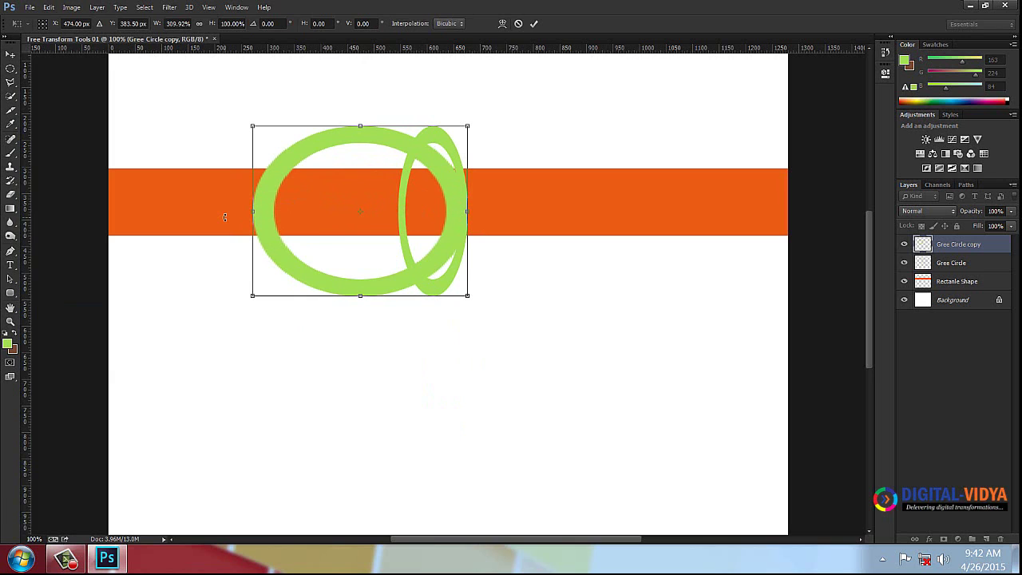
key(Escape)
key(ctrl+t)
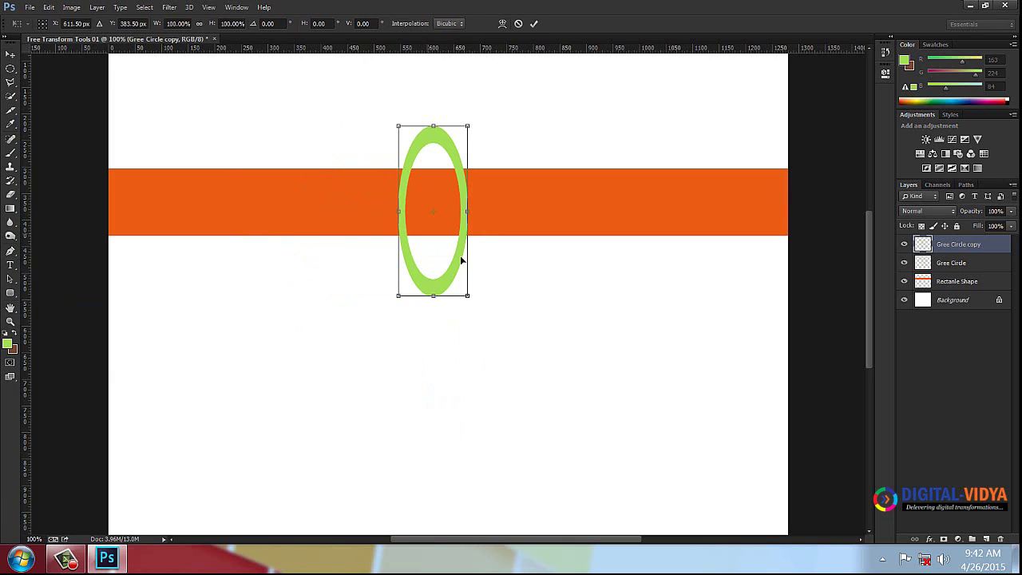
drag(471, 298, 637, 424)
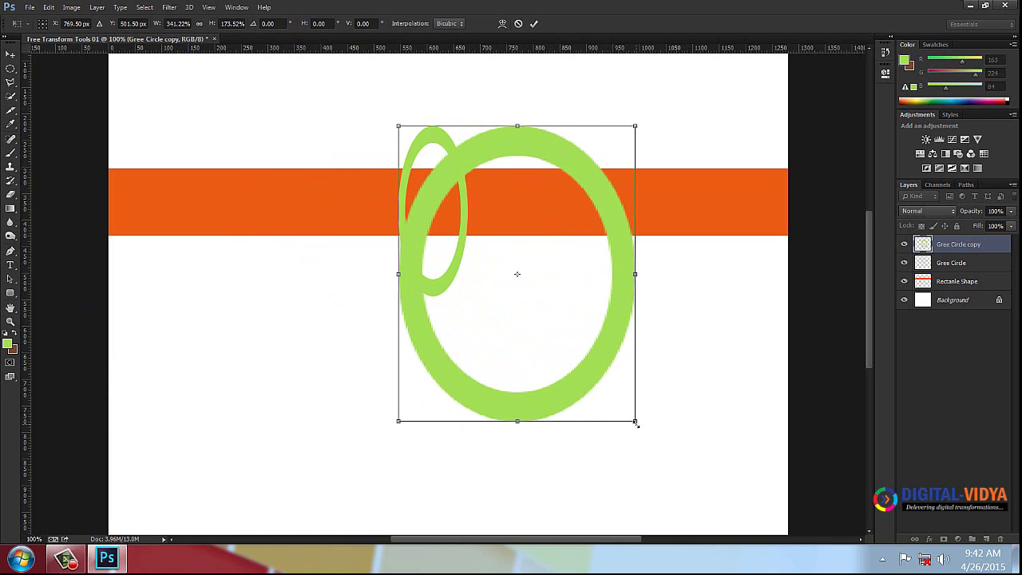
key(Escape)
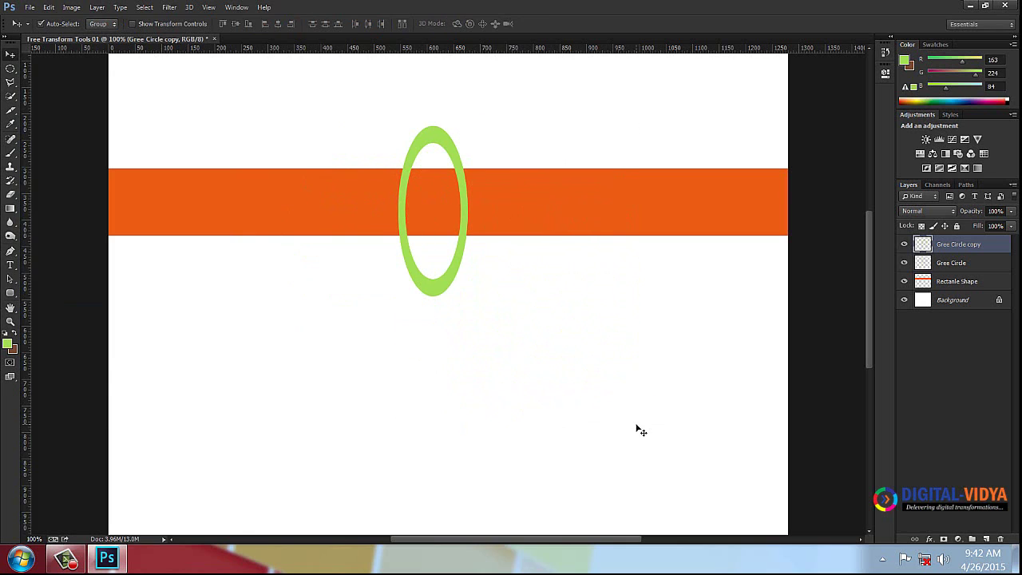
Rotate the ring copy by 30° and commit the transform.
key(ctrl+t)
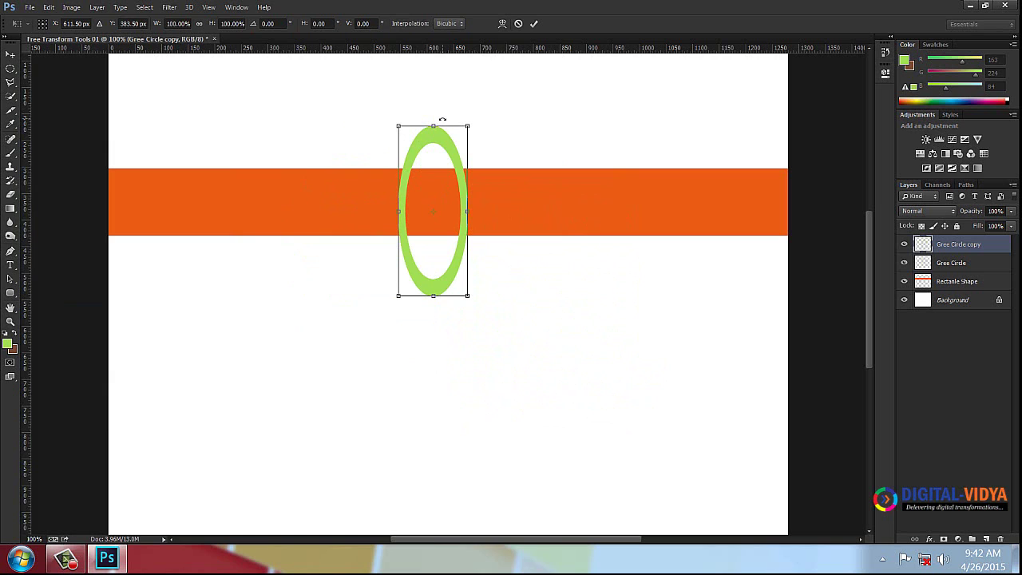
drag(442, 119, 508, 154)
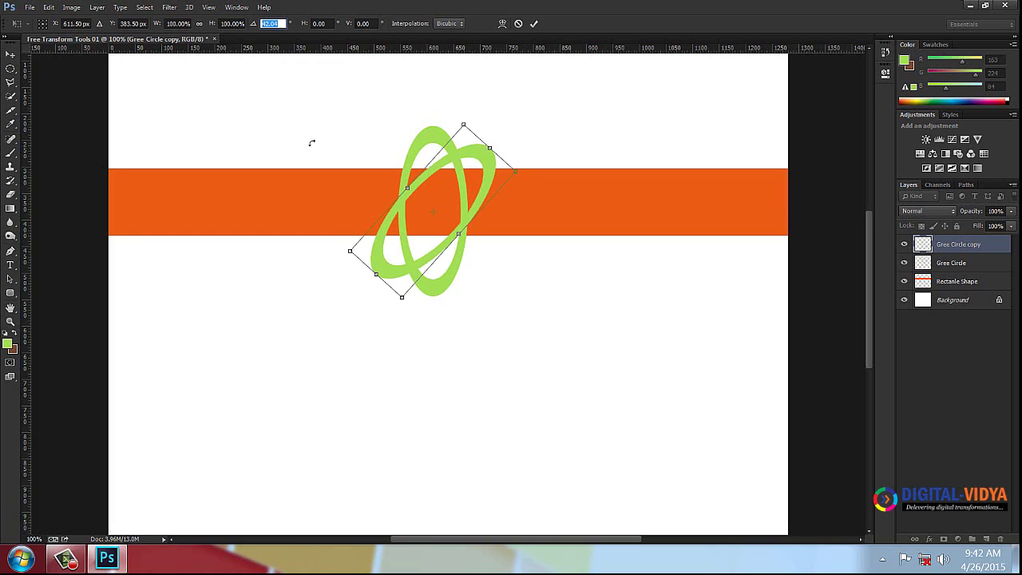
text(30)
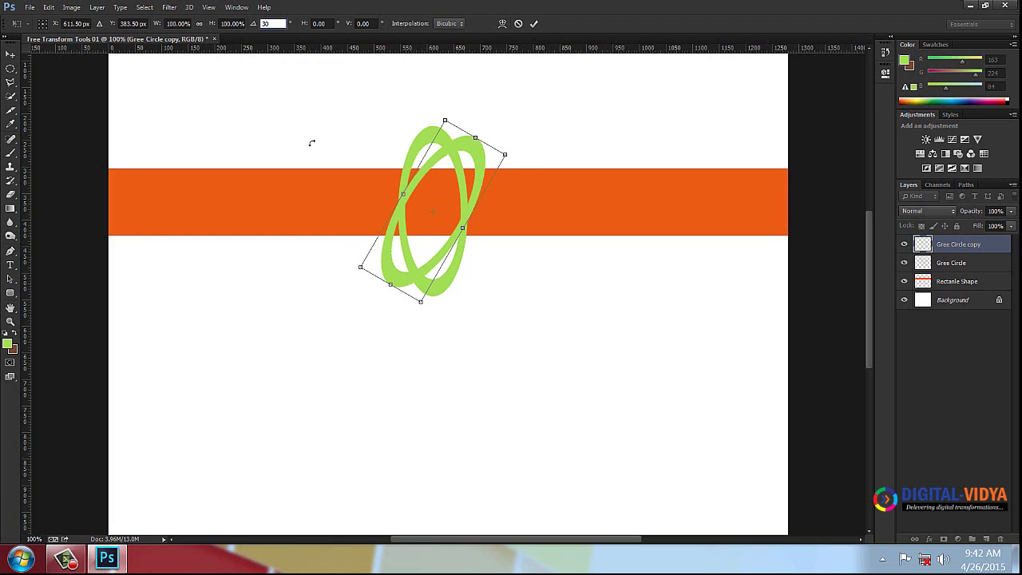
click(535, 24)
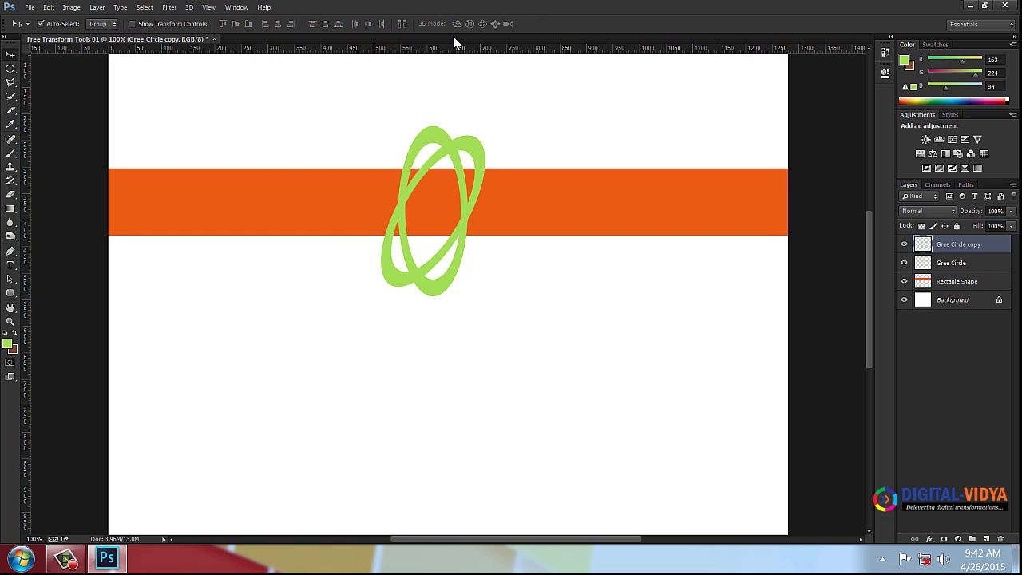
click(50, 8)
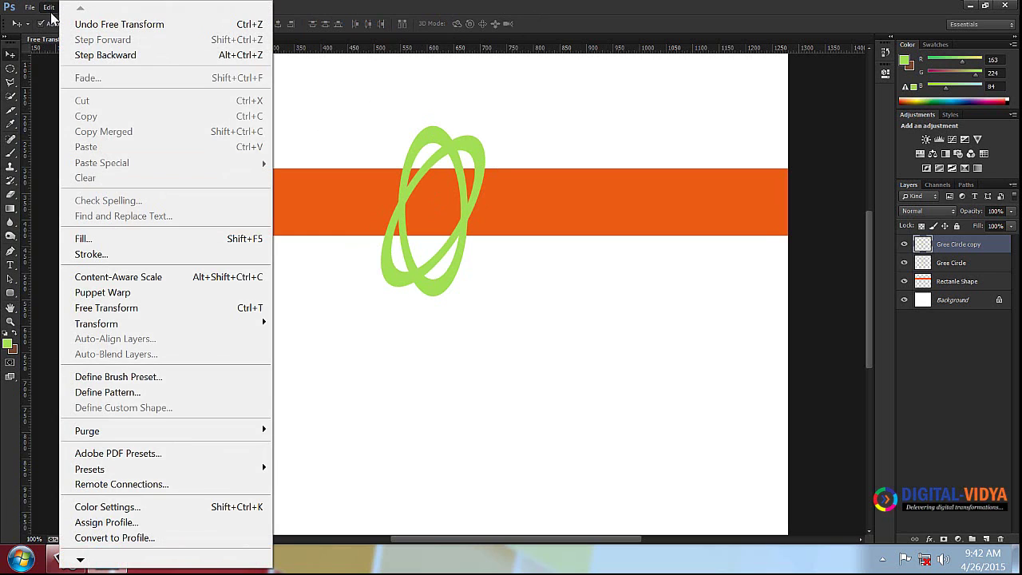
Rotate the green ellipse copy about its centre with Free Transform.
click(113, 309)
key(Return)
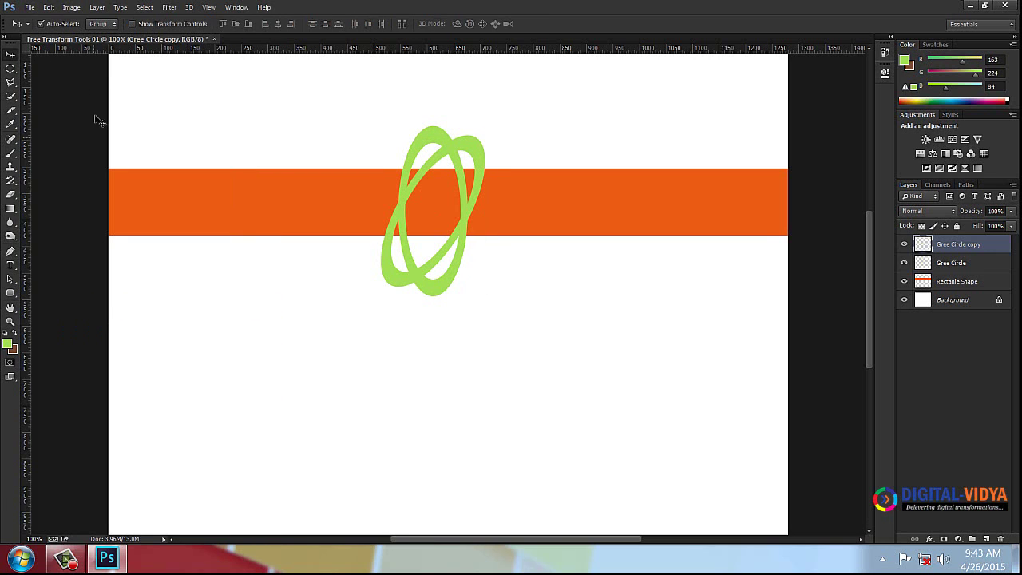
click(50, 8)
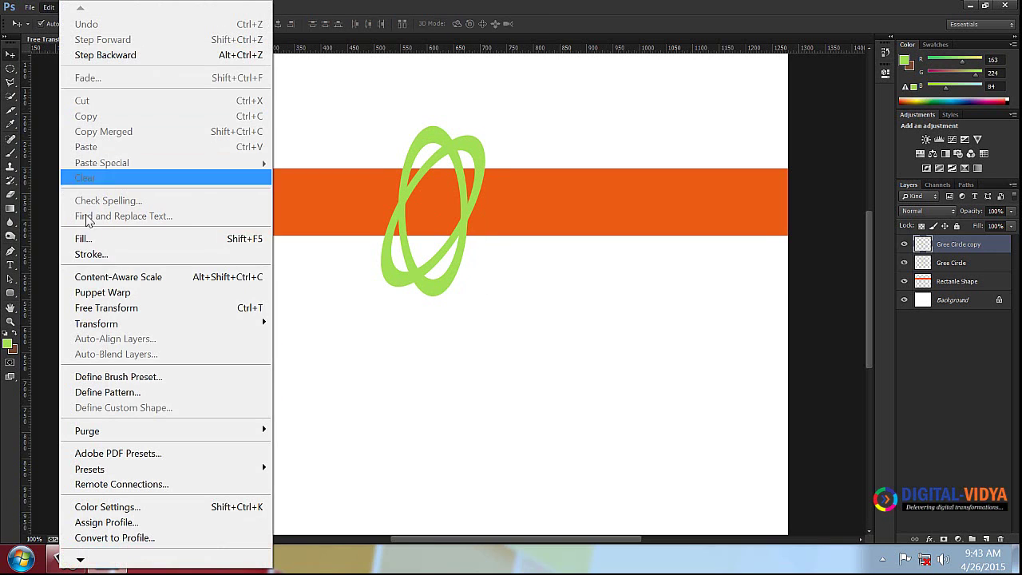
click(116, 309)
right_click(402, 147)
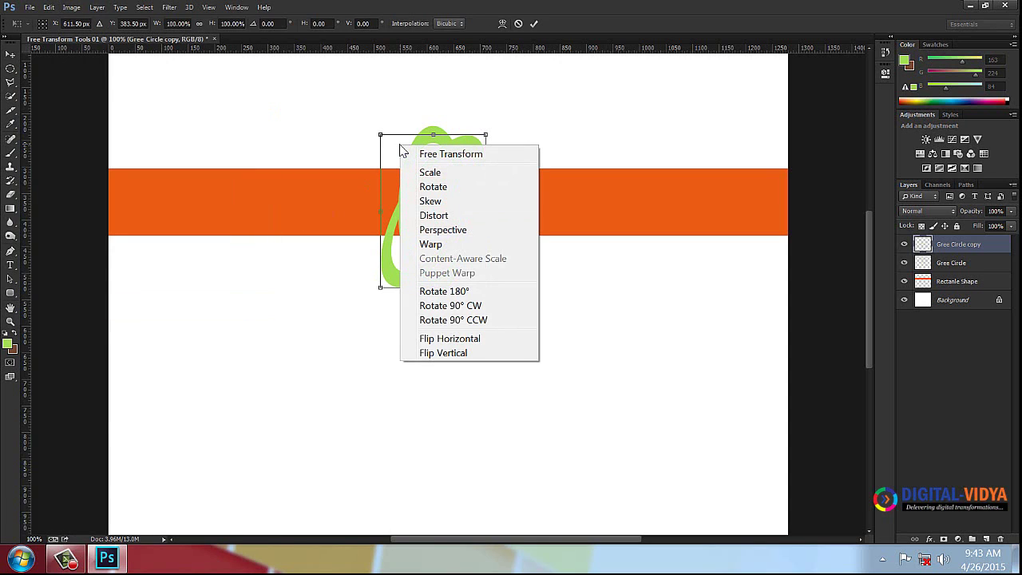
click(441, 156)
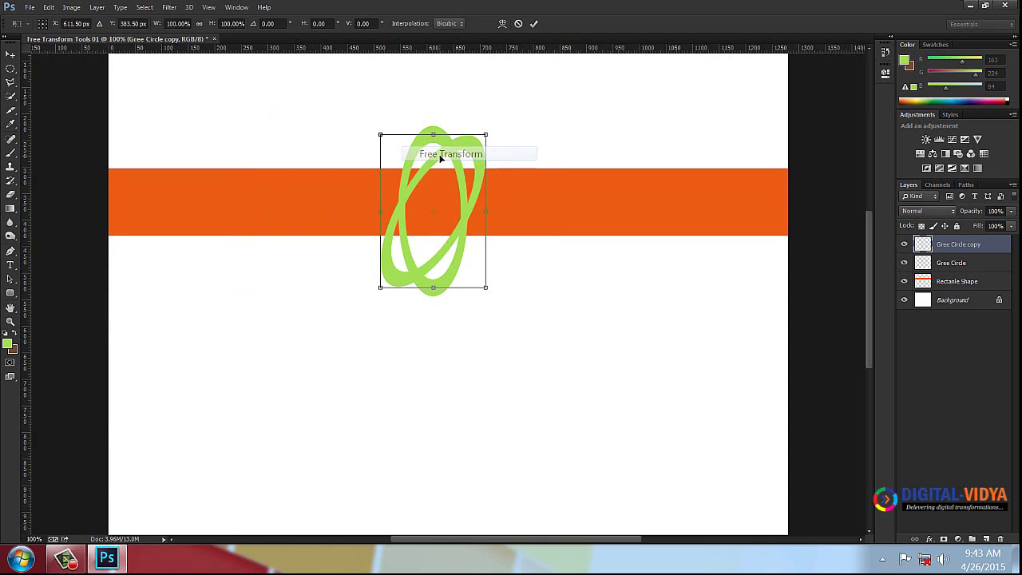
drag(496, 139, 527, 177)
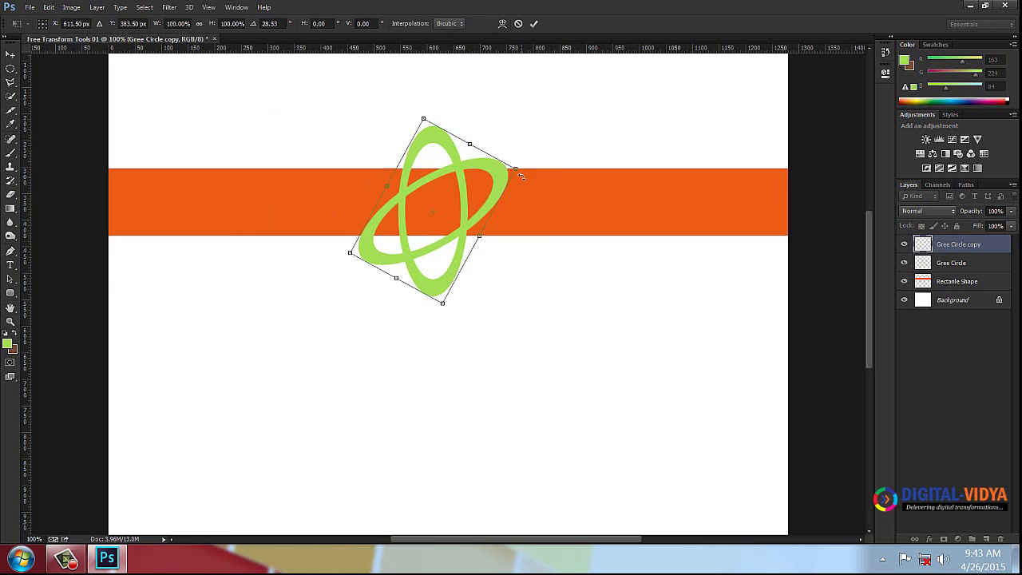
key(Return)
Repeat the rotation with Transform Again until horizontal, then Alt-drag out another ellipse copy.
click(49, 7)
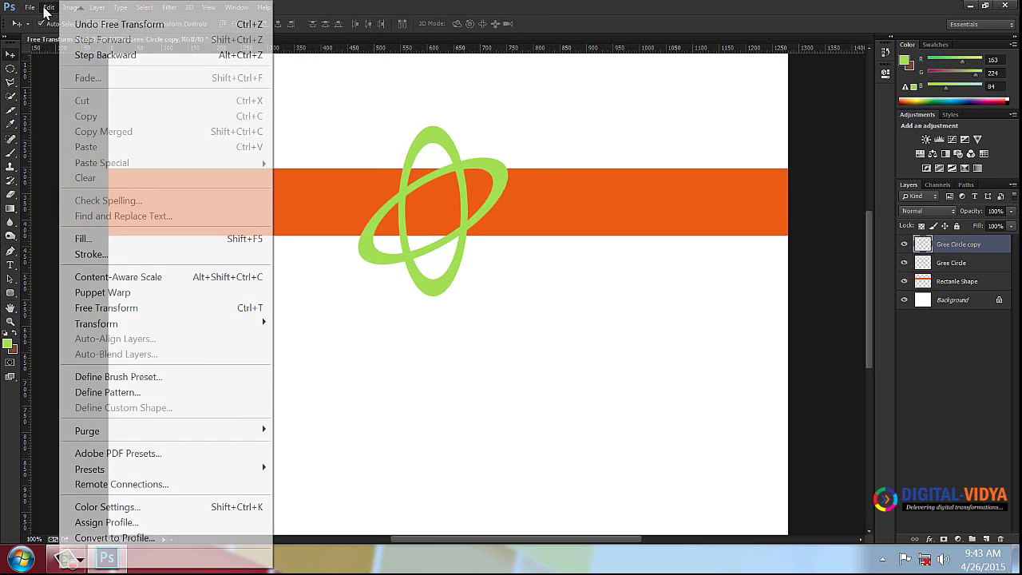
mouse_move(99, 323)
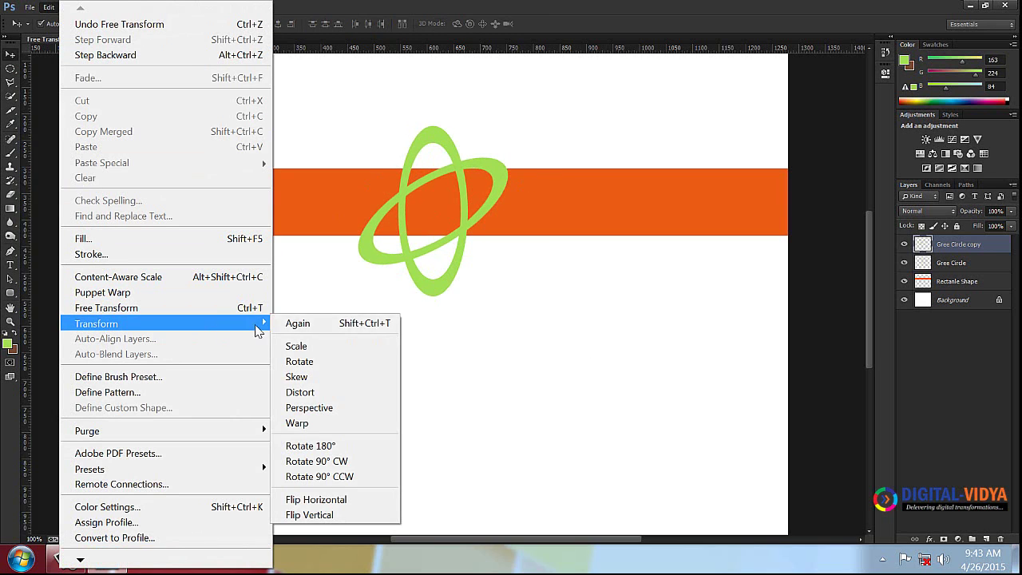
click(333, 327)
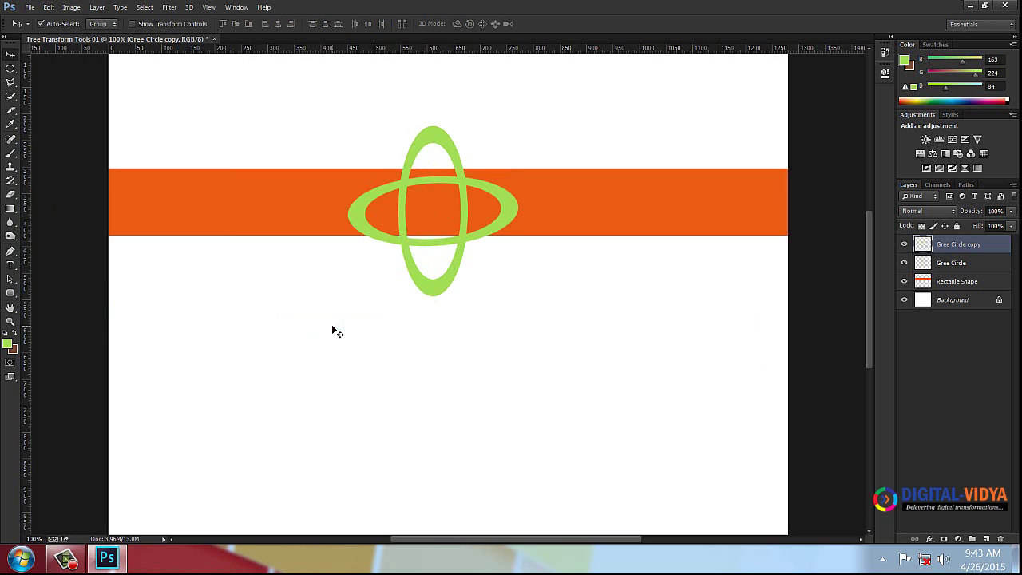
click(49, 8)
mouse_move(214, 331)
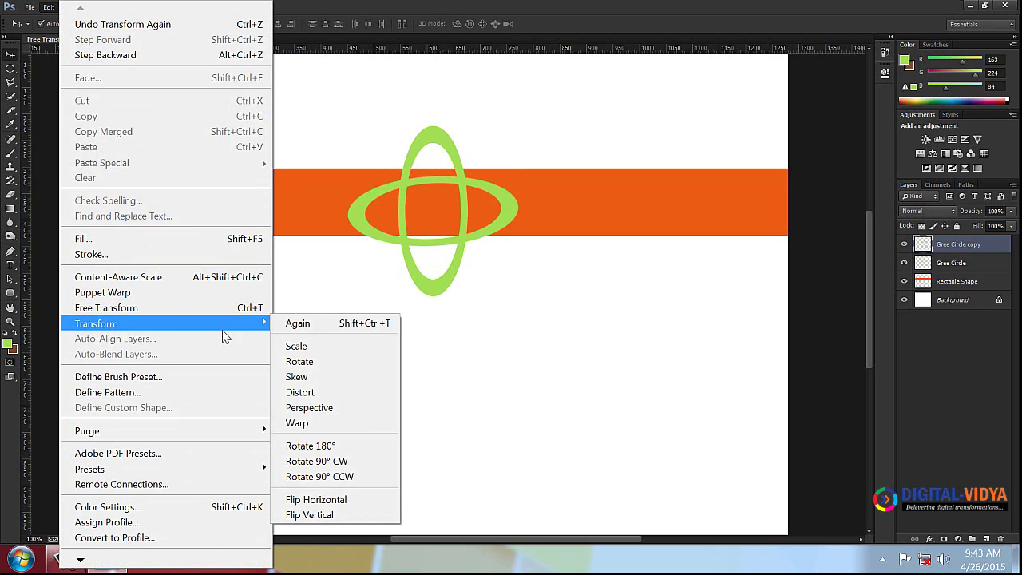
click(302, 324)
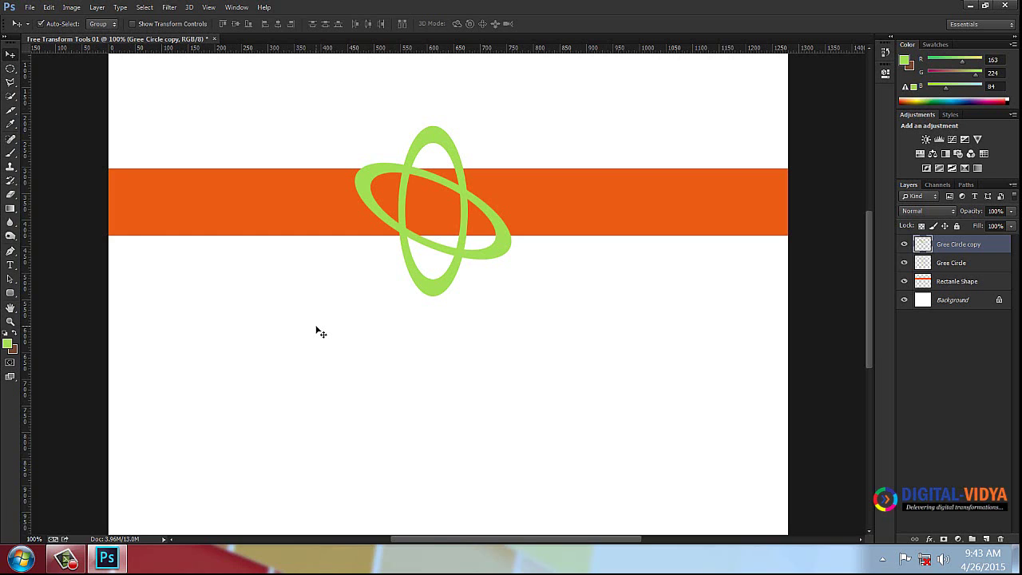
key(ctrl+shift+t)
key(ctrl+shift+t)
key(ctrl+shift+t)
key(ctrl+shift+t)
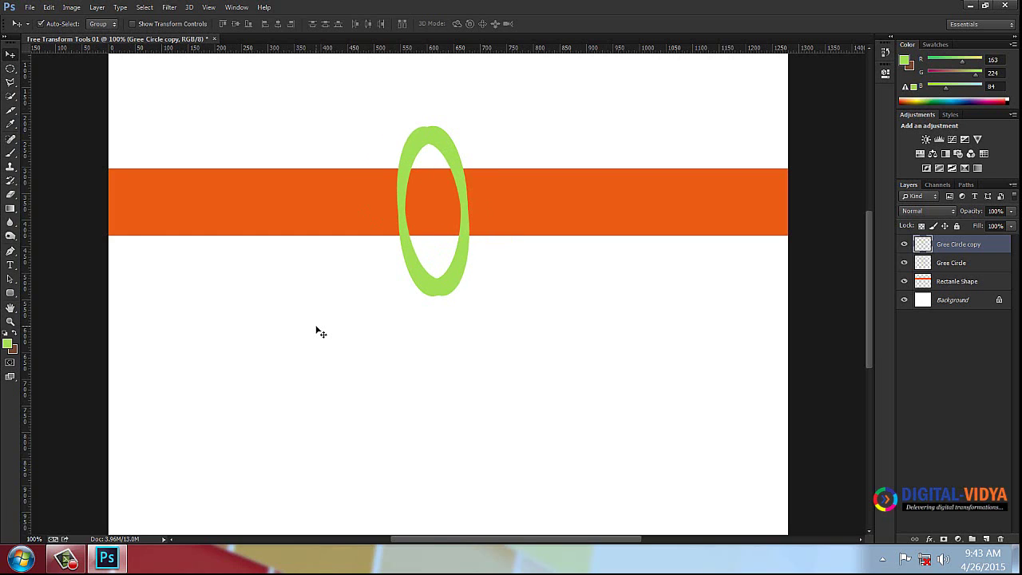
key(ctrl+shift+t)
key(ctrl+shift+t)
key(ctrl+shift+t)
key(ctrl+shift+t)
key(ctrl+shift+t)
key(ctrl+shift+t)
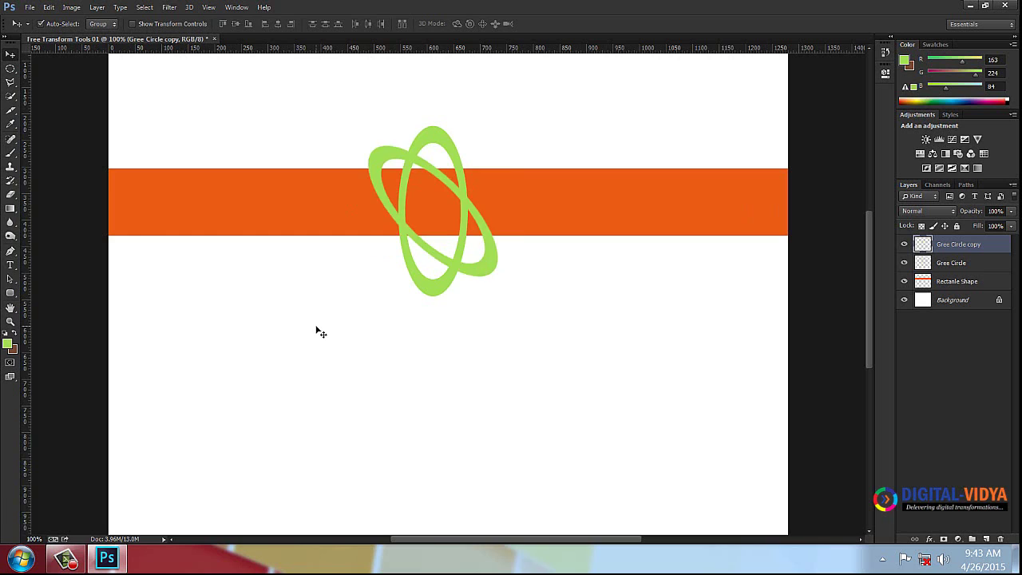
key(ctrl+shift+t)
key(ctrl+shift+t)
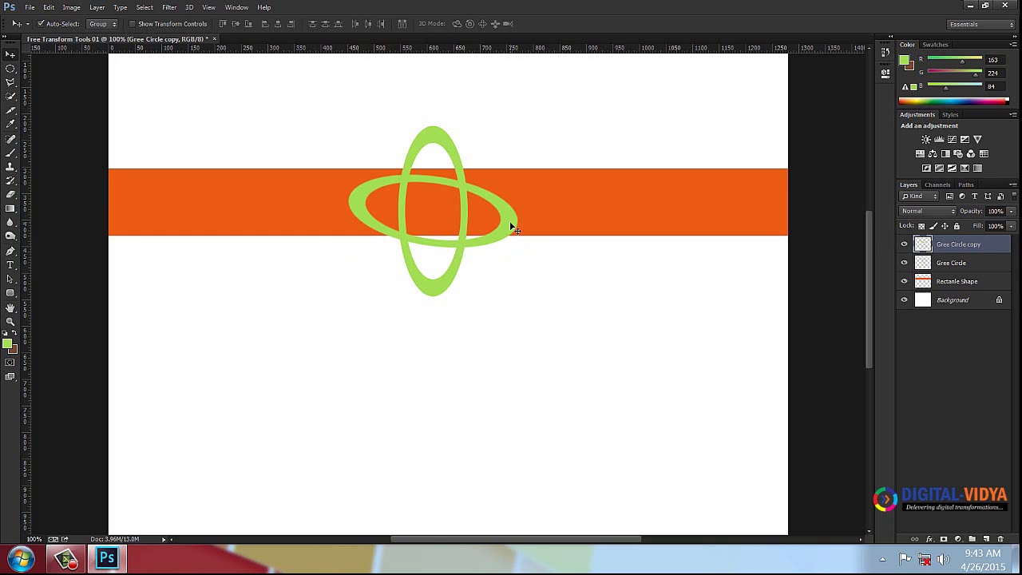
drag(507, 222, 582, 171)
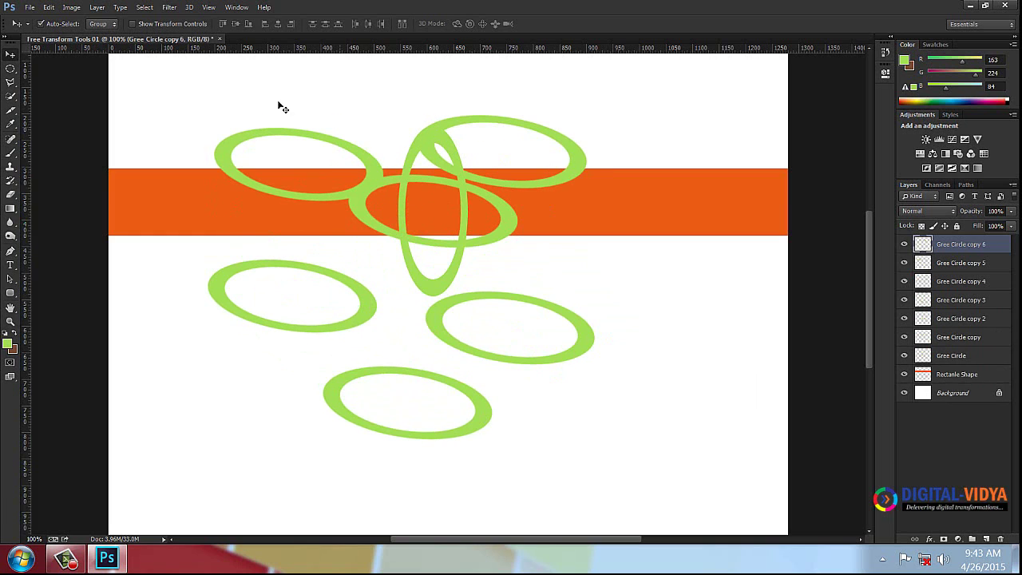
click(37, 8)
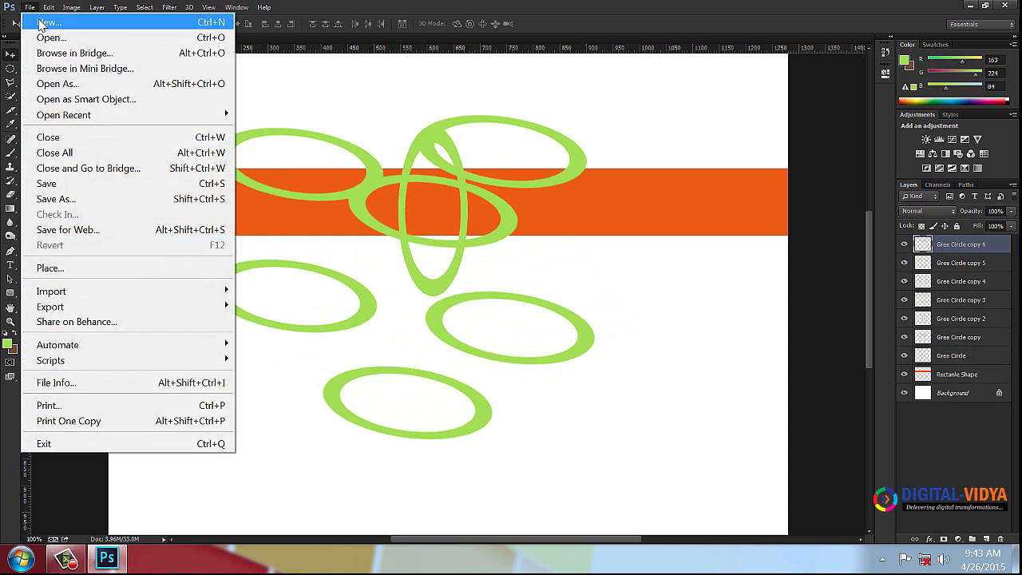
Create a new 'Transform Again' document and draw a tall elliptical selection on a new layer.
click(46, 22)
text(Tranform Again)
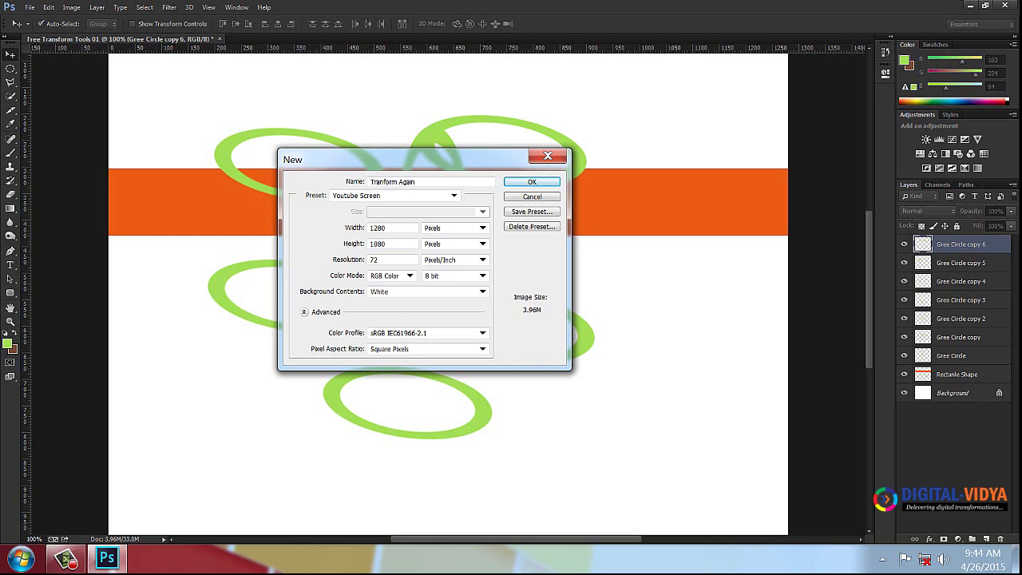
key(Return)
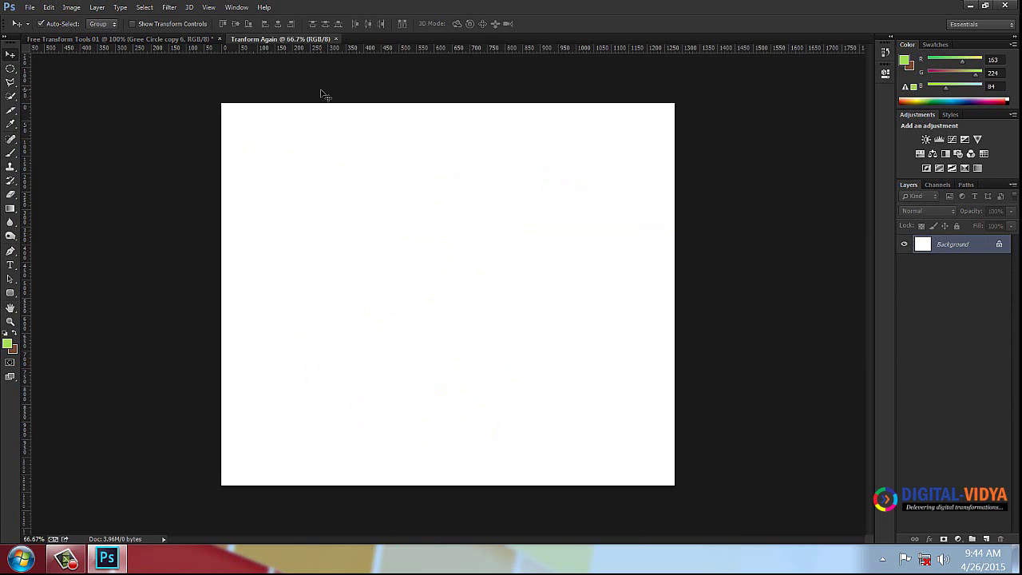
key(ctrl+plus)
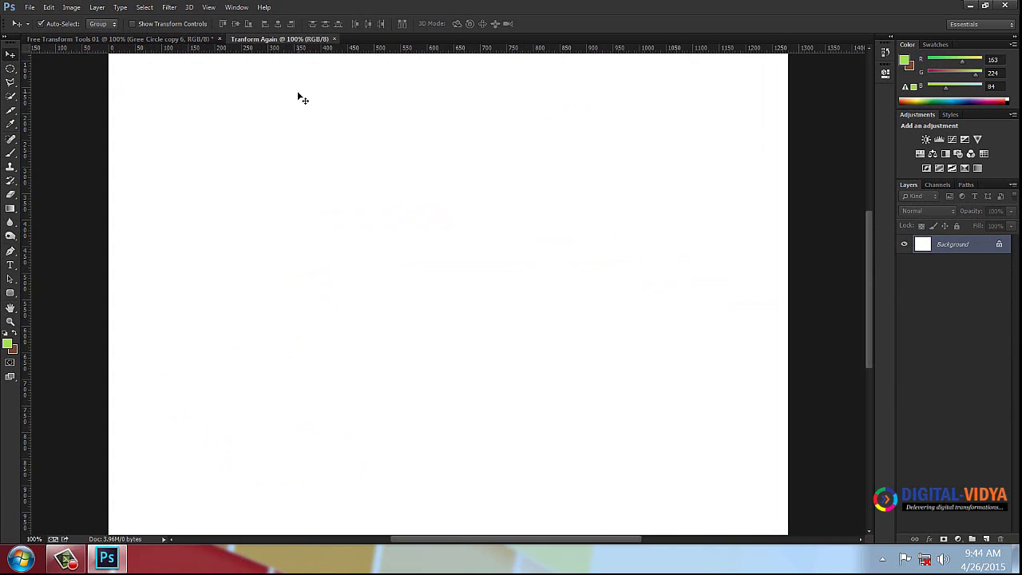
click(987, 539)
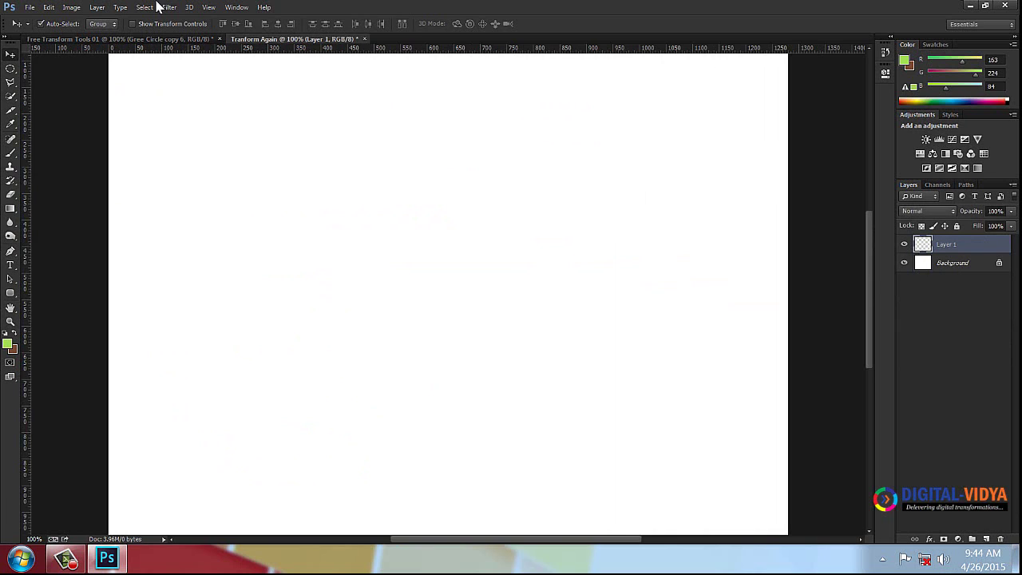
click(11, 69)
drag(390, 206, 432, 359)
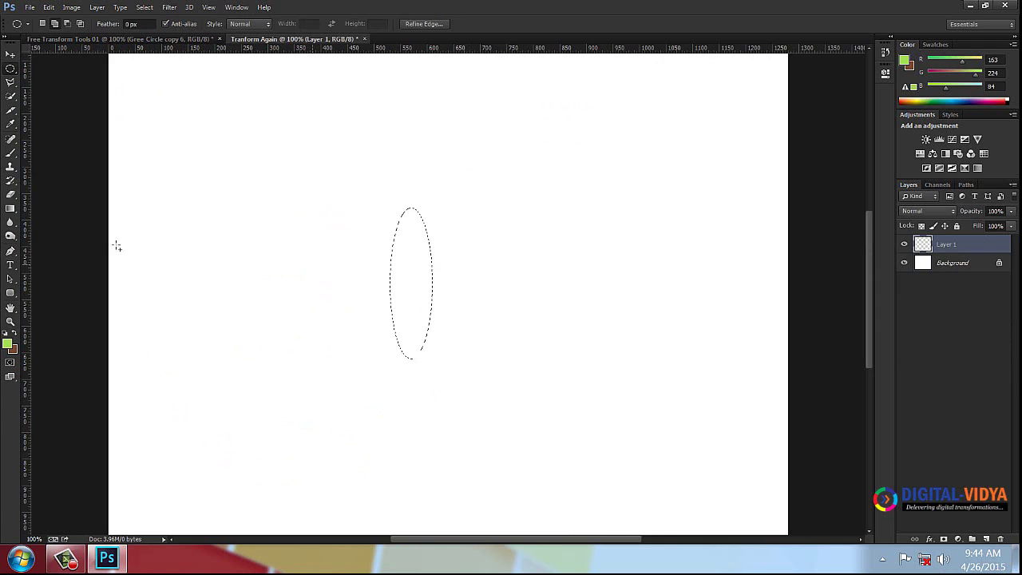
Fill the oval selection with blue (1570ec) using Edit > Fill.
click(49, 7)
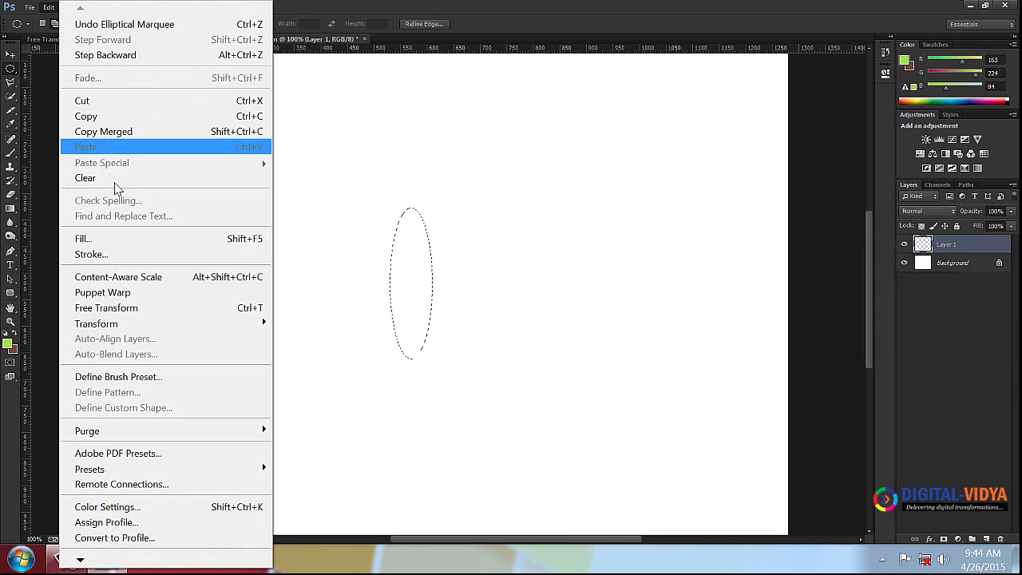
click(113, 242)
click(415, 275)
click(400, 304)
click(683, 242)
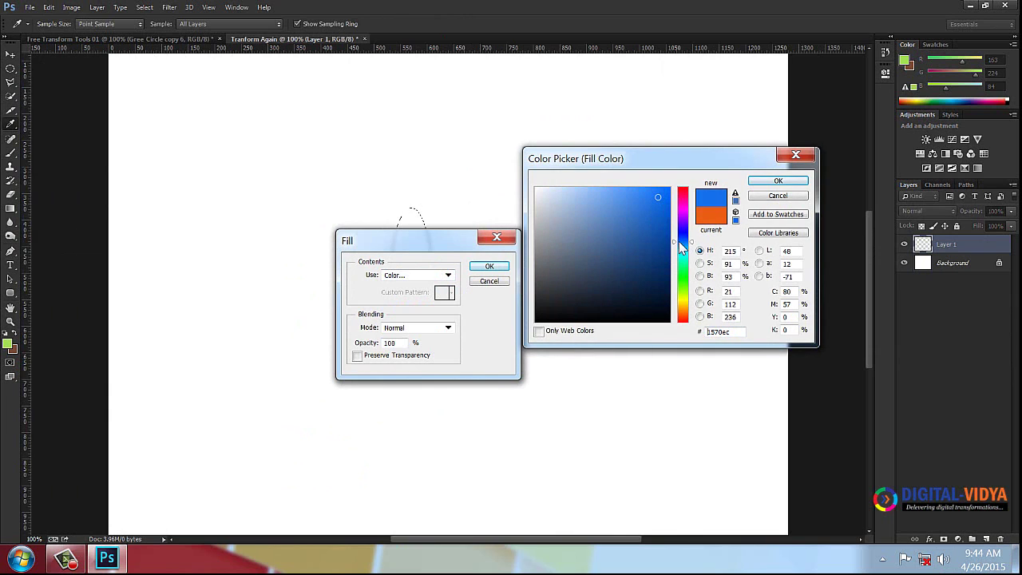
click(778, 180)
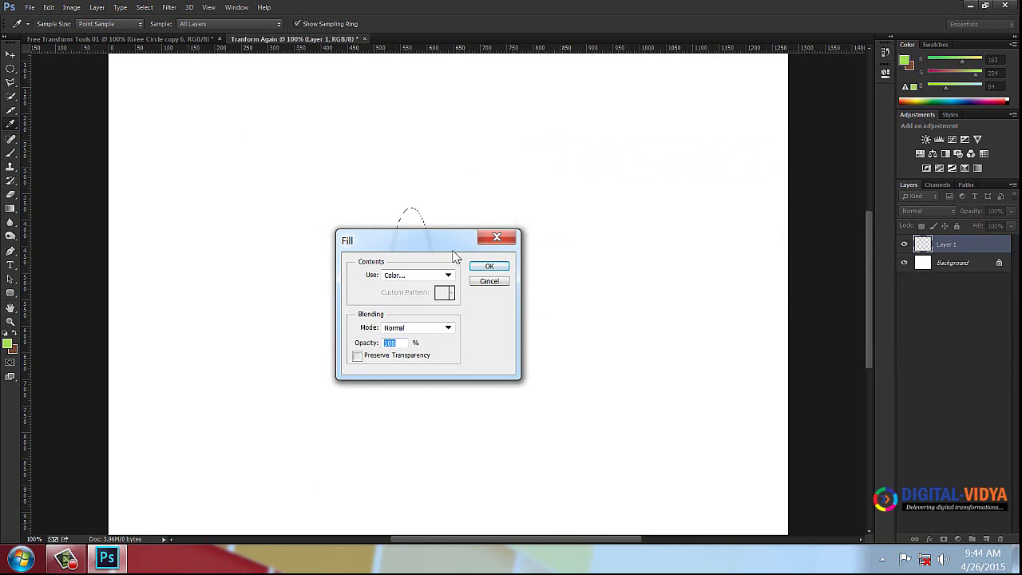
click(489, 266)
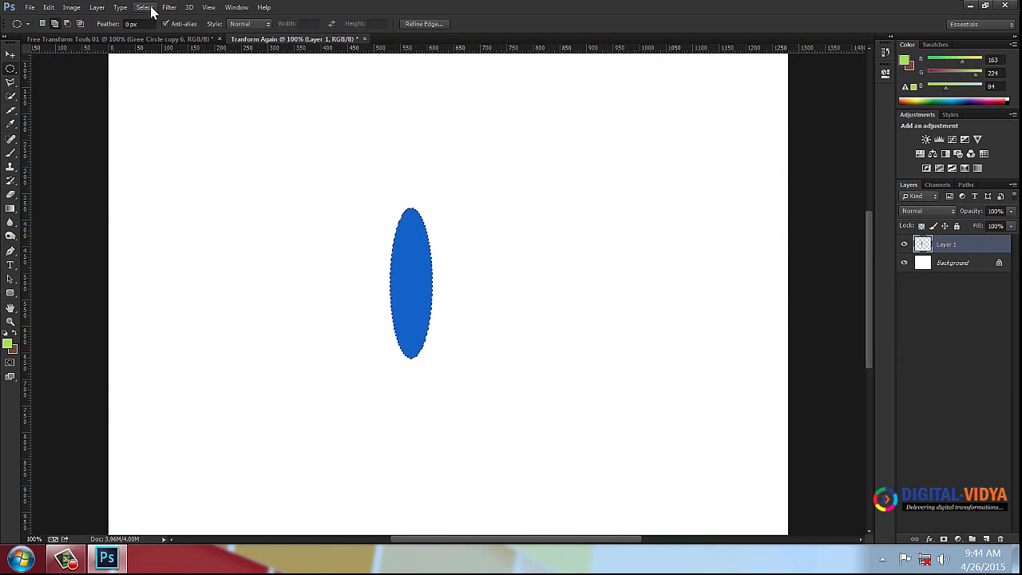
Shrink the selection to 80% height and delete its inside, leaving a blue ring.
click(152, 11)
click(192, 258)
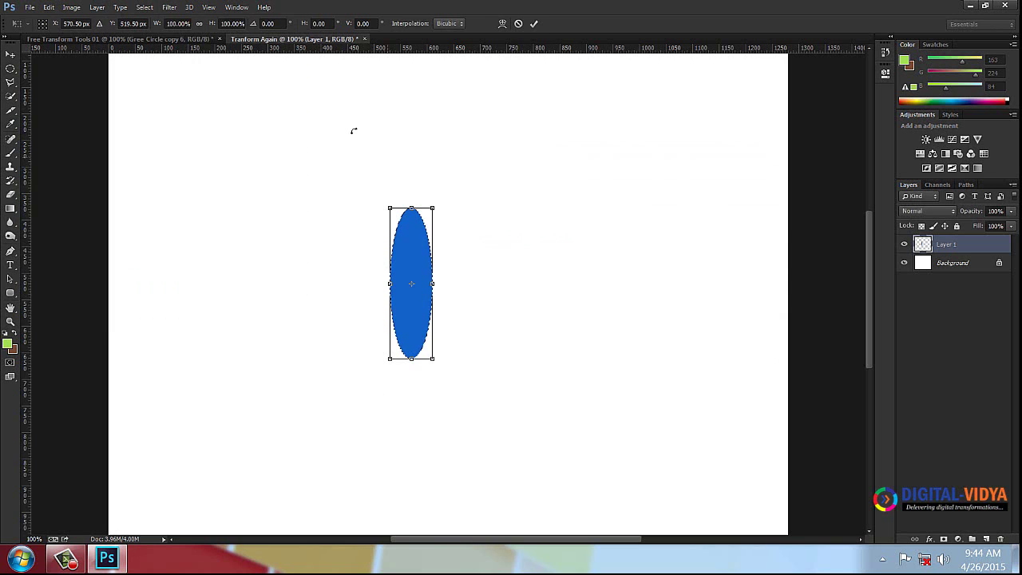
click(231, 23)
text(80)
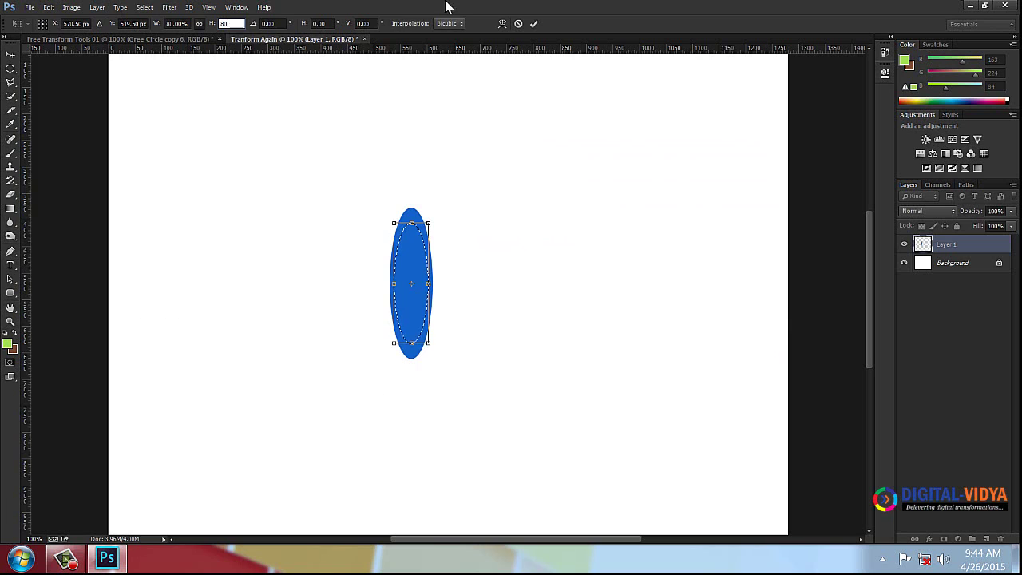
click(533, 23)
key(Delete)
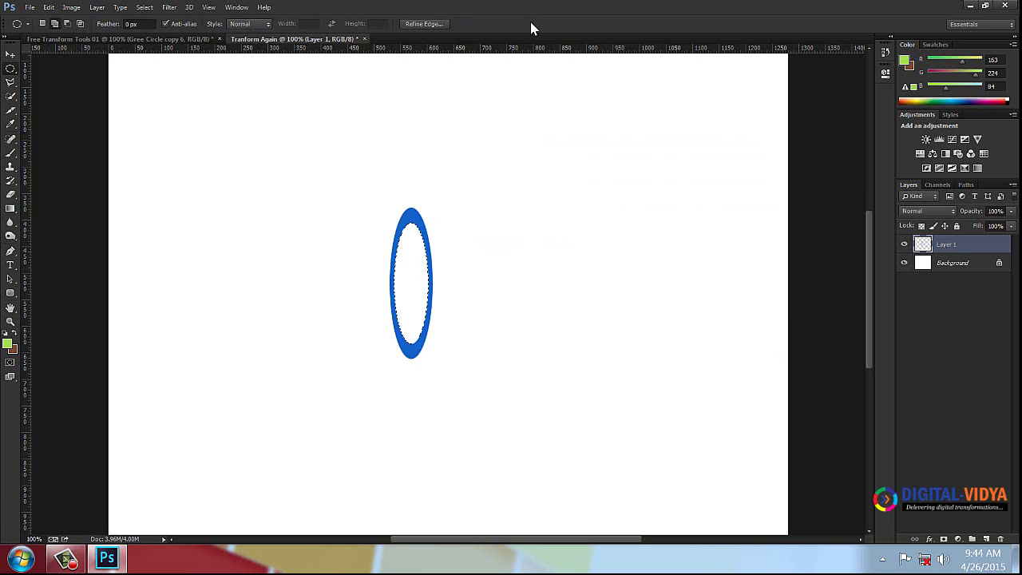
Deselect and duplicate Layer 1 as Layer 1 copy.
key(ctrl+d)
key(v)
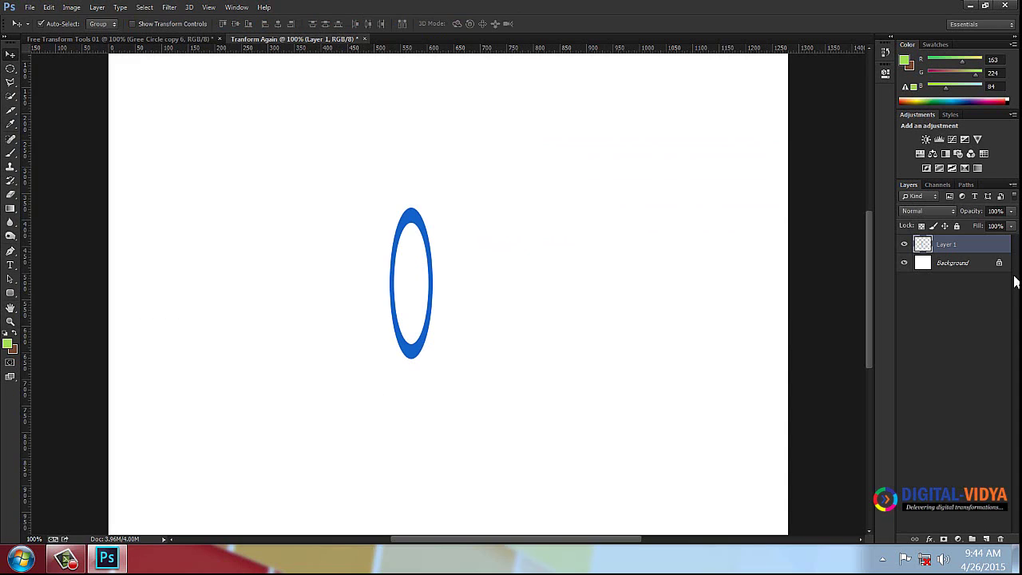
drag(965, 247, 988, 539)
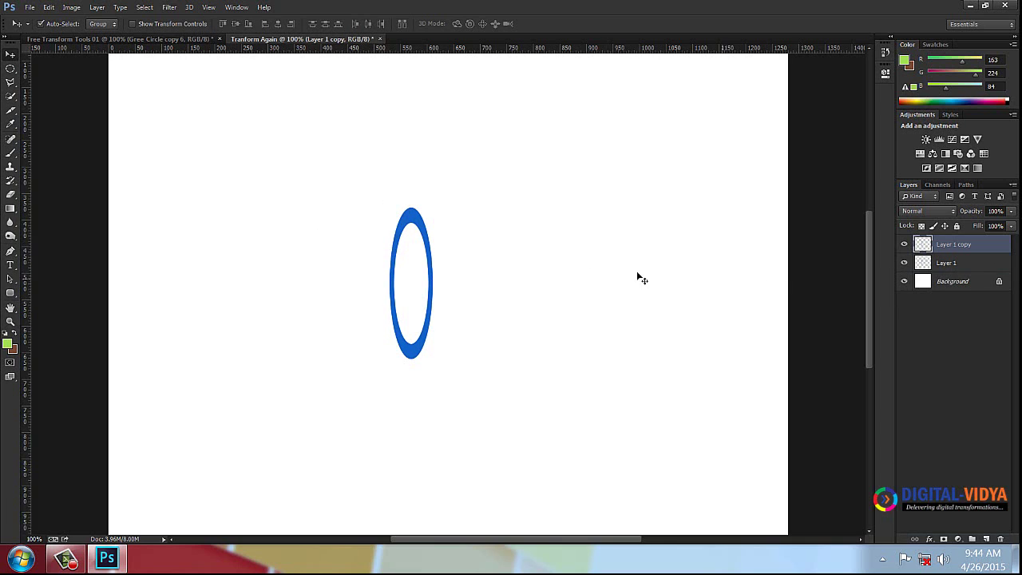
Put the Layer 1 copy ring into Free Transform and select its rotation angle field.
click(48, 7)
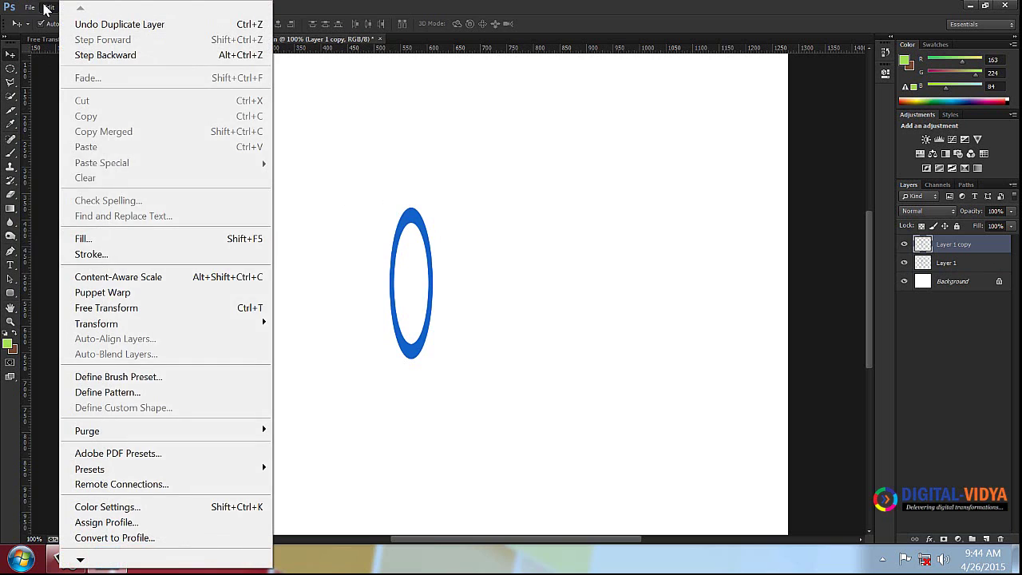
click(108, 310)
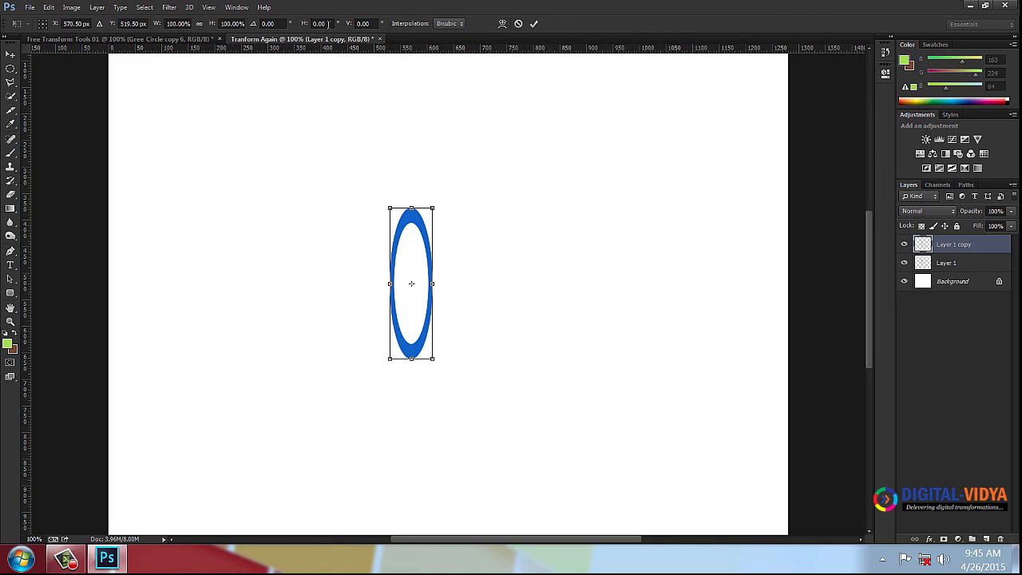
click(271, 23)
click(281, 23)
key(super+r)
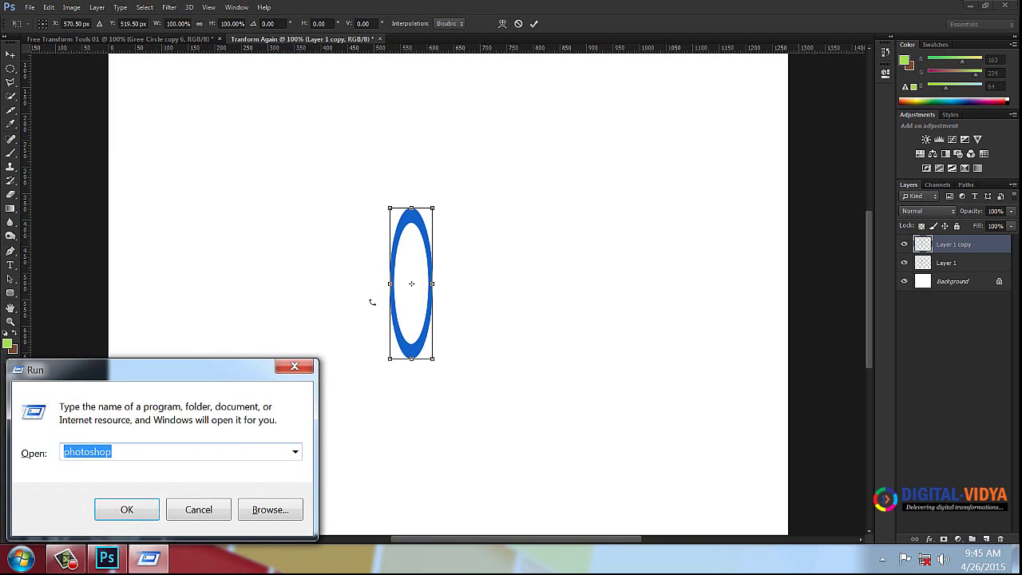
Work out 360 ÷ 10 = 36 in Windows Calculator, then minimize it.
text(calc)
key(Return)
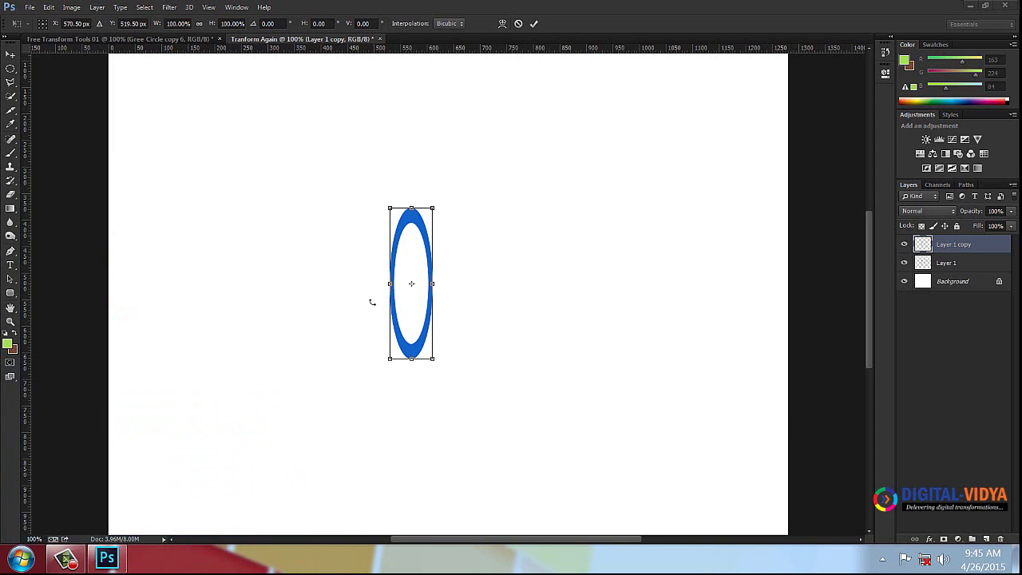
click(690, 369)
click(690, 346)
click(645, 396)
key(slash)
click(628, 369)
click(644, 395)
click(754, 384)
click(704, 175)
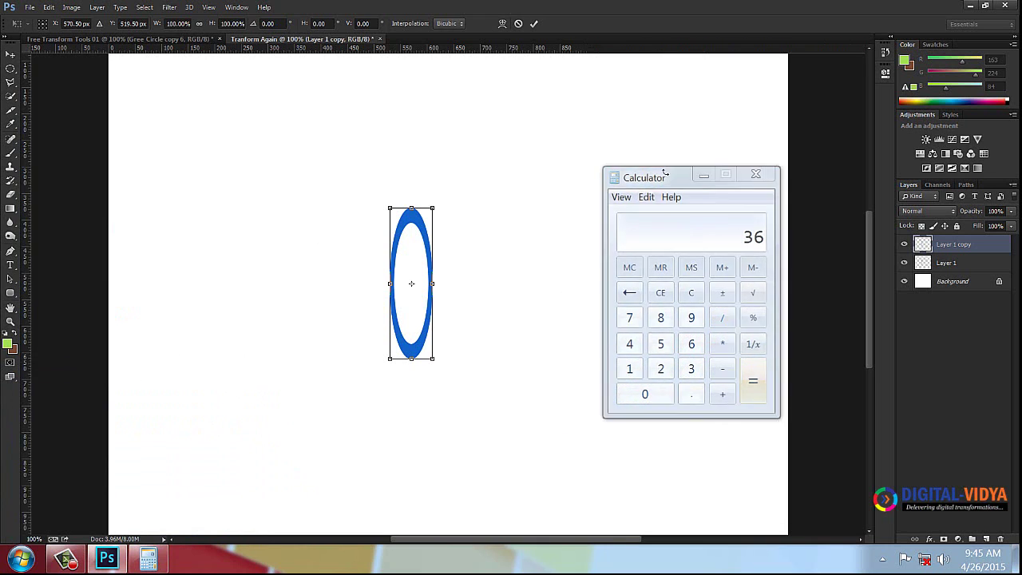
click(281, 23)
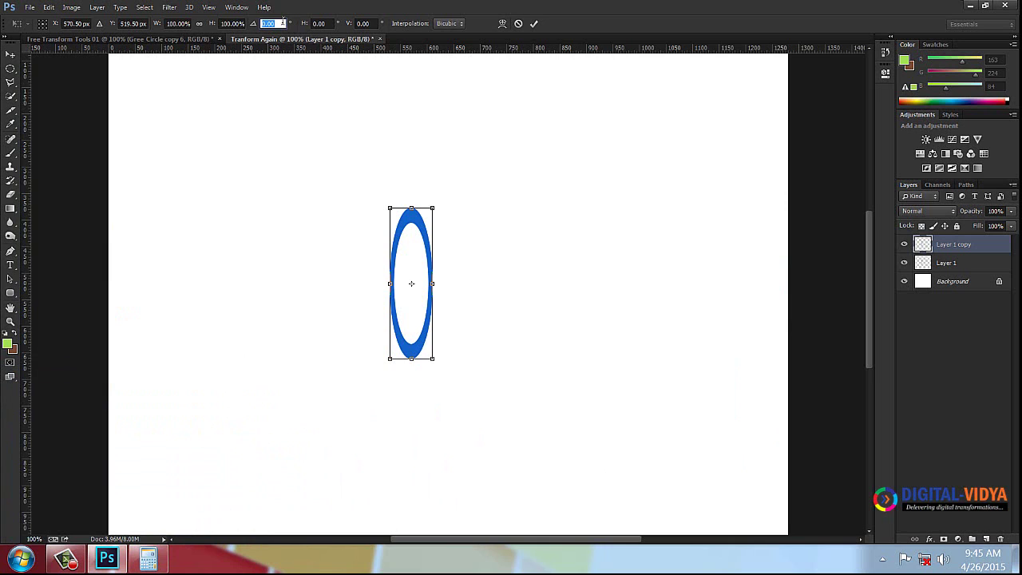
Rotate the ring copy 36° and repeat duplicate-and-rotate to form the five-ring flower.
text(36)
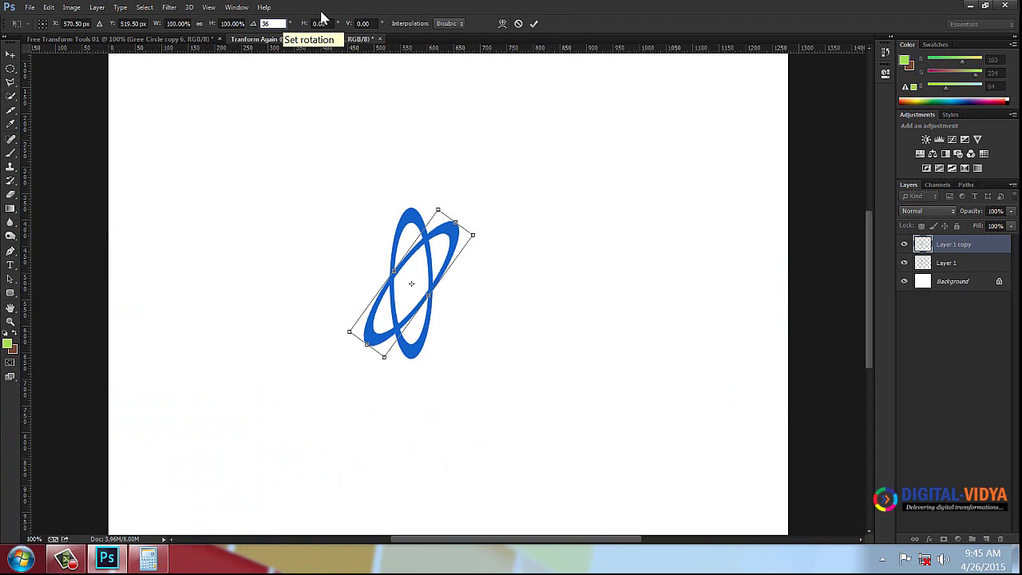
click(532, 24)
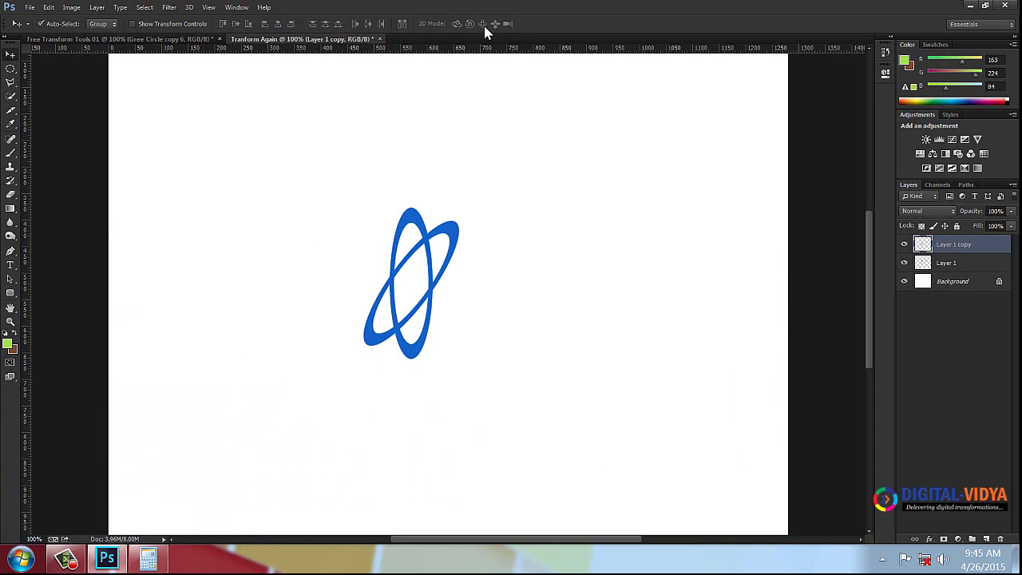
click(49, 8)
mouse_move(100, 324)
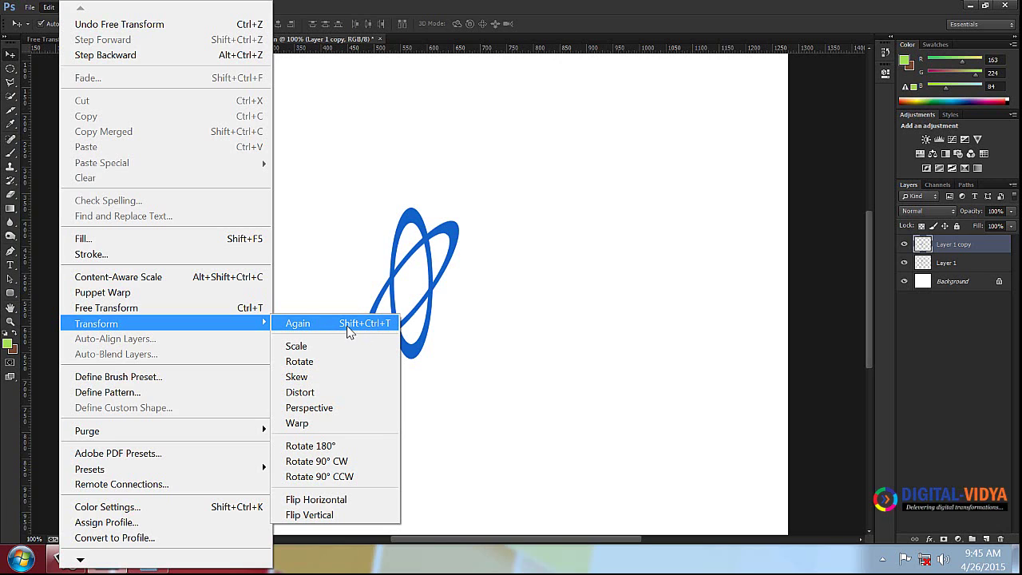
click(663, 6)
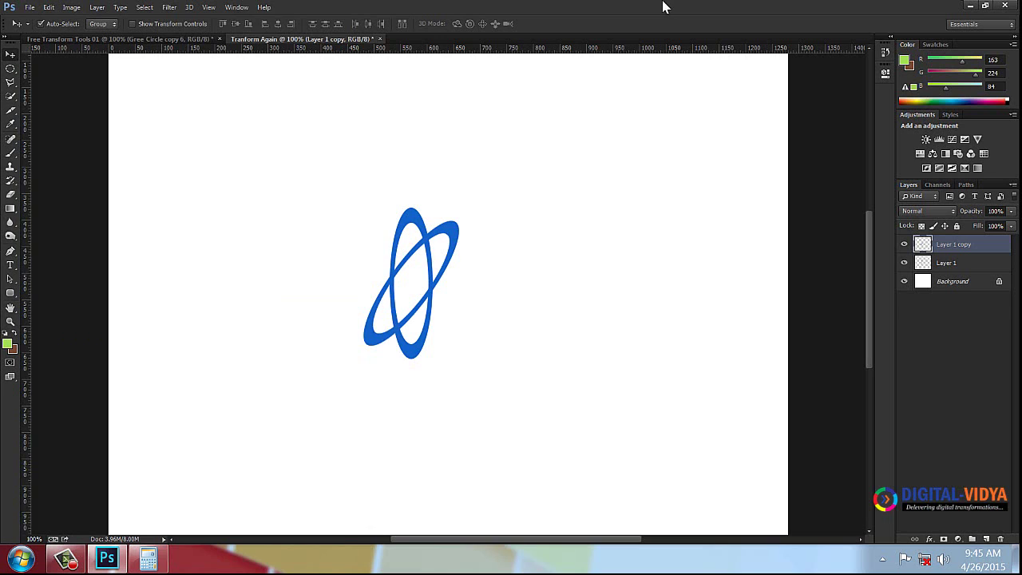
key(ctrl+shift+alt+t)
key(ctrl+shift+alt+t)
key(ctrl+shift+alt+t)
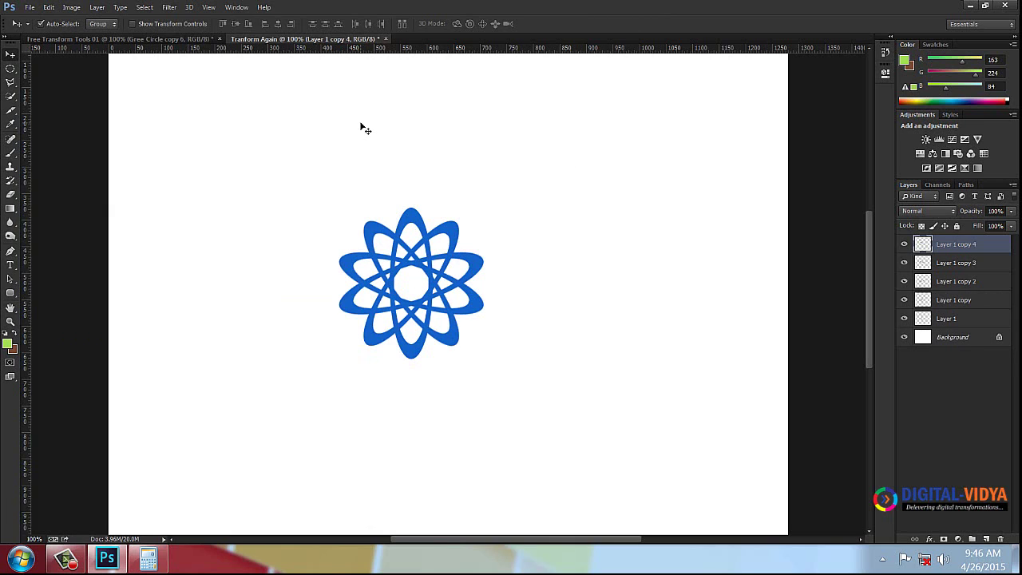
key(ctrl+n)
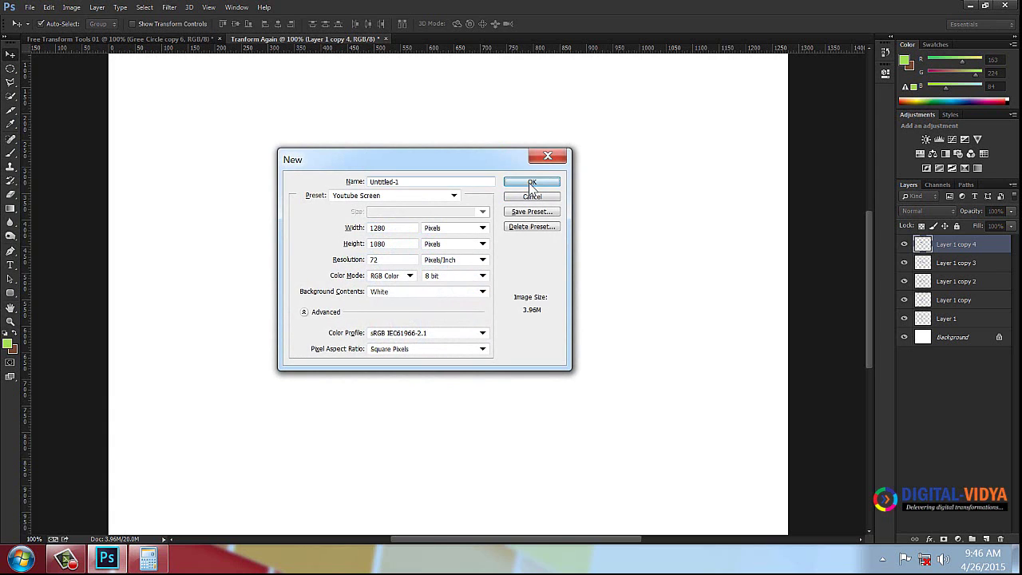
Create the blank Untitled-1 document and view it at 100%.
click(531, 180)
key(ctrl+q)
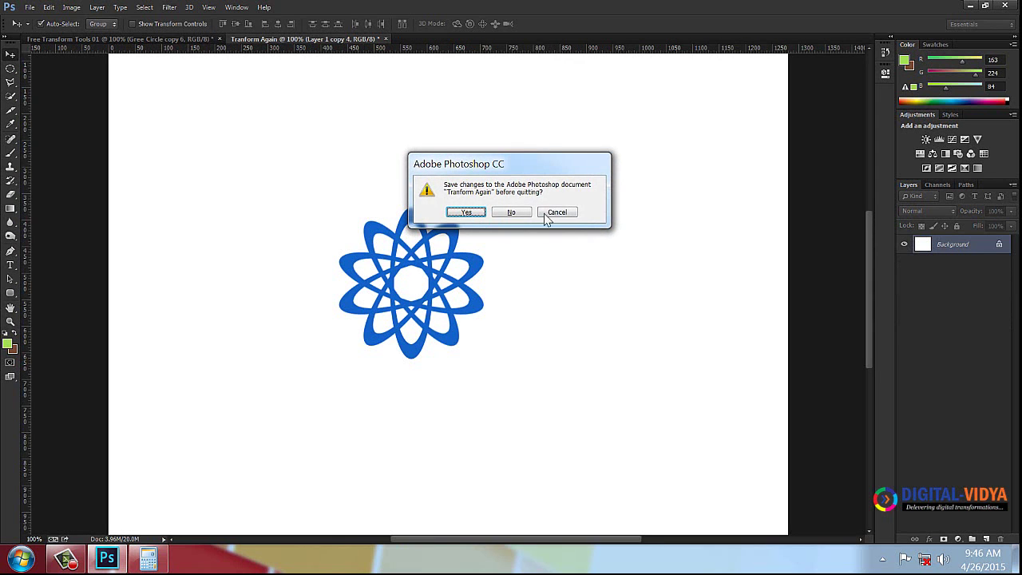
click(561, 214)
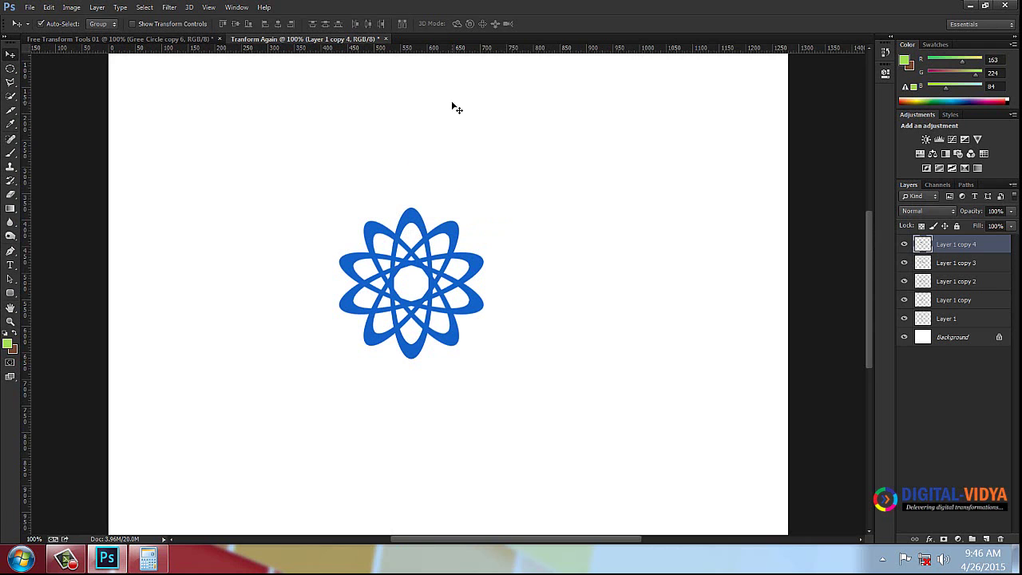
key(ctrl+n)
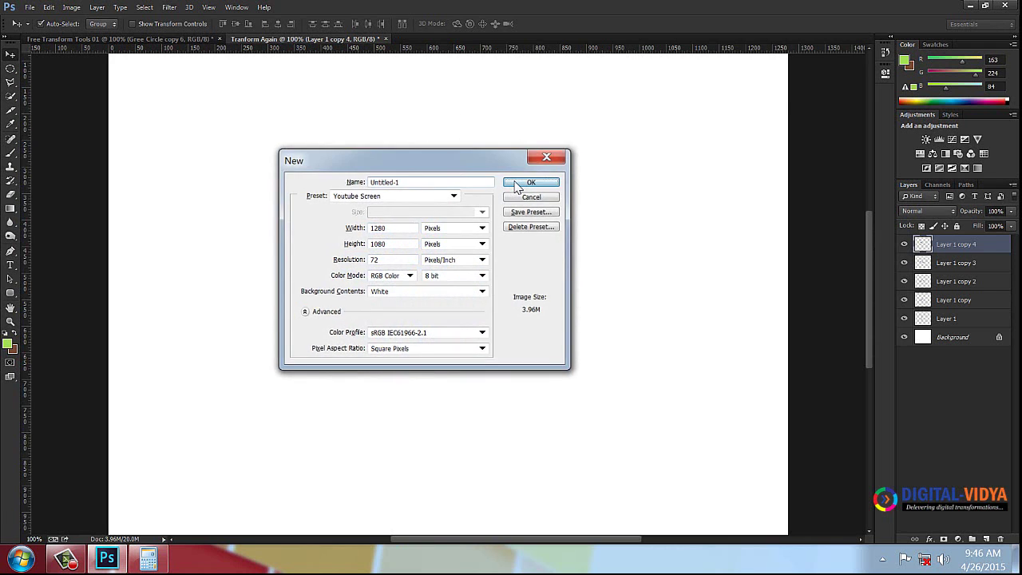
click(531, 179)
key(ctrl+1)
Open 1063_large.jpg from Personal (E:) > NEW WALLPAPERS.
click(29, 7)
click(276, 26)
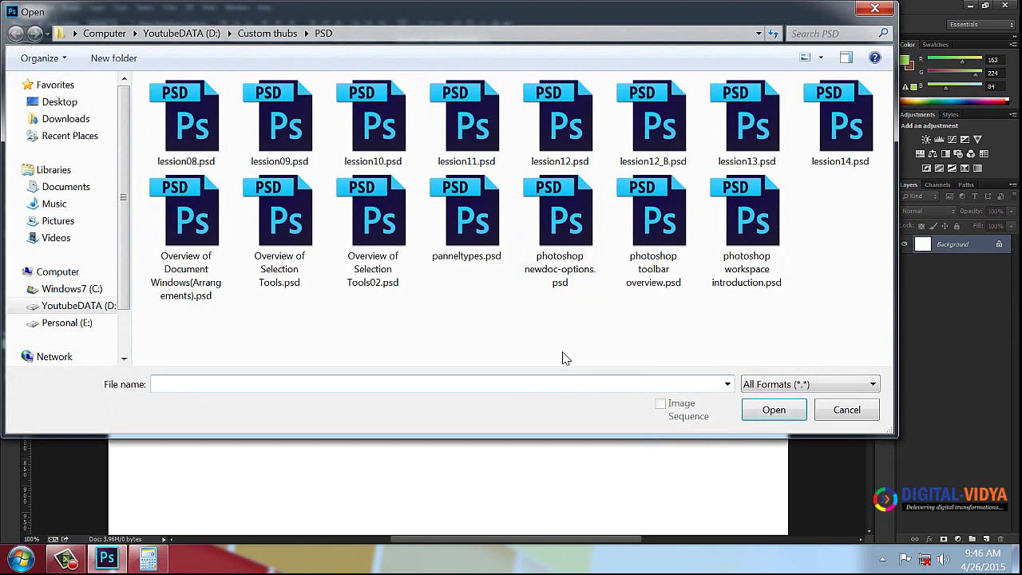
key(BackSpace)
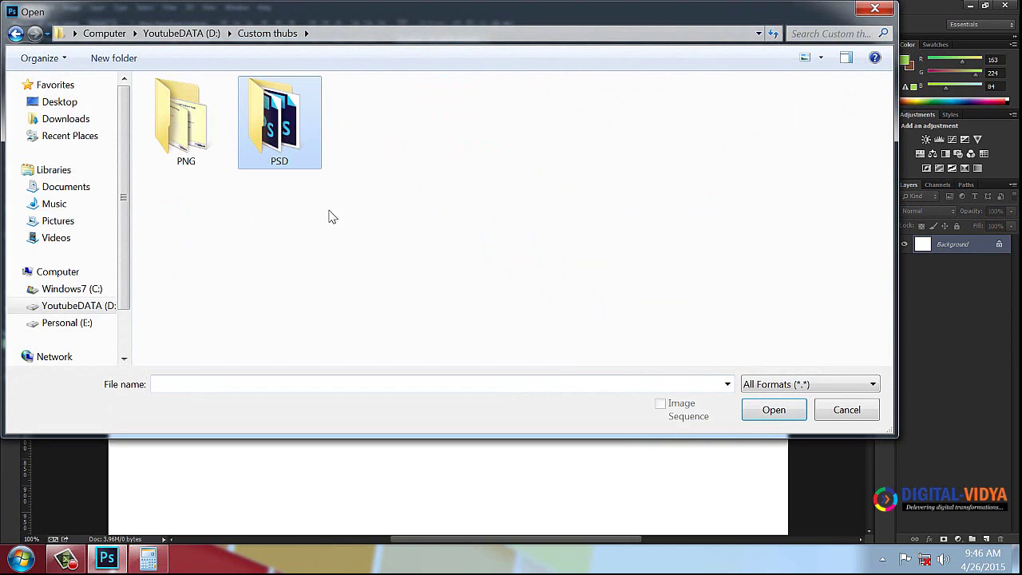
click(72, 323)
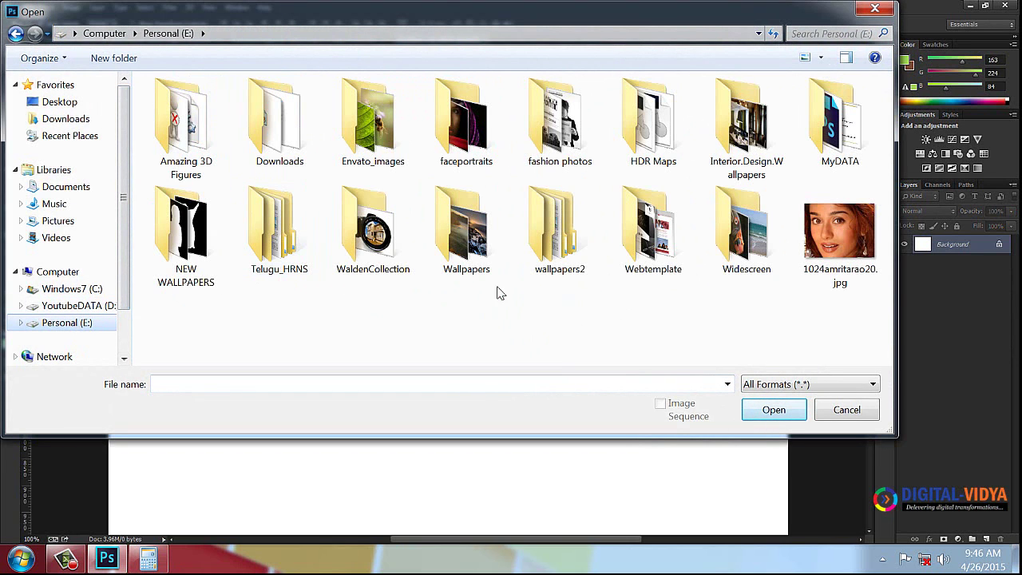
double_click(186, 241)
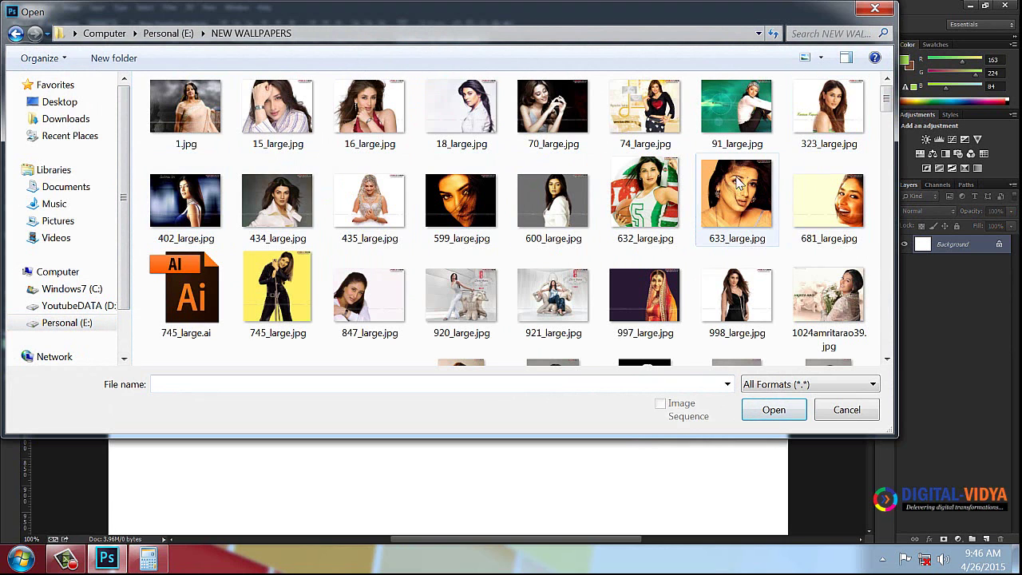
scroll(738, 188, down, 4)
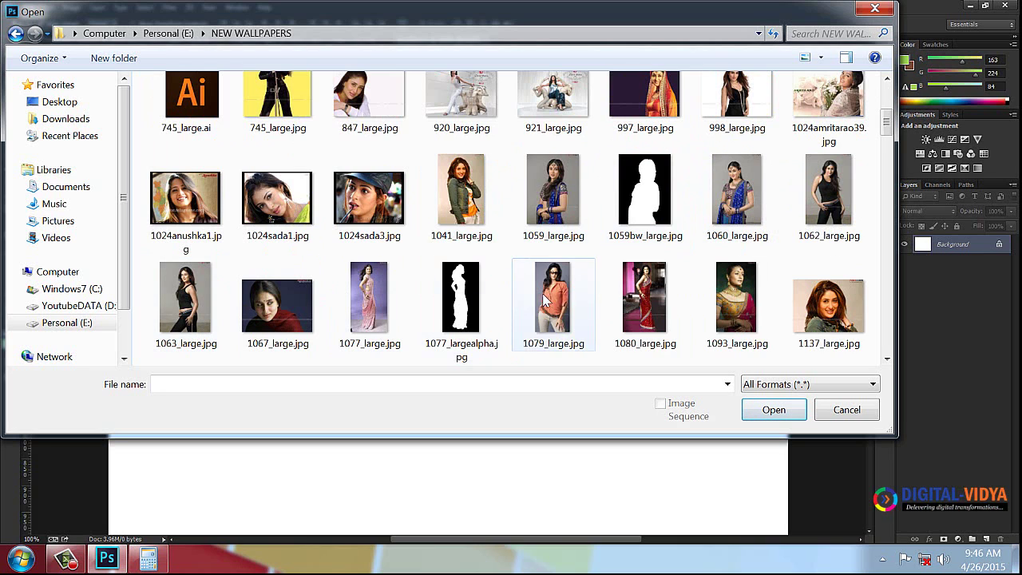
click(364, 289)
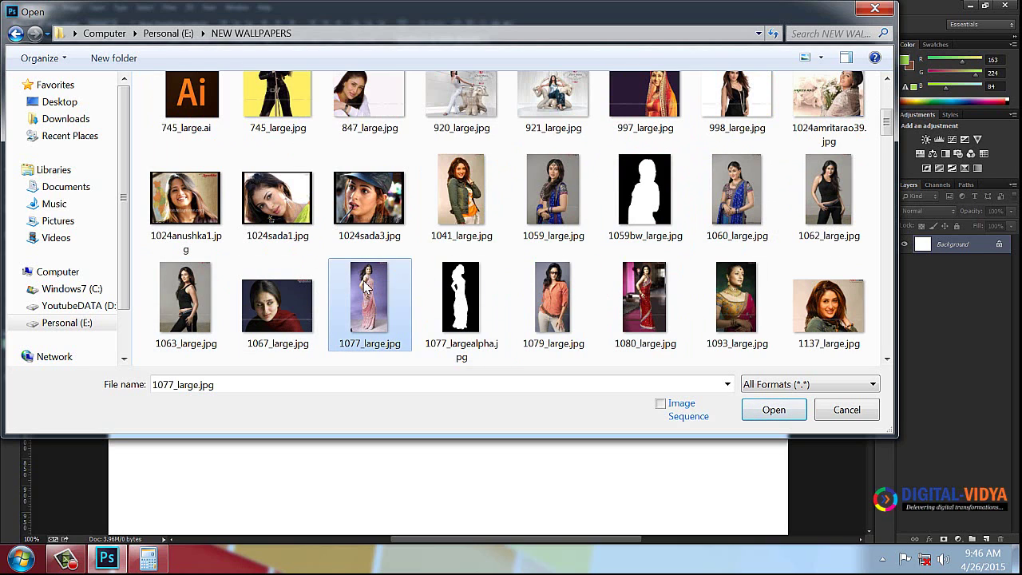
click(185, 303)
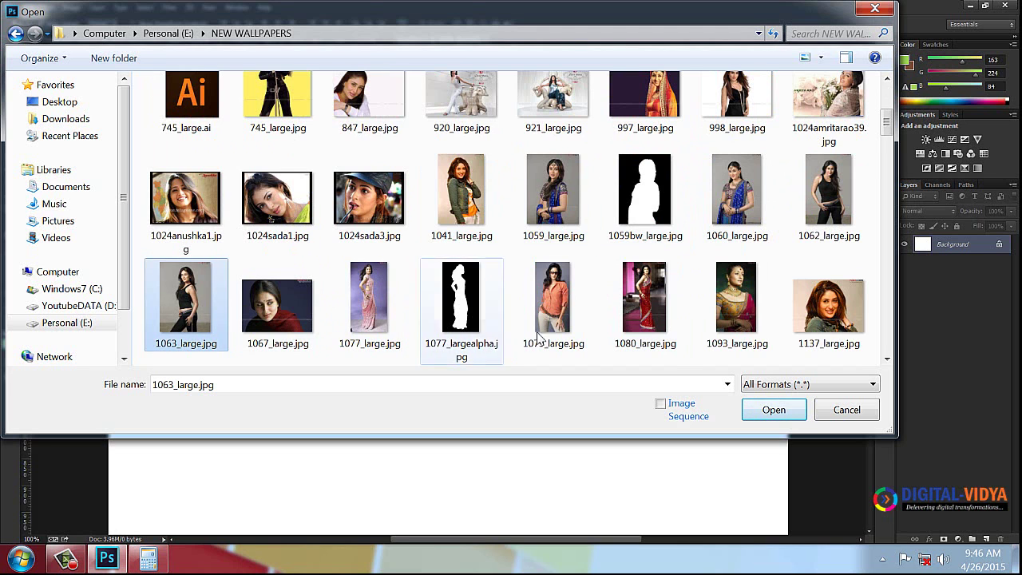
click(772, 412)
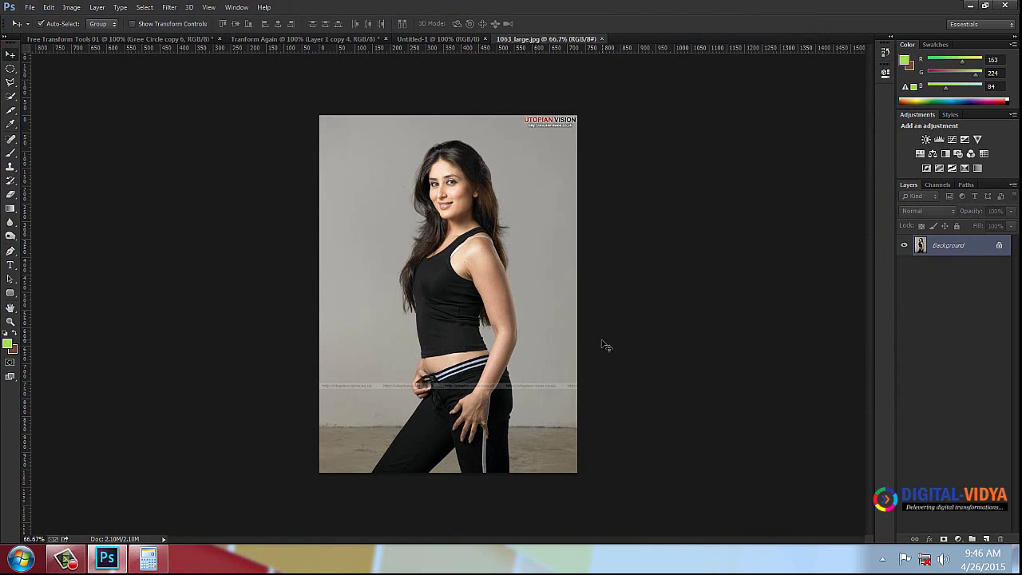
Crop the portrait photo to a rectangle ending just above the waist.
key(ctrl+1)
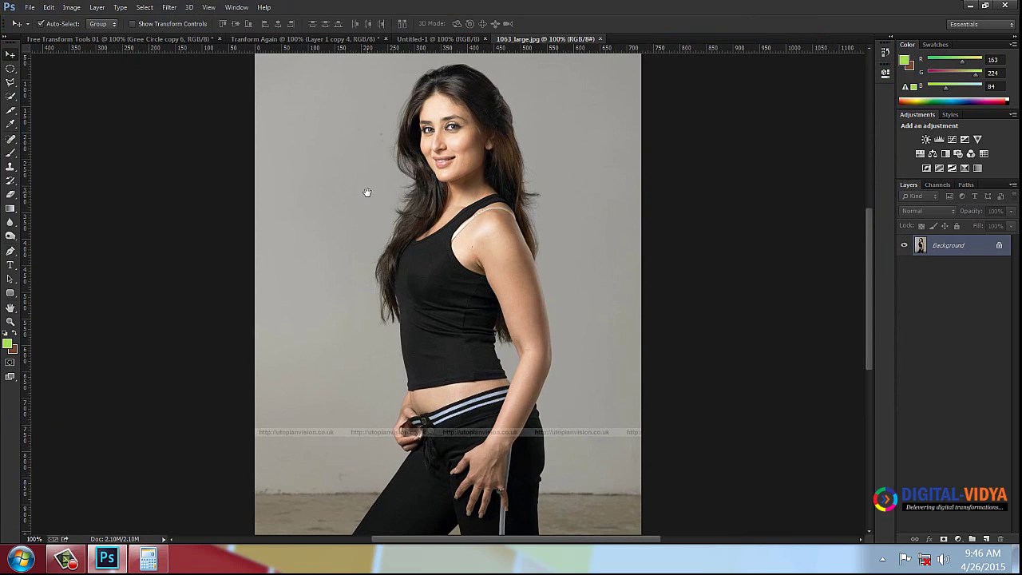
drag(367, 192, 368, 214)
drag(10, 69, 41, 68)
drag(252, 74, 668, 443)
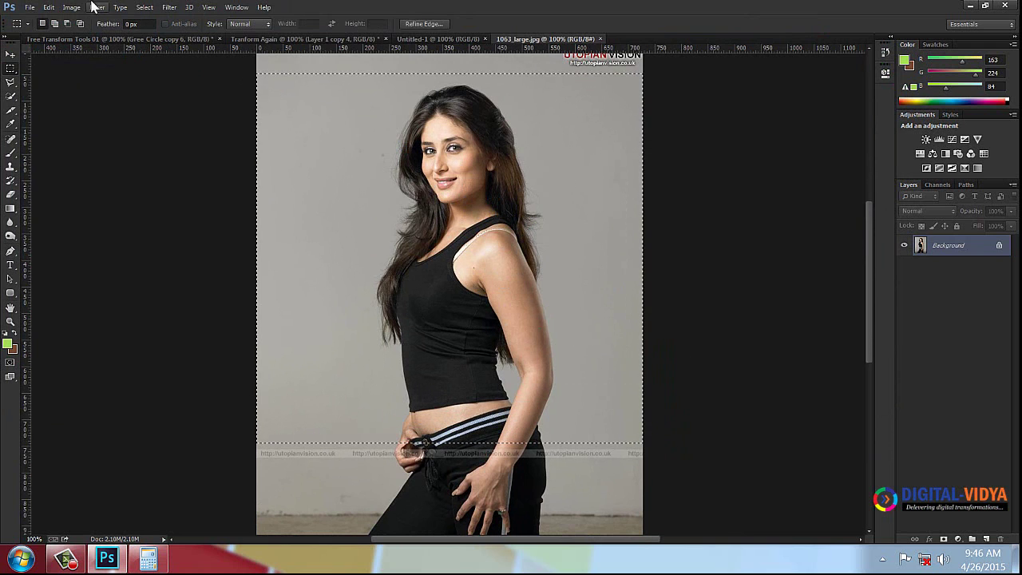
click(71, 8)
click(96, 167)
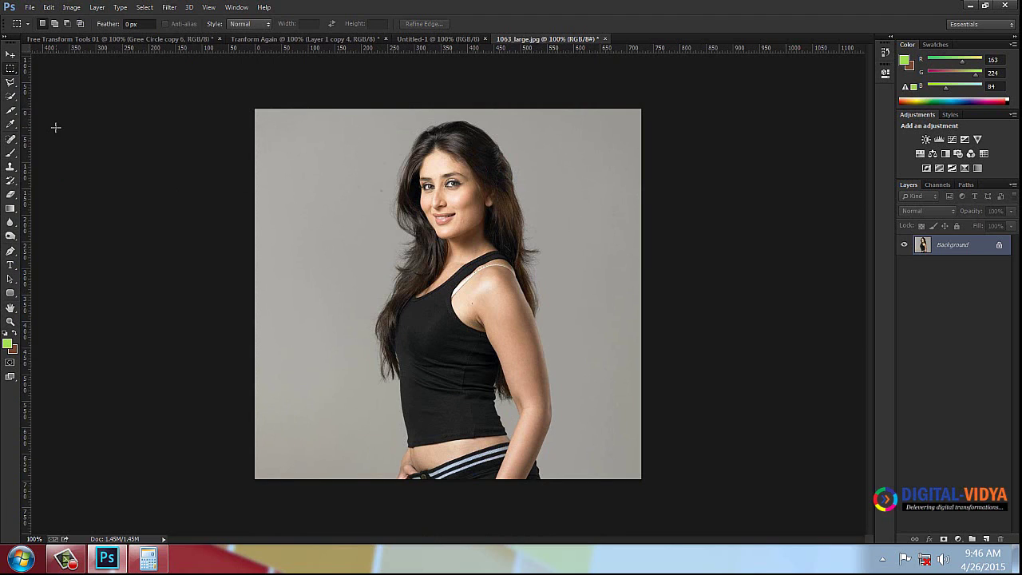
Select the woman by Magic Wand-selecting the grey backdrop and inverting the selection.
drag(12, 95, 50, 105)
click(291, 181)
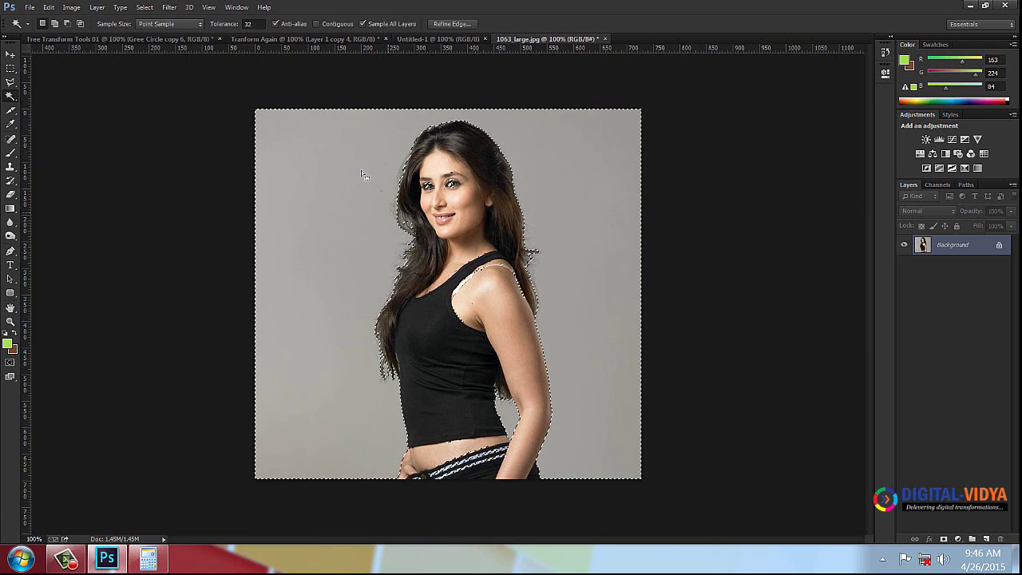
click(145, 7)
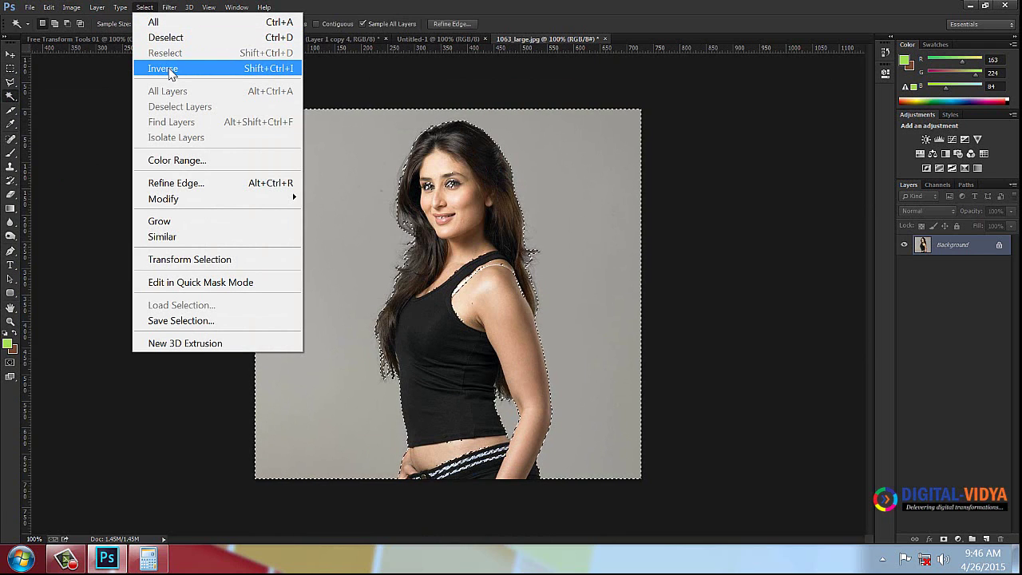
click(169, 68)
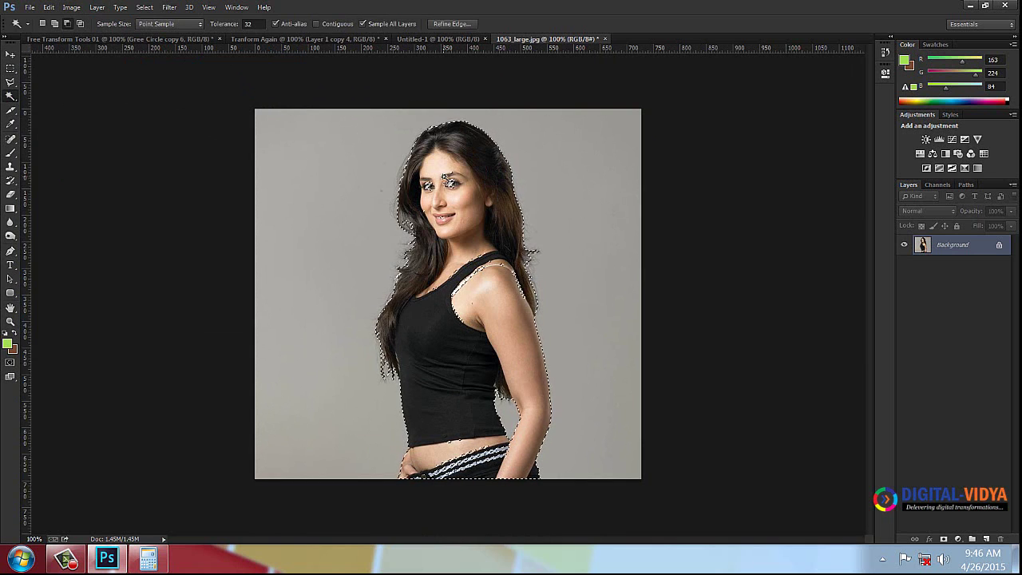
click(11, 69)
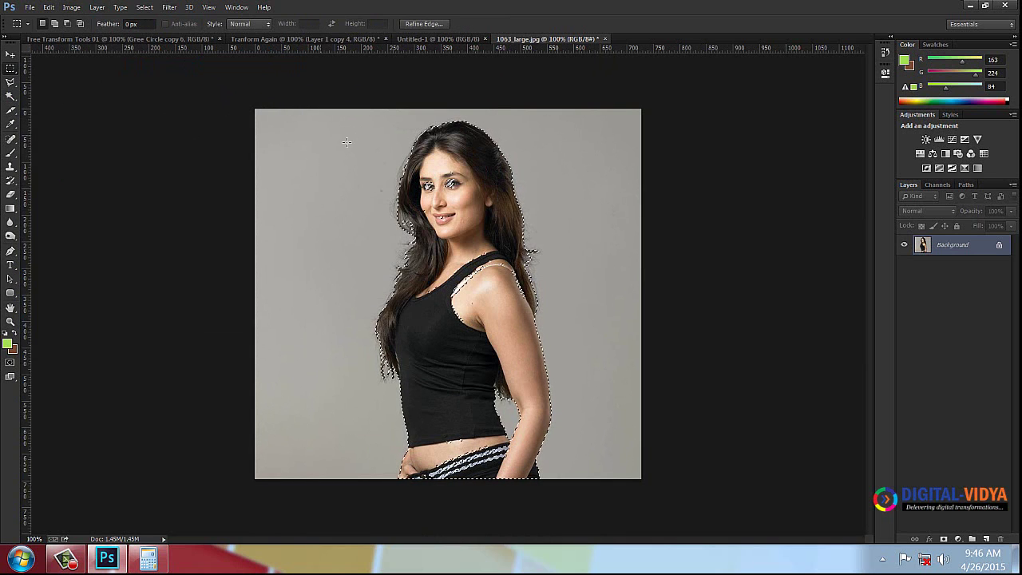
drag(419, 178, 438, 186)
key(ctrl+z)
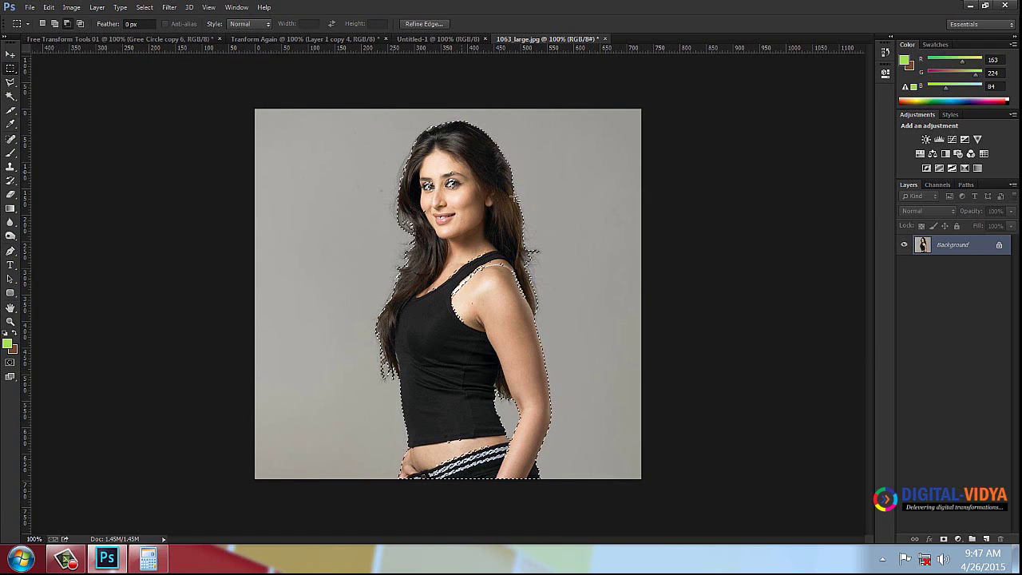
drag(423, 170, 464, 209)
key(ctrl+z)
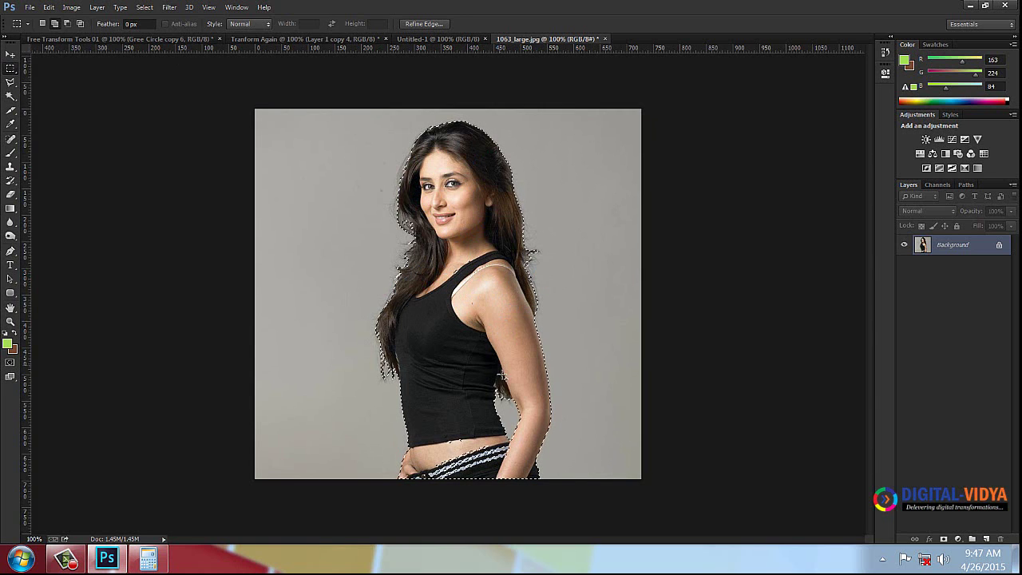
drag(411, 222, 417, 204)
Refine the edge with Smart Radius, Smooth 11, Feather 1.0, Contrast 6, output to a new layer.
click(429, 24)
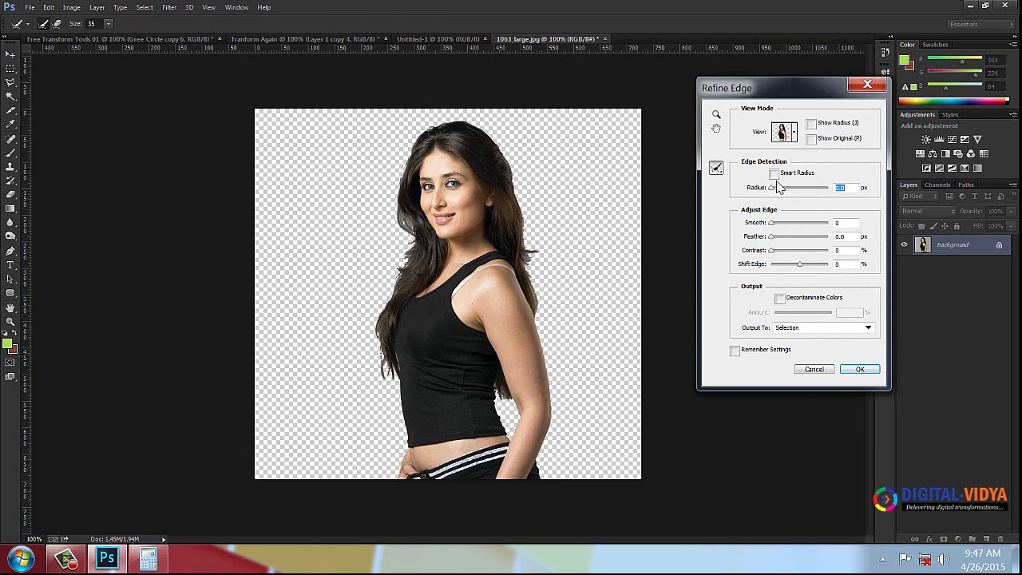
drag(773, 222, 778, 223)
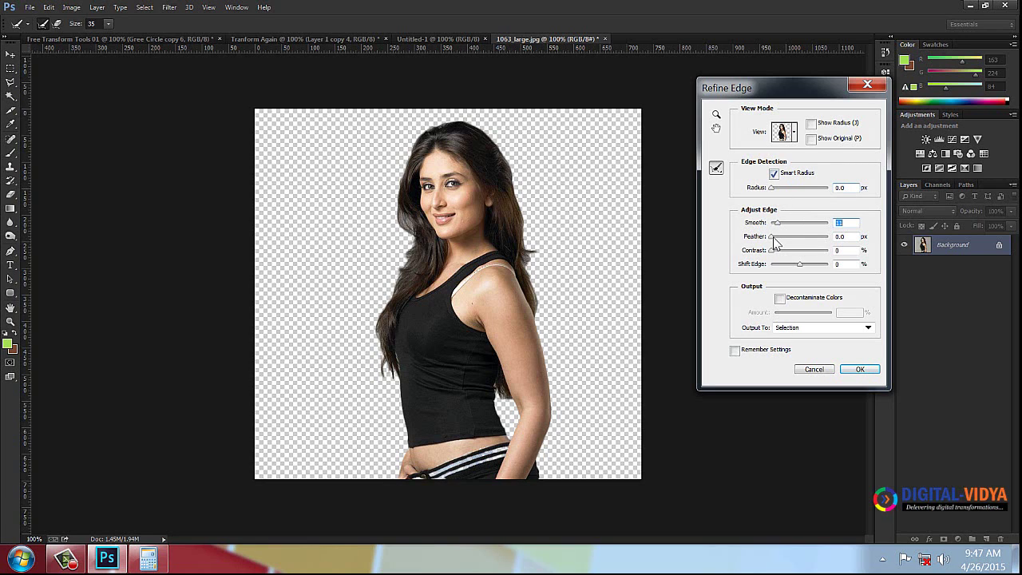
click(773, 238)
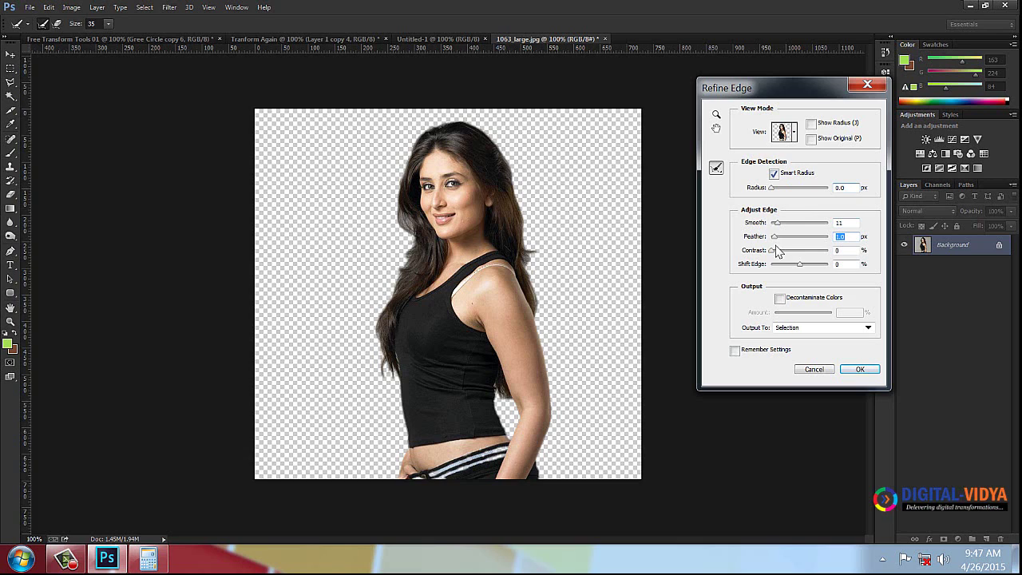
click(773, 251)
click(823, 328)
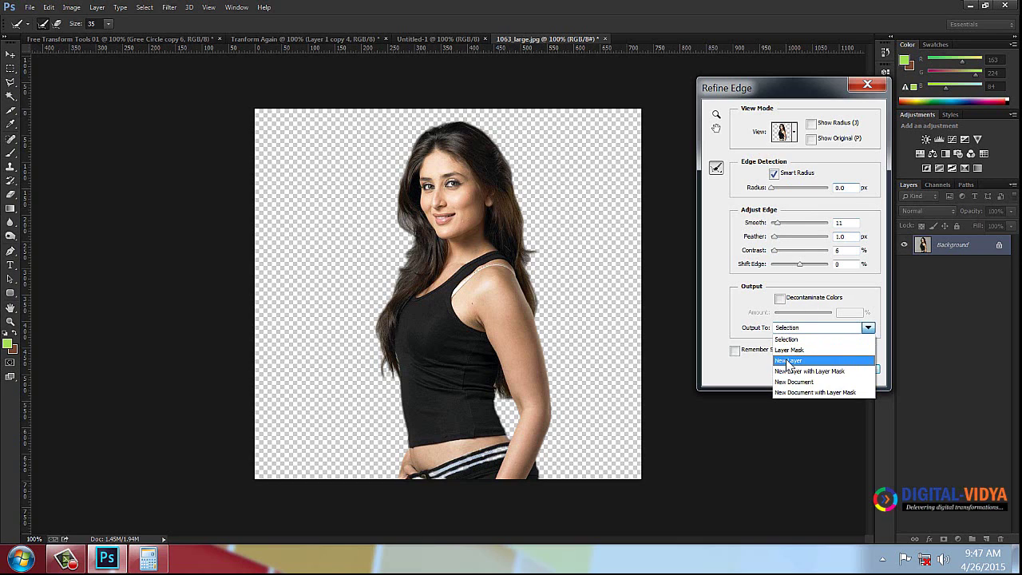
click(806, 360)
click(860, 370)
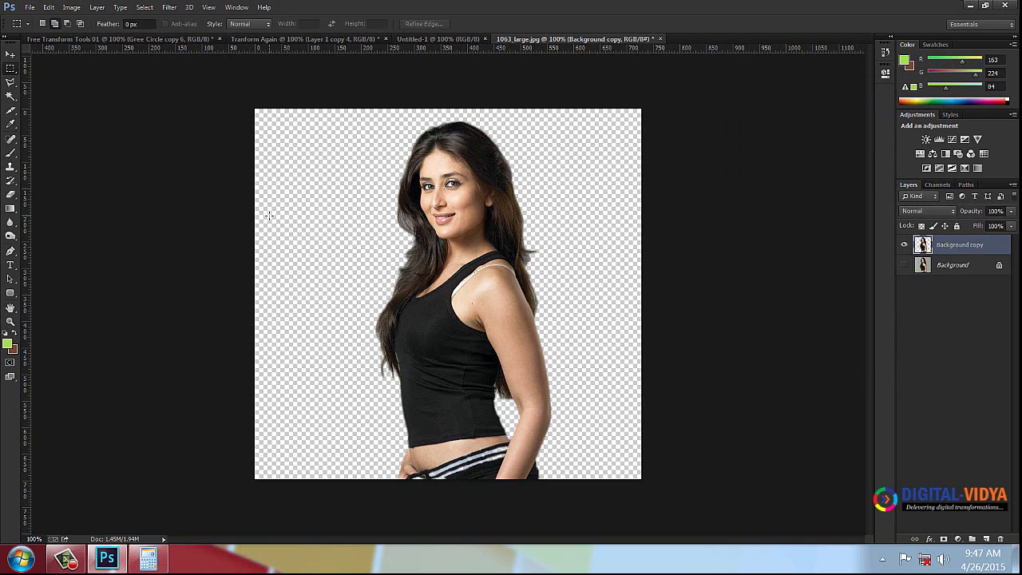
click(10, 53)
Bring the cut-out into Untitled-1, scale it to 50% width and move it up.
drag(480, 200, 424, 177)
mouse_move(474, 224)
mouse_down()
mouse_move(400, 63)
mouse_move(410, 40)
mouse_move(493, 206)
mouse_move(477, 207)
mouse_up()
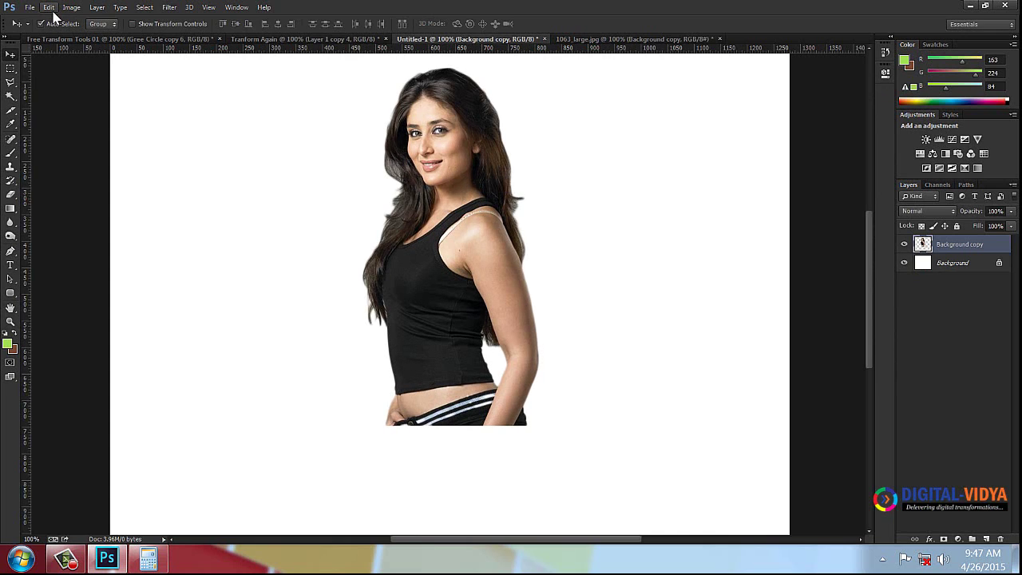
key(ctrl+t)
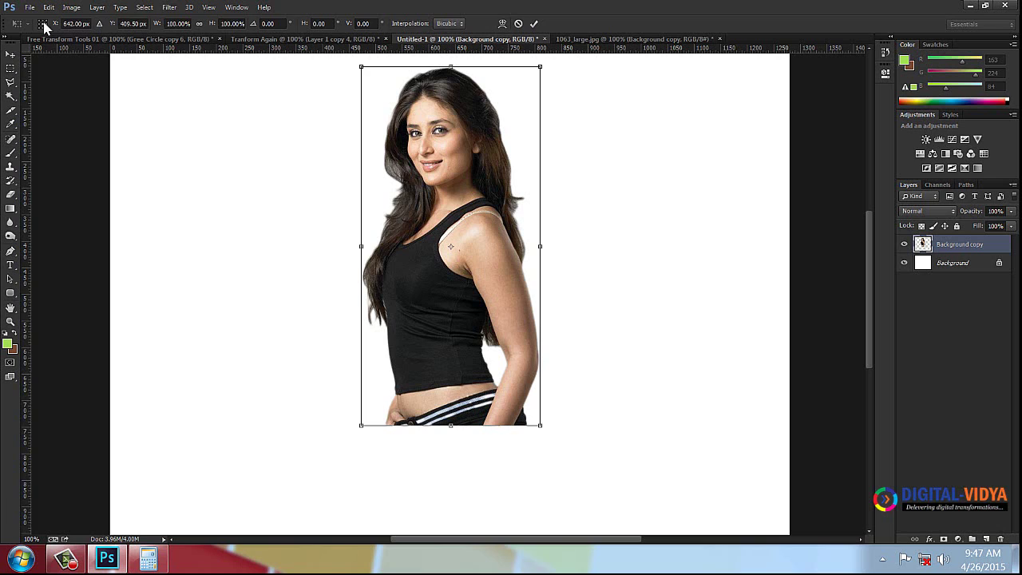
click(188, 23)
text(50)
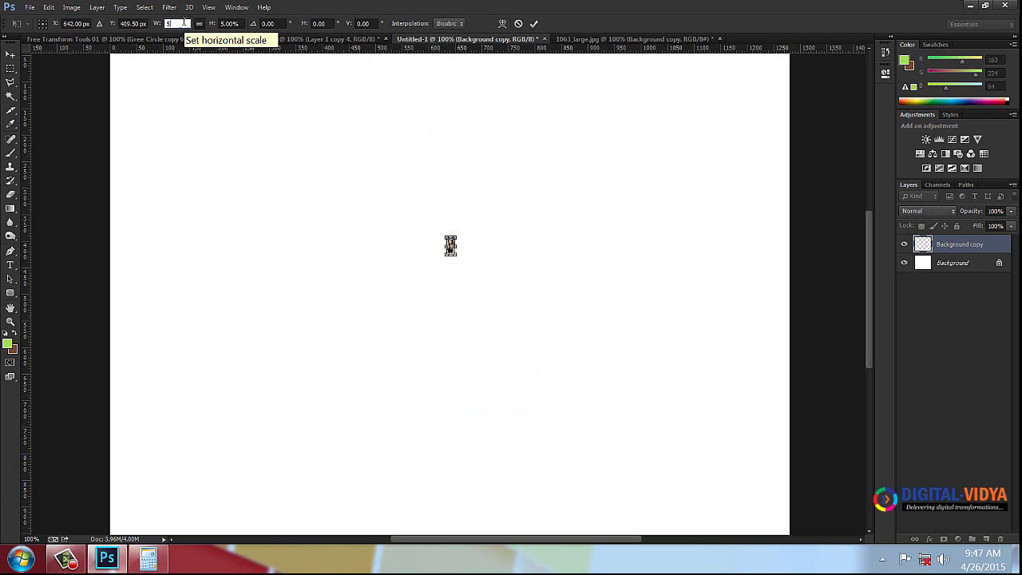
click(534, 24)
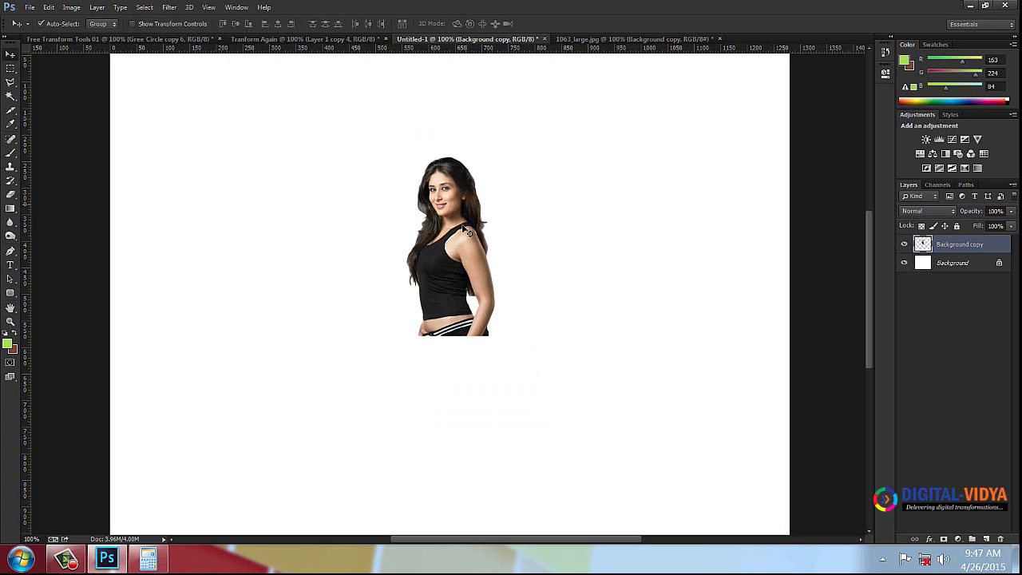
drag(455, 234, 440, 173)
Add crossing guides at the canvas centre and duplicate the cut-out as Background copy 2.
drag(395, 49, 405, 286)
drag(67, 184, 447, 198)
drag(985, 243, 987, 538)
click(49, 7)
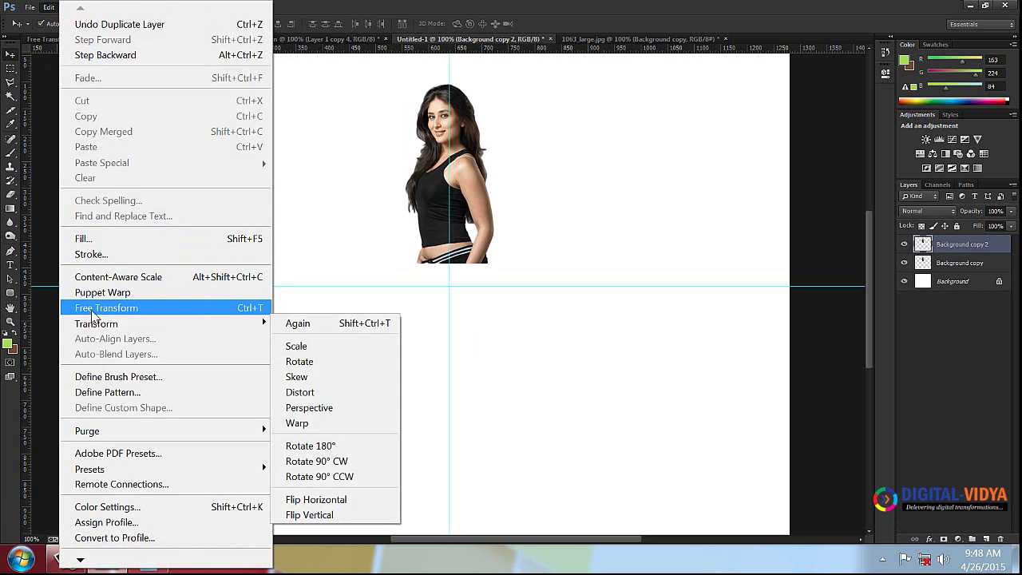
Rotate the duplicate about 30° around the guide intersection.
click(100, 308)
drag(454, 182, 451, 293)
drag(499, 80, 586, 138)
click(533, 24)
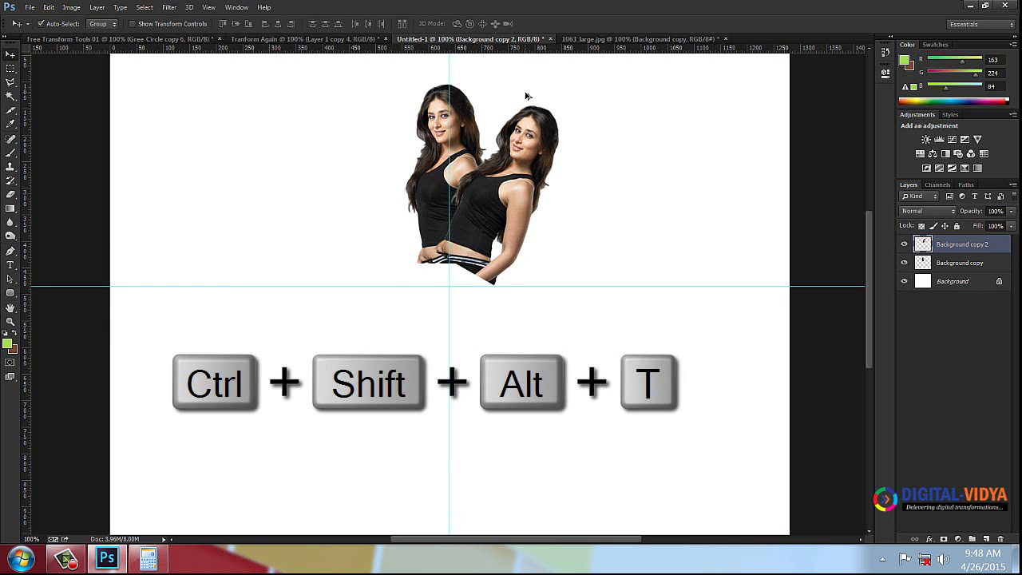
Repeat the rotated duplicate to complete the ring of copies and add empty Layer 1.
key(ctrl+shift+alt+t)
key(ctrl+shift+alt+t)
key(ctrl+shift+alt+t)
key(ctrl+shift+alt+t)
key(ctrl+shift+alt+t)
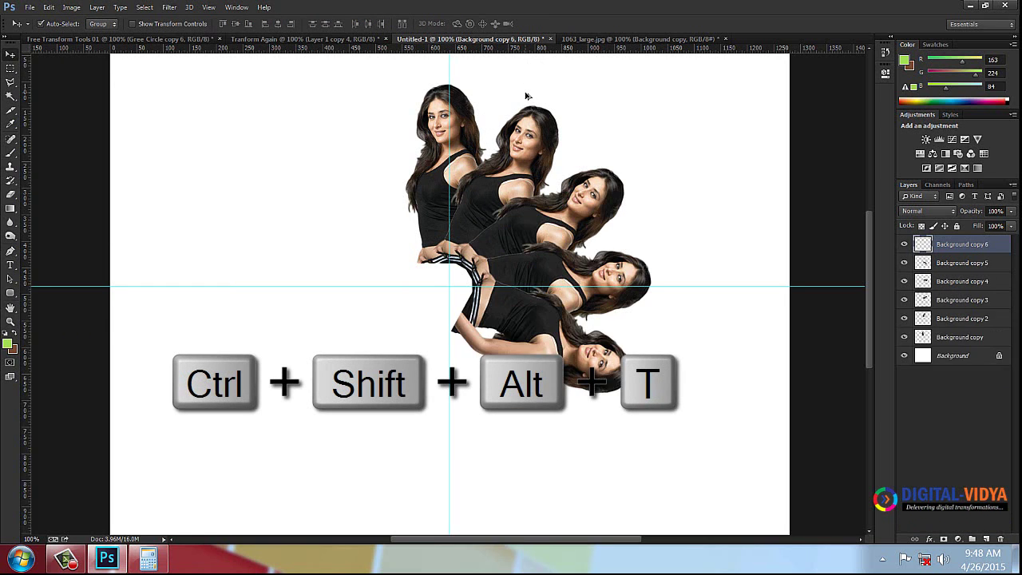
key(ctrl+shift+alt+t)
key(ctrl+shift+alt+t)
key(ctrl+shift+alt+t)
key(ctrl+shift+alt+t)
key(ctrl+shift+alt+t)
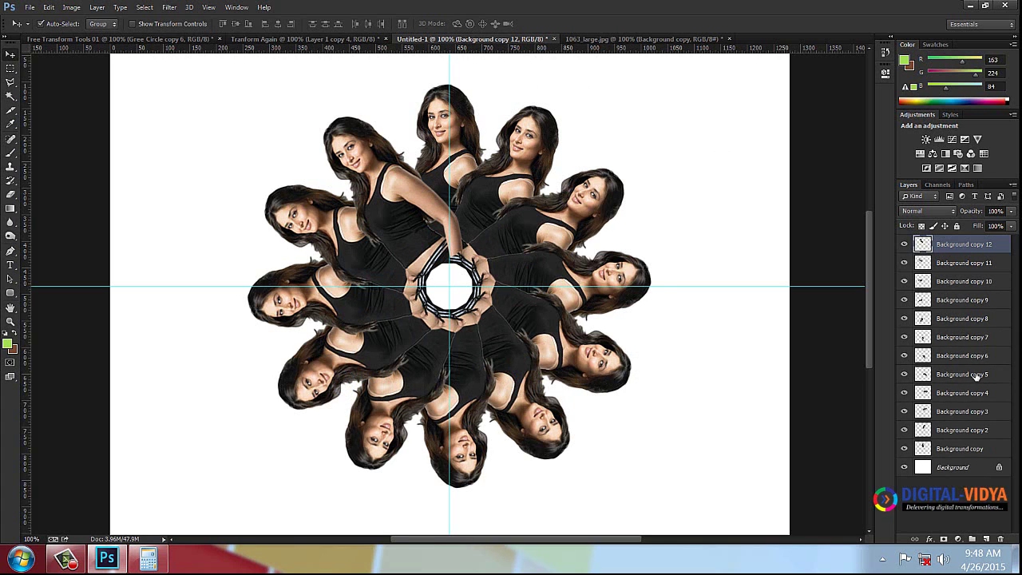
key(ctrl+shift+alt+n)
drag(10, 69, 80, 80)
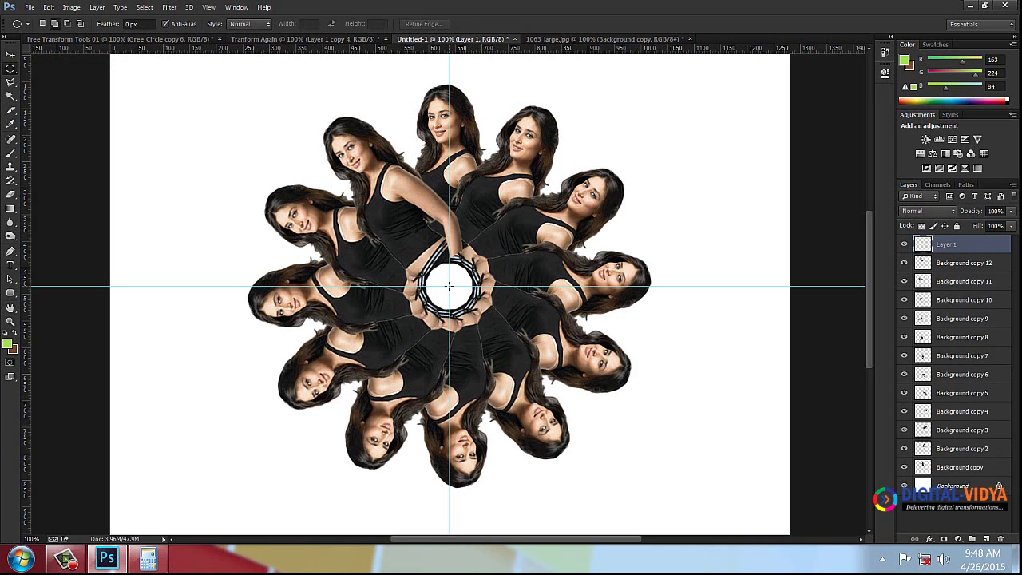
Fill a circular selection at the centre with dark charcoal 191b1a.
drag(449, 285, 506, 228)
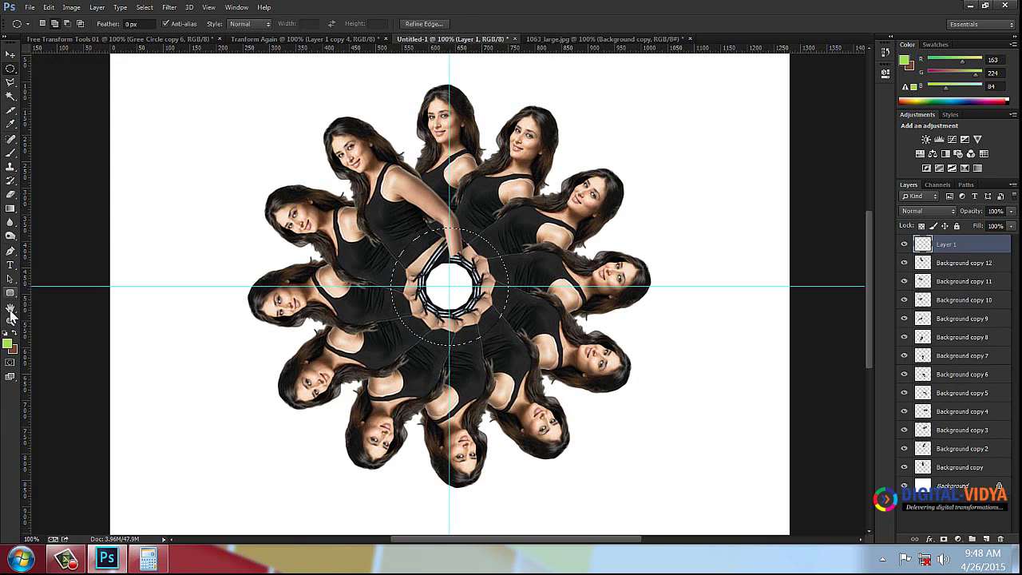
click(7, 344)
click(409, 328)
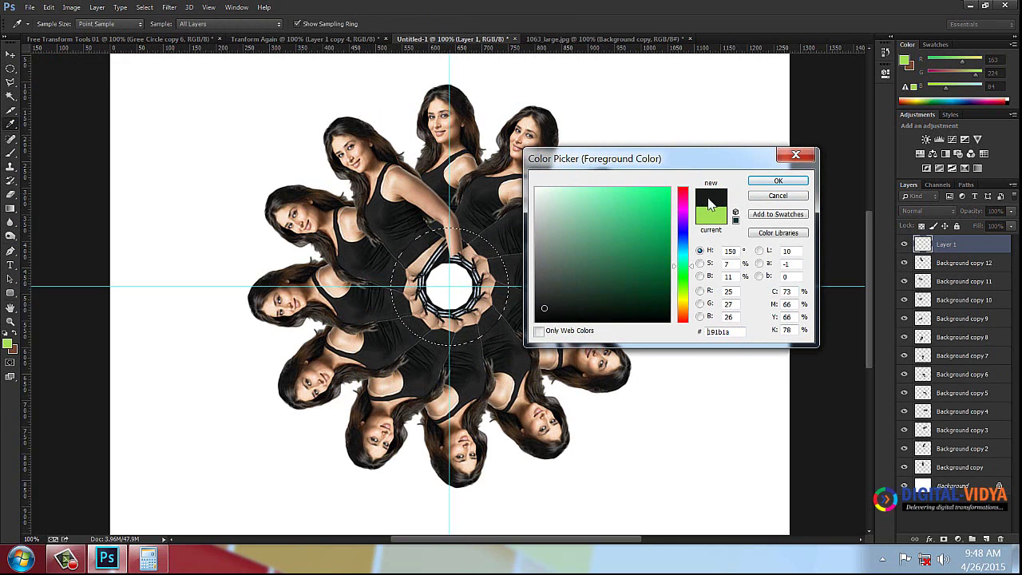
click(776, 181)
key(alt+BackSpace)
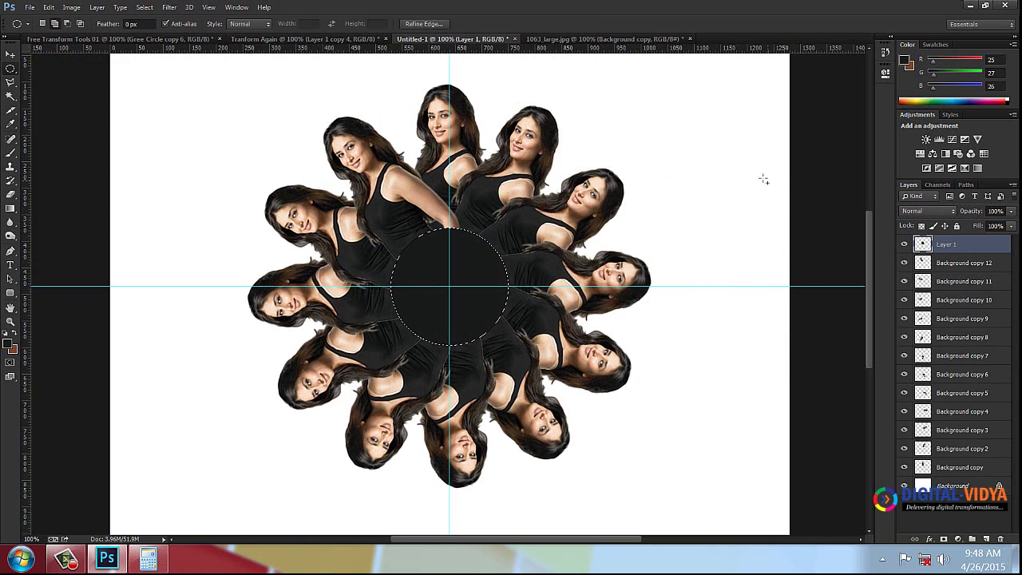
Shrink the circular selection to 71.62% with Transform Selection.
click(144, 8)
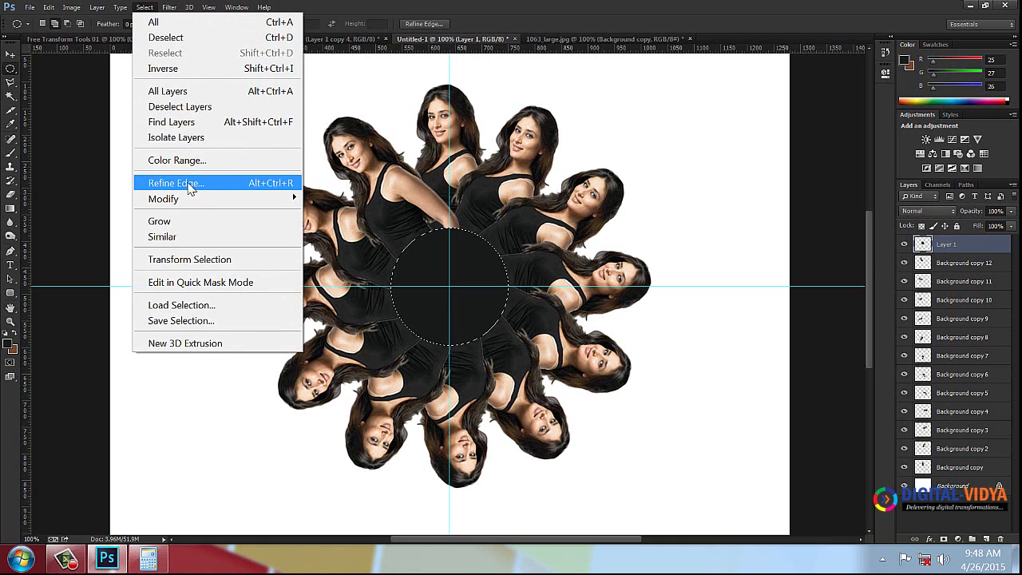
click(189, 260)
drag(516, 235, 502, 253)
key(Return)
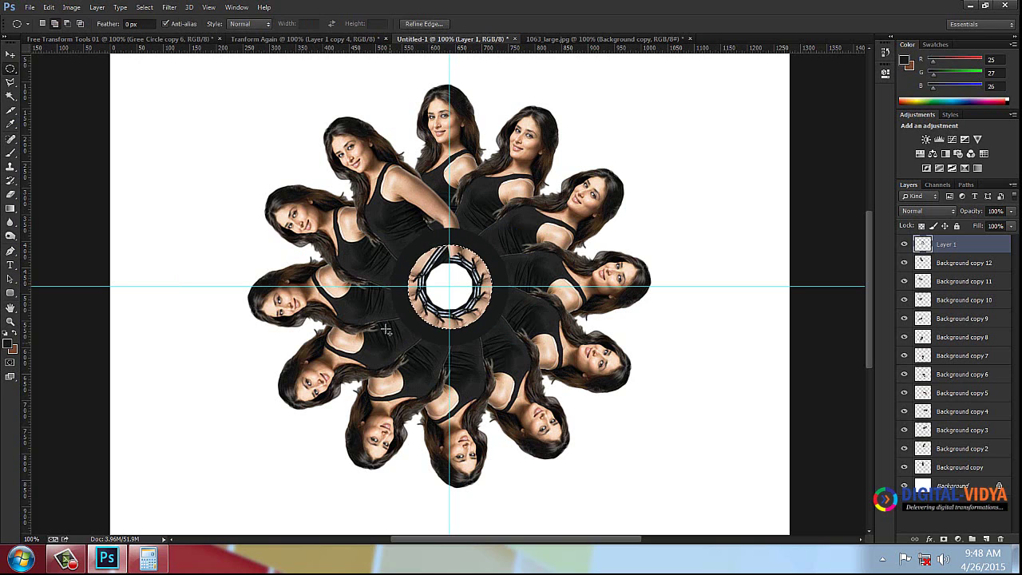
Step through the portrait copy layers from Background copy 12 downward in the Layers panel.
click(945, 268)
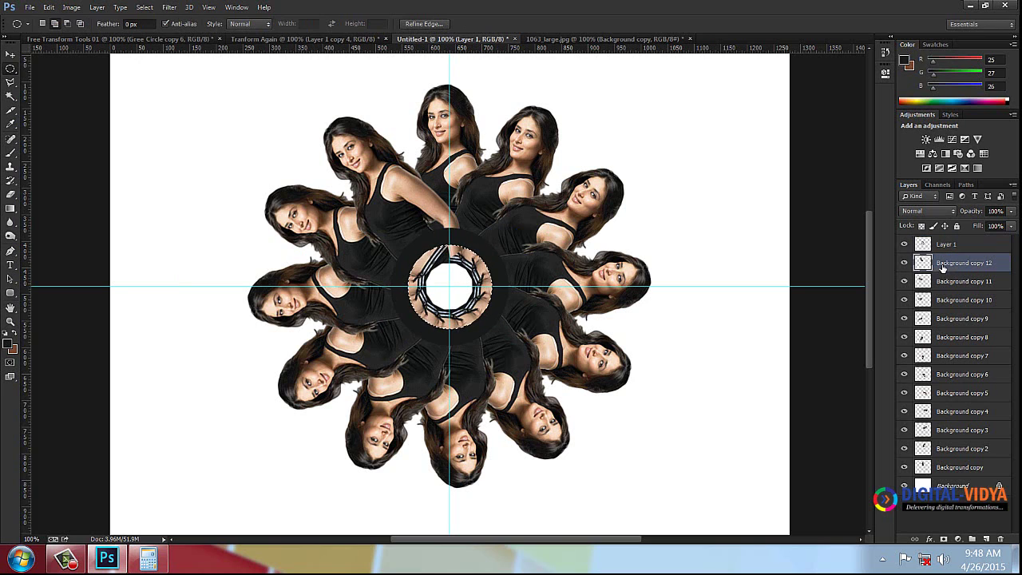
shift+click(952, 469)
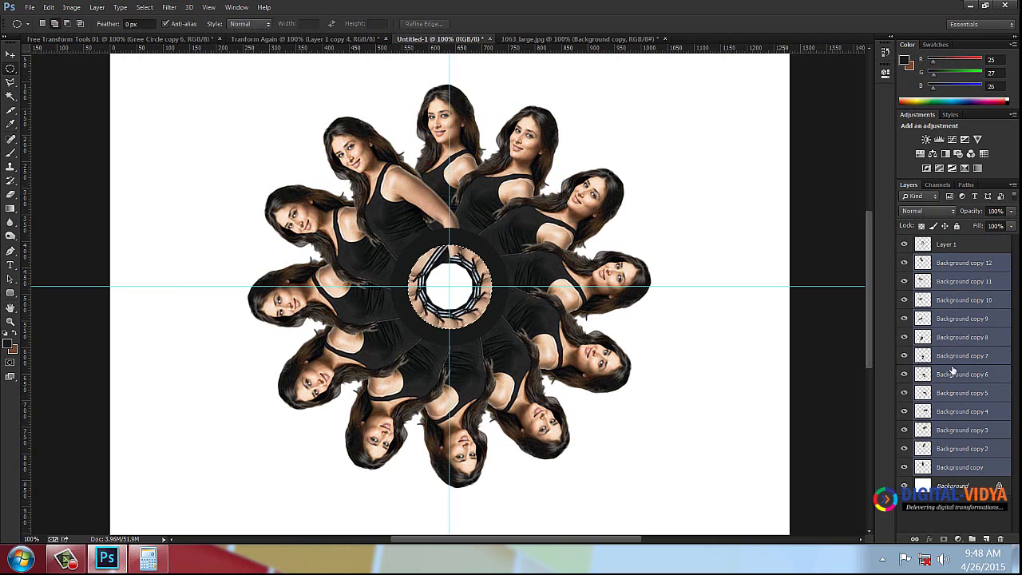
click(943, 272)
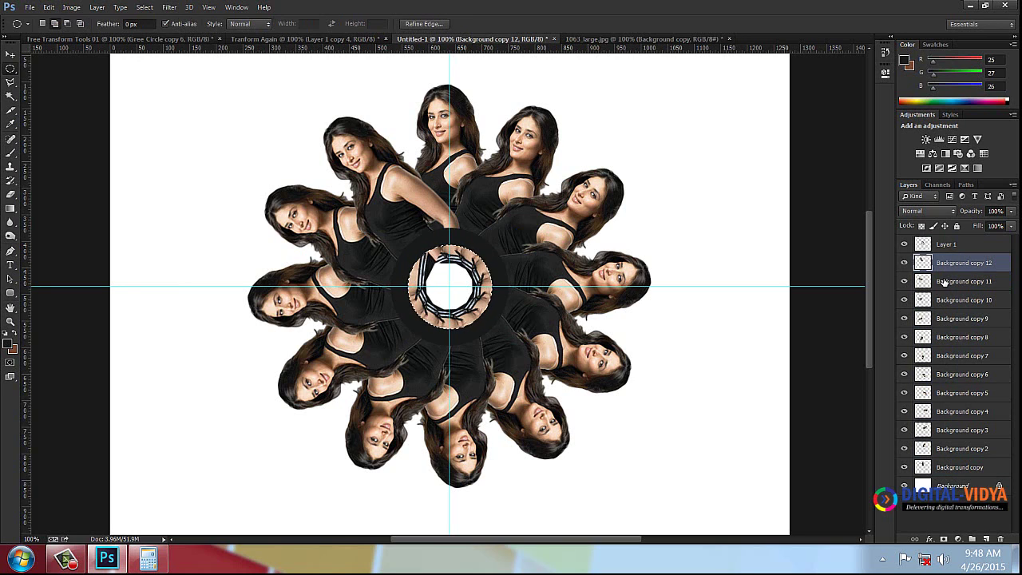
click(945, 281)
click(946, 302)
click(944, 321)
click(942, 342)
click(941, 363)
click(942, 381)
click(943, 399)
click(945, 416)
click(947, 433)
Select Background copy, deselect, and add a new layer below the portraits.
click(947, 448)
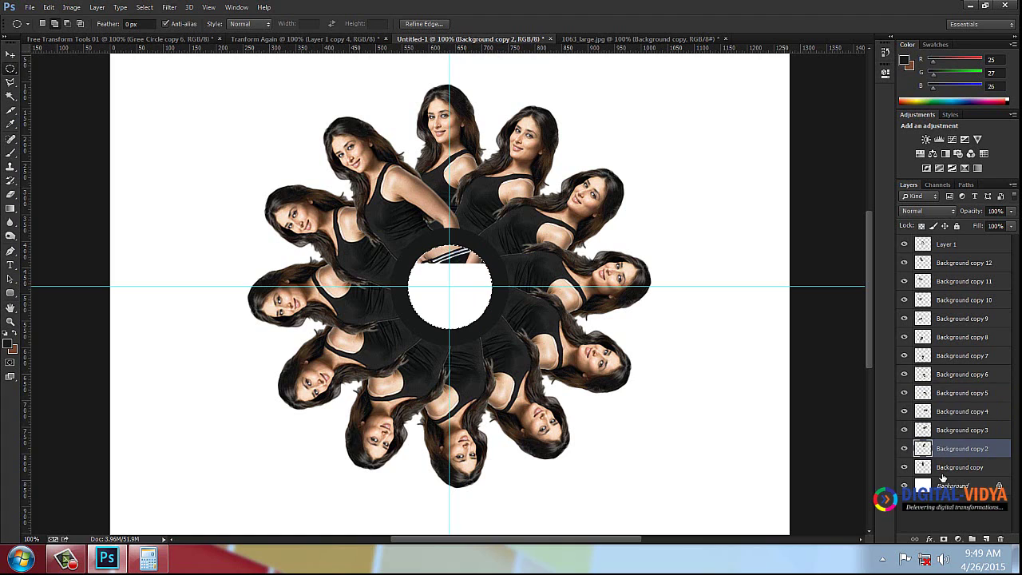
click(943, 468)
key(ctrl+d)
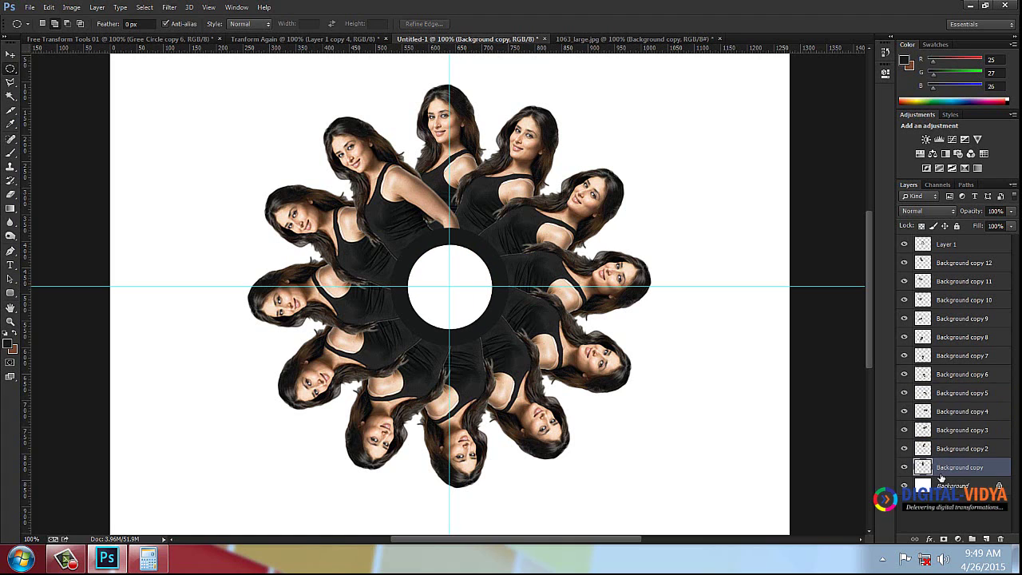
ctrl+click(985, 539)
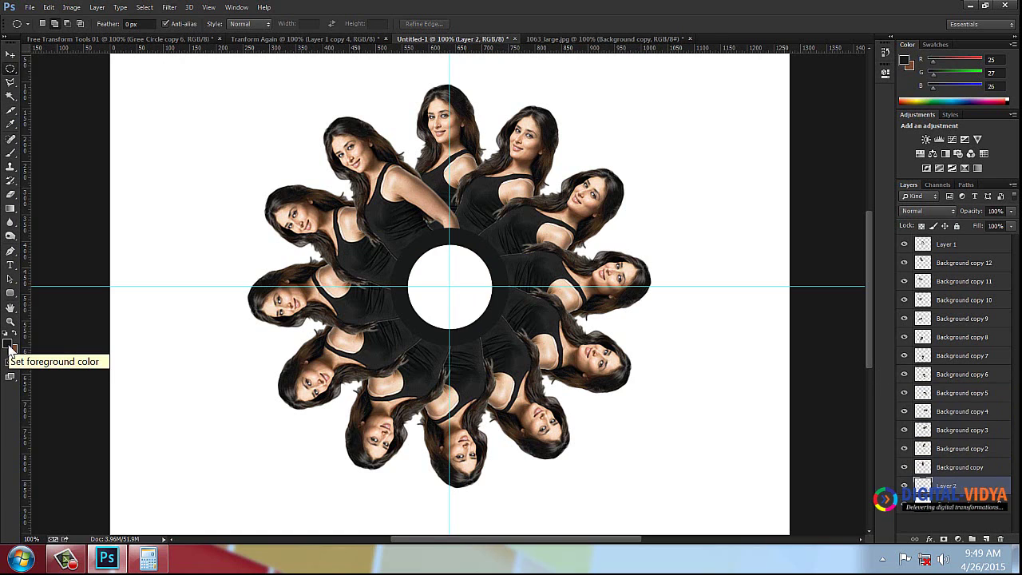
Fill the layer beneath the portraits with blue 0d8ee9 and add another new layer.
drag(449, 285, 588, 420)
click(8, 344)
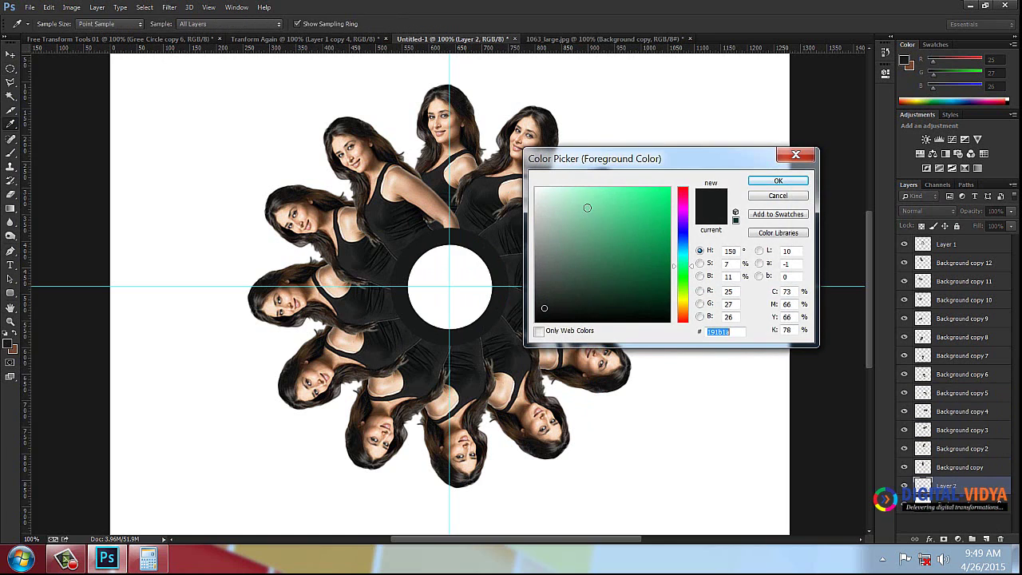
drag(684, 249, 684, 245)
click(662, 198)
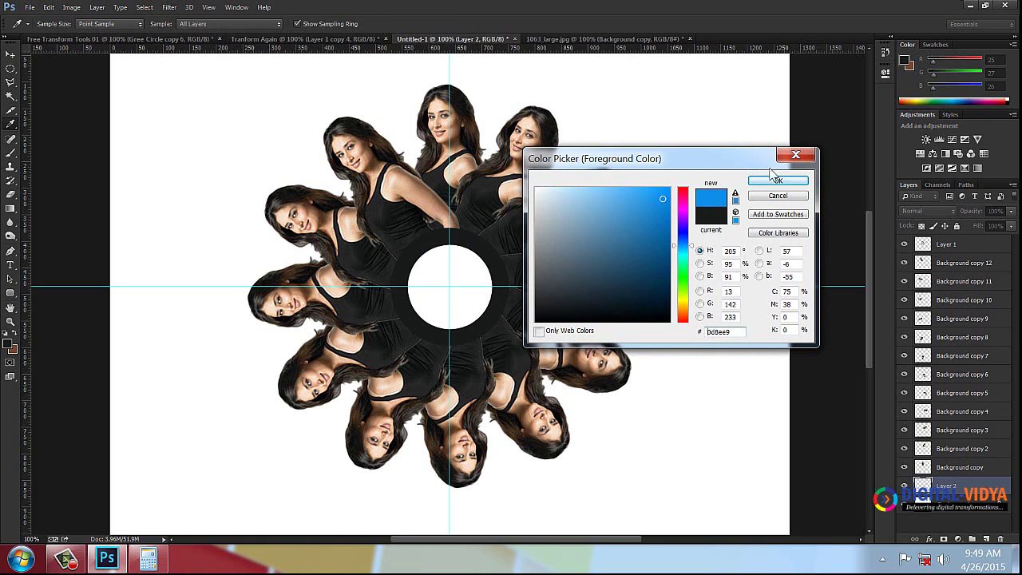
click(779, 182)
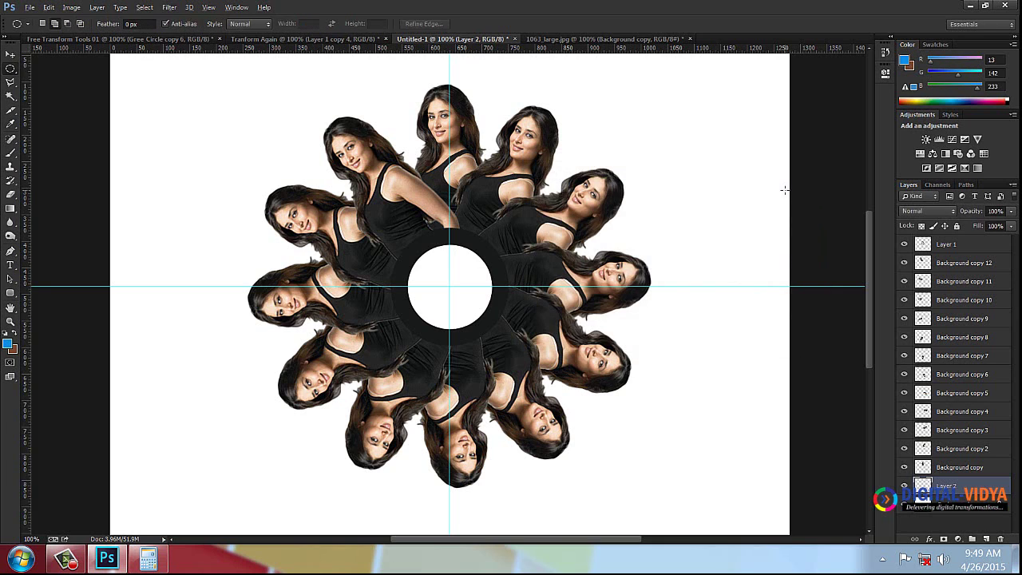
key(alt+BackSpace)
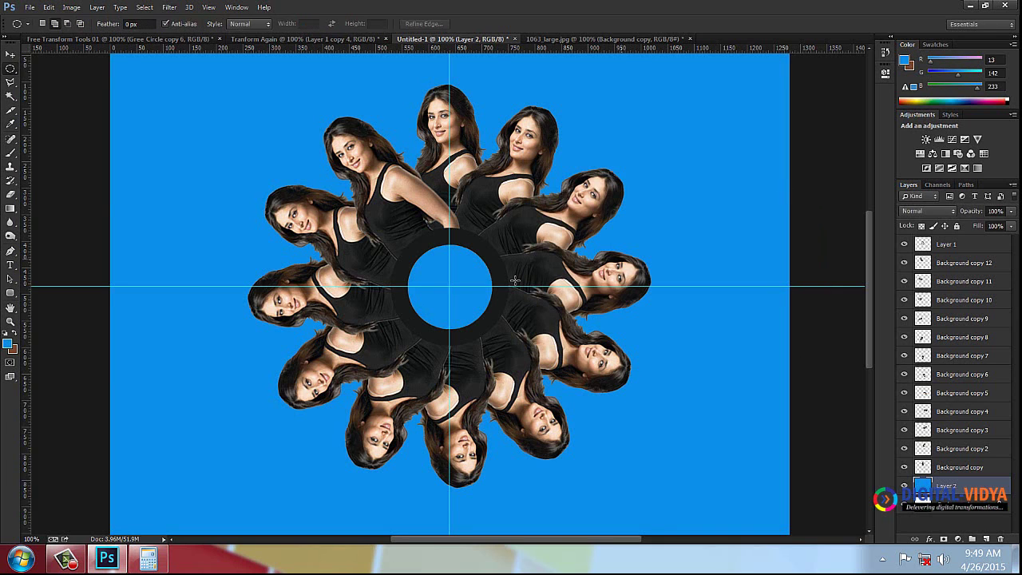
click(986, 539)
Select a circle at the centre and feather it by 80 px.
drag(449, 286, 312, 57)
right_click(410, 170)
click(439, 206)
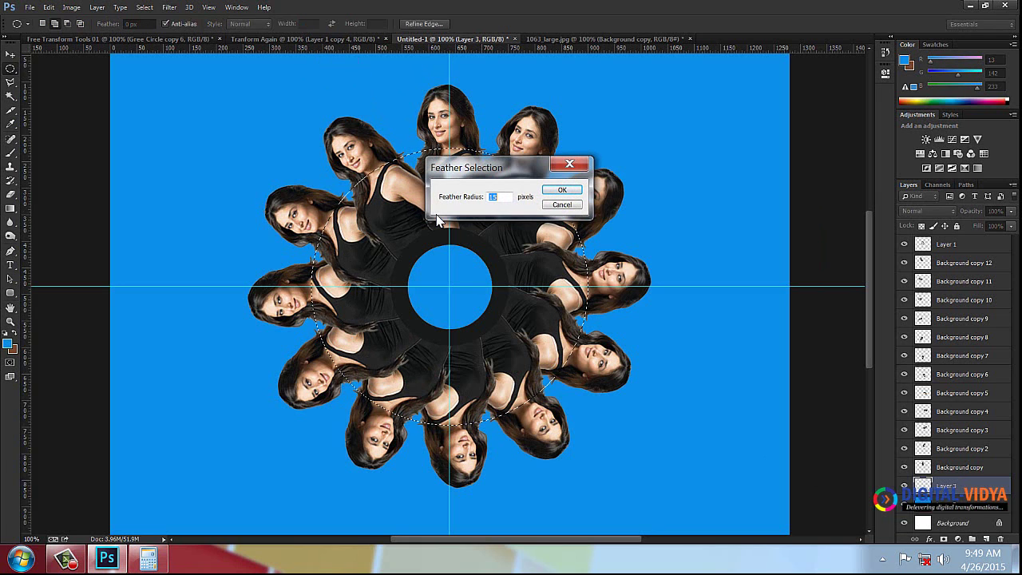
text(80)
key(Return)
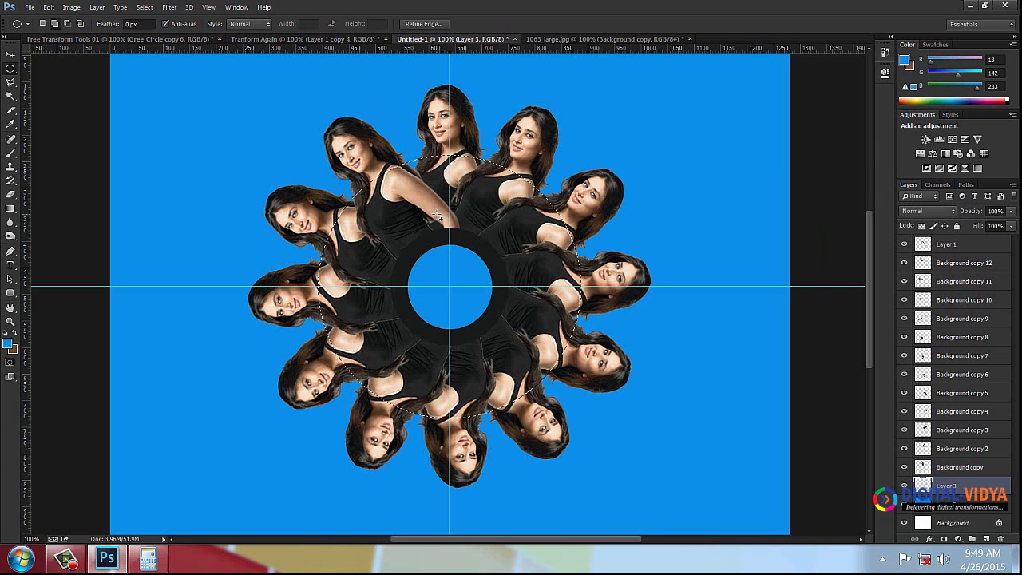
Fill the feathered circle with white, deselect, and hide the portrait and ring layers.
click(7, 334)
click(15, 335)
key(alt+BackSpace)
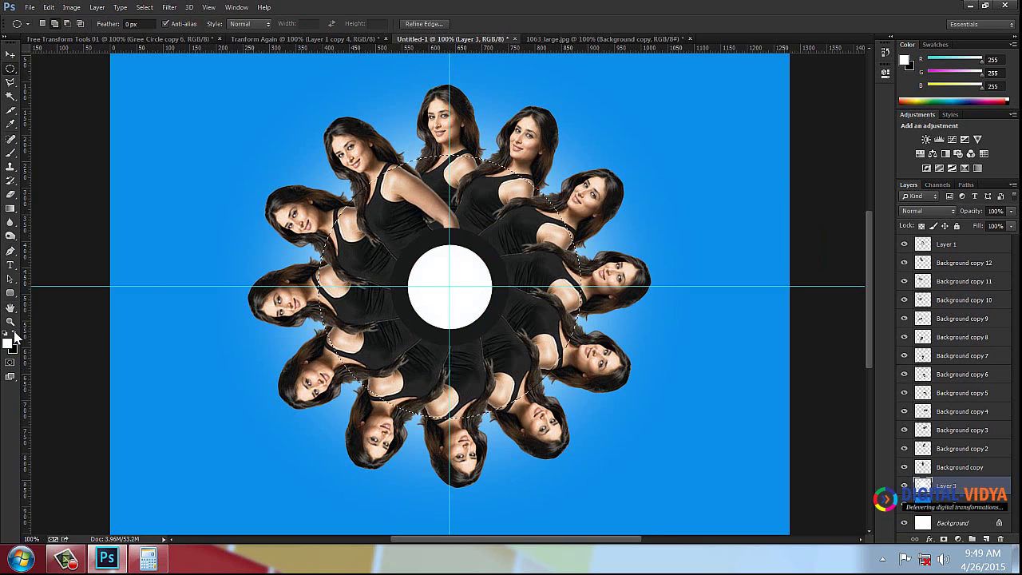
key(ctrl+d)
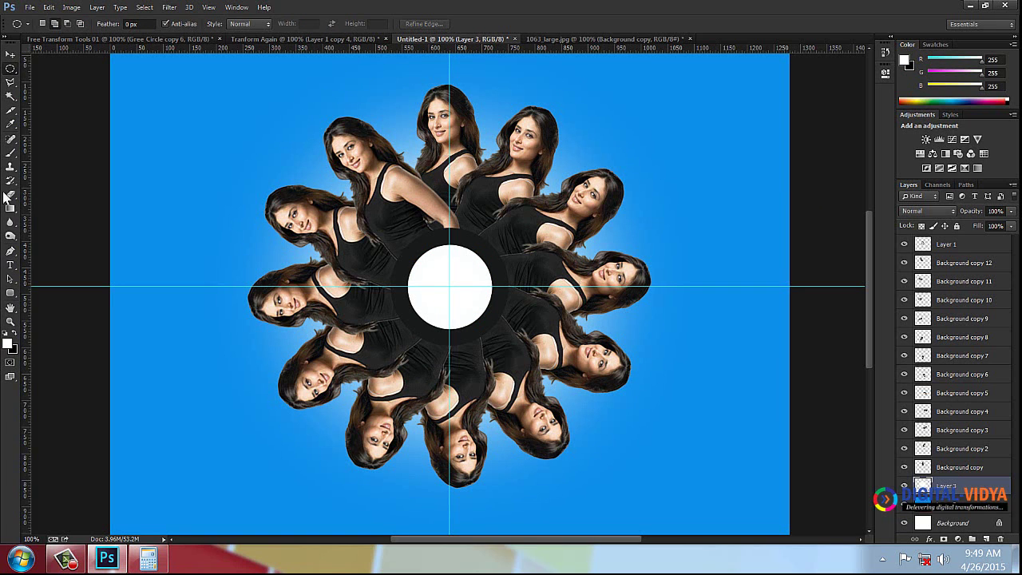
click(10, 54)
drag(913, 471, 906, 244)
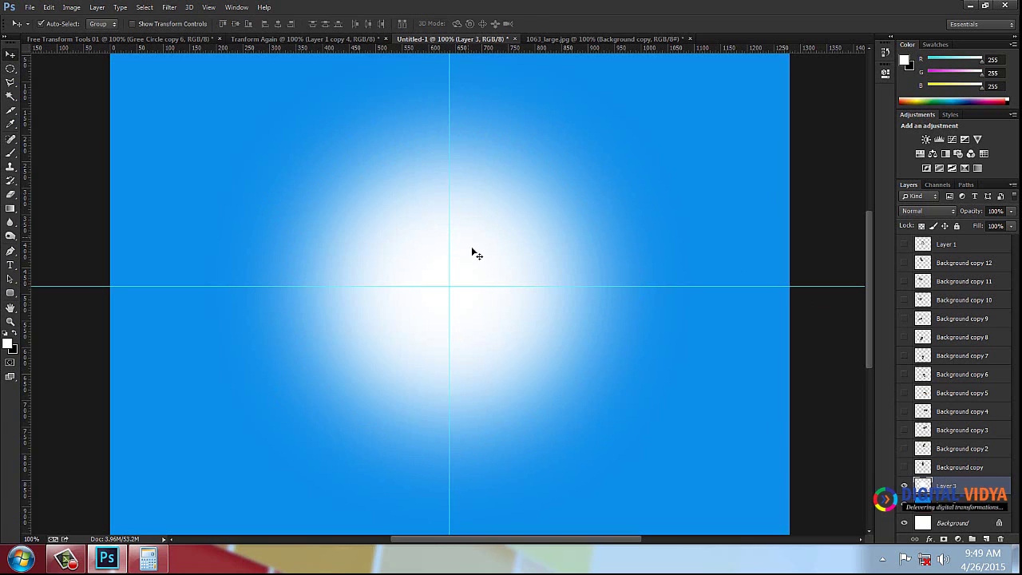
Scale the white glow to 200% height and show the portrait and ring layers again.
click(49, 8)
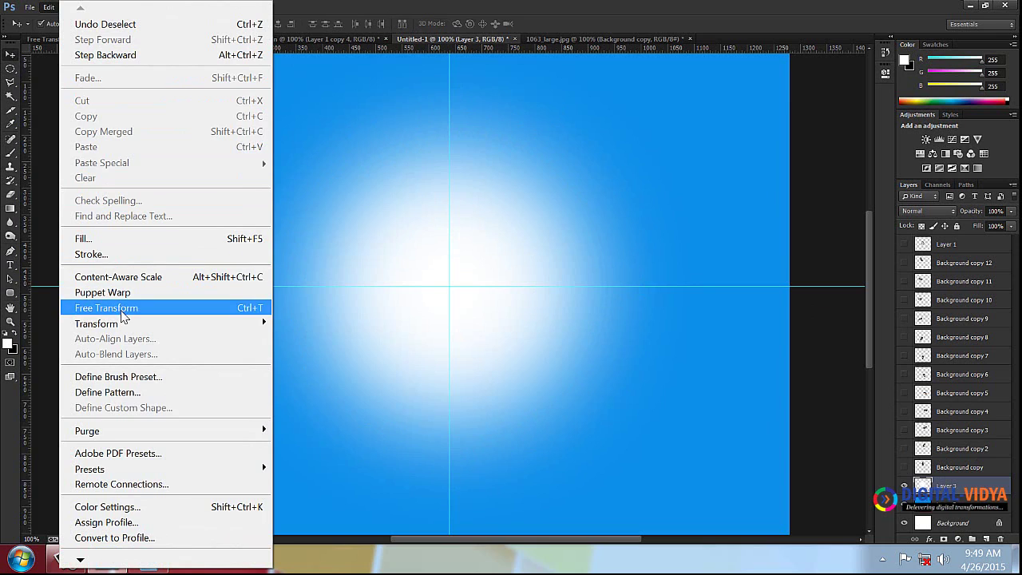
click(124, 310)
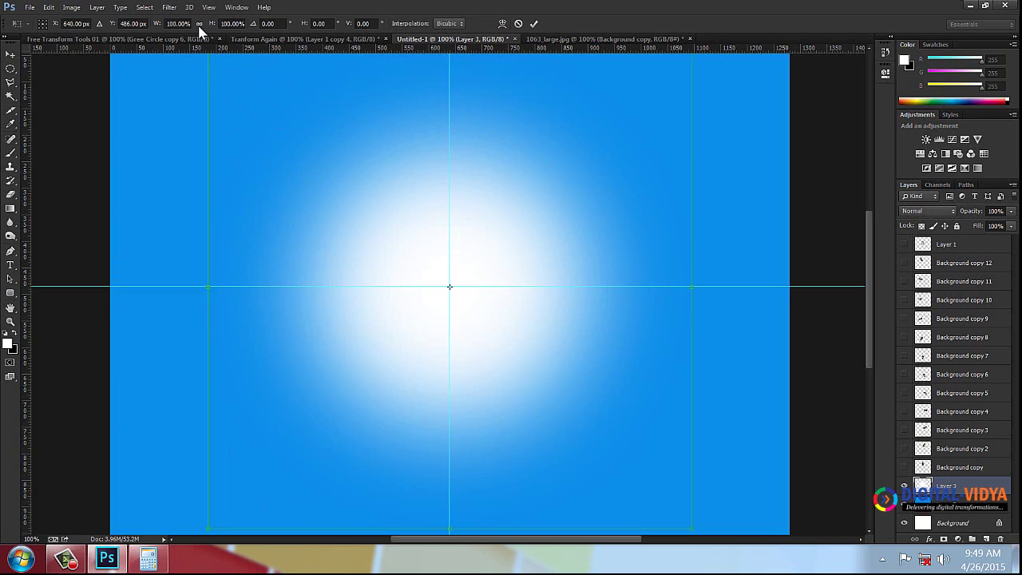
click(229, 23)
text(200)
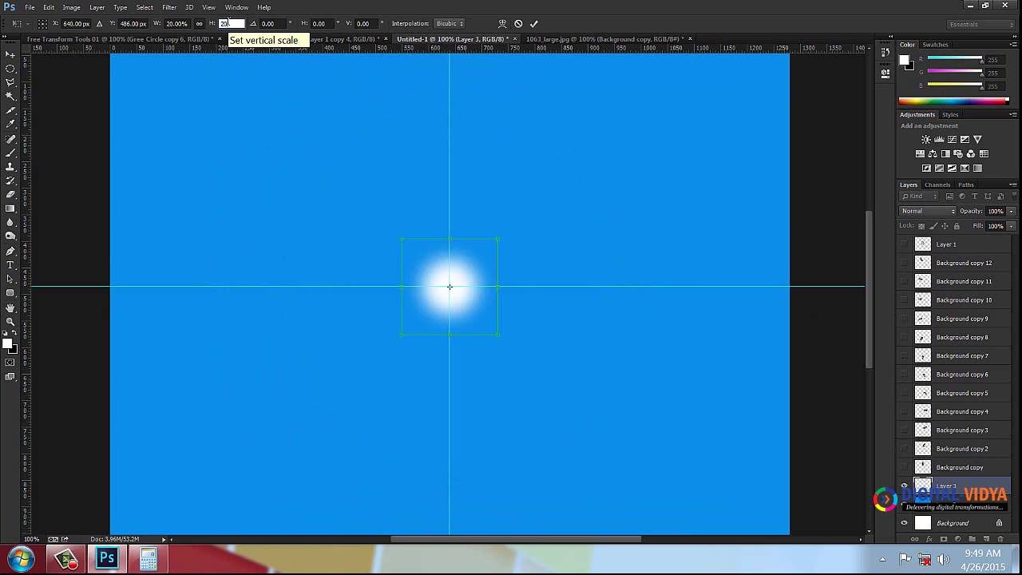
key(Return)
key(Return)
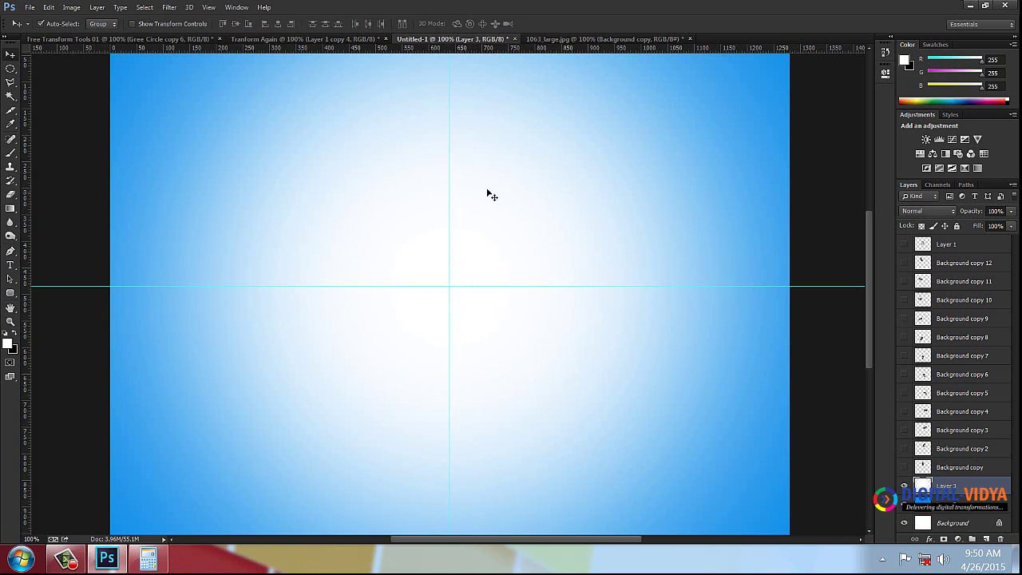
drag(904, 468, 894, 217)
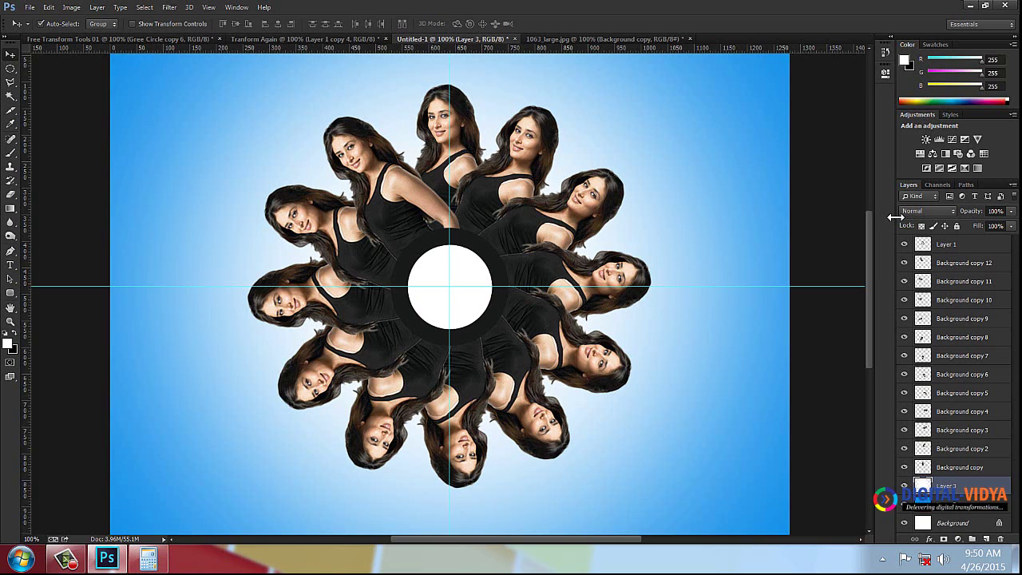
Merge Background copy through copy 12 into one layer and duplicate it.
click(972, 471)
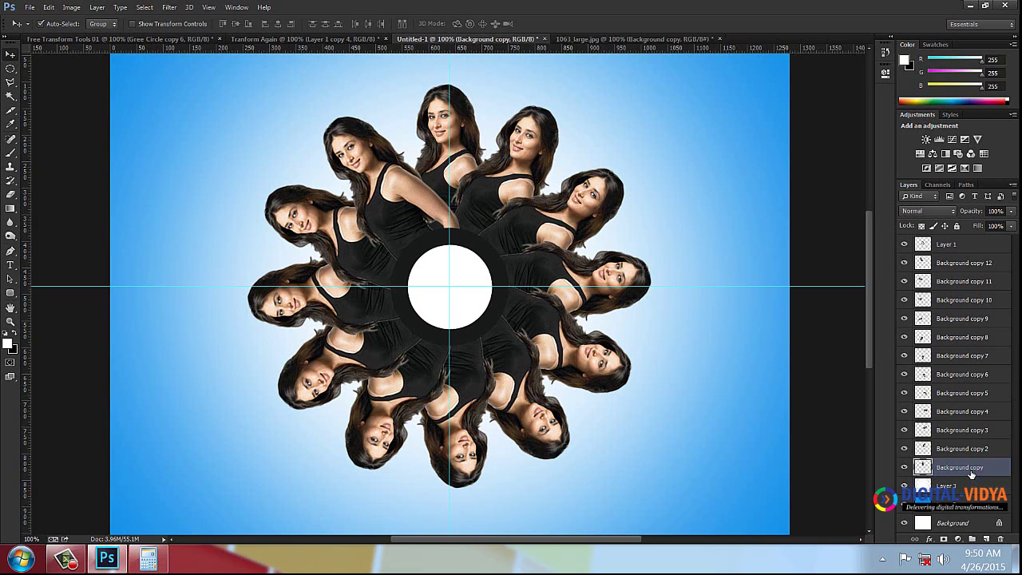
shift+click(941, 262)
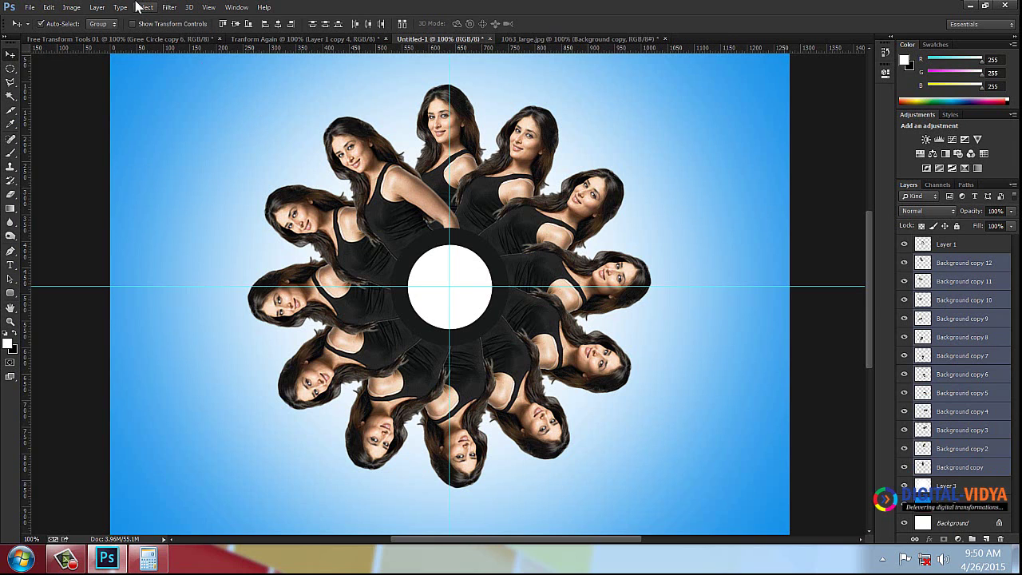
click(97, 7)
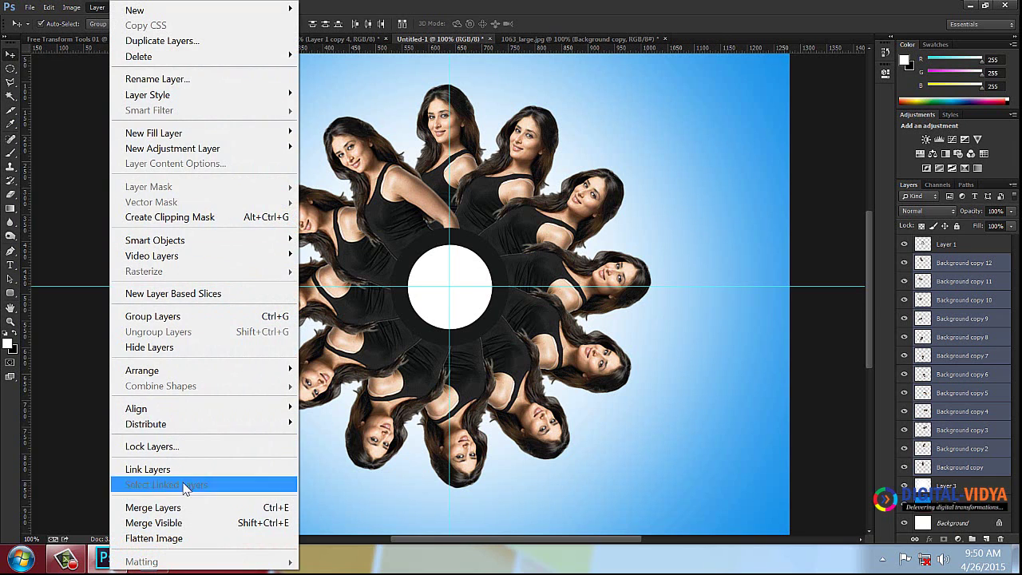
click(181, 509)
drag(958, 265, 985, 538)
Flip the duplicate rosette horizontally and scale it to about 71%.
click(49, 8)
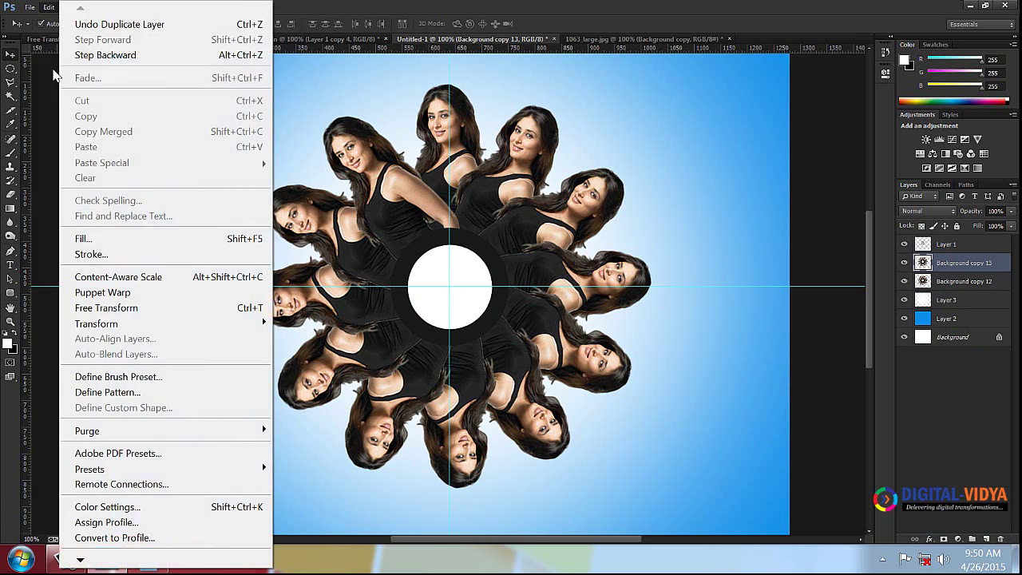
click(112, 310)
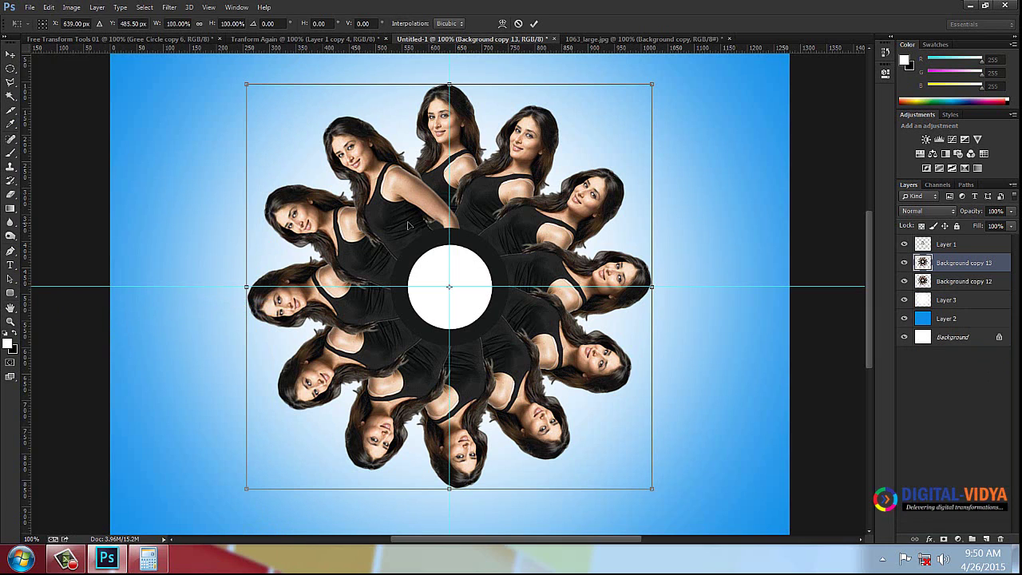
right_click(399, 208)
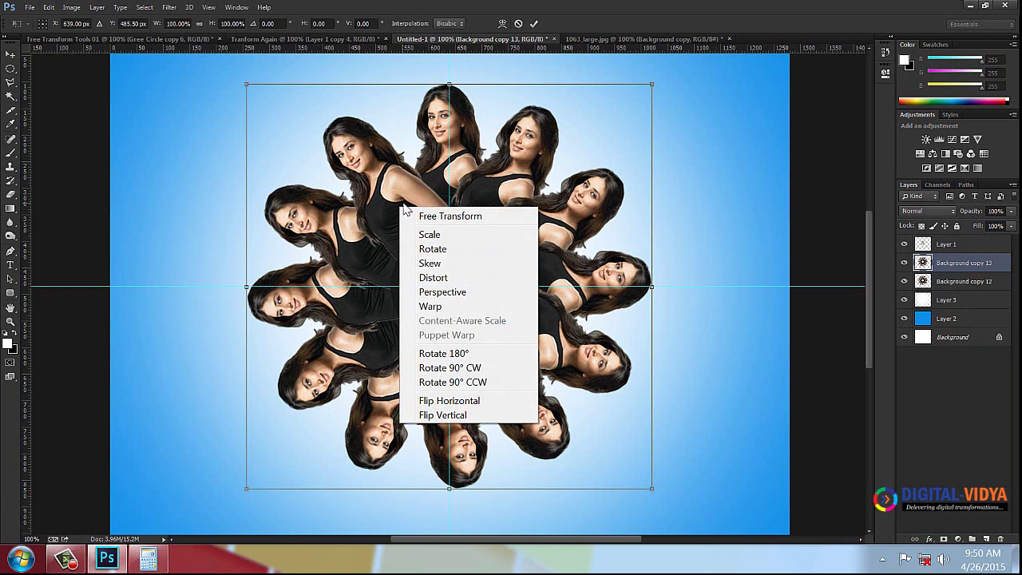
click(438, 401)
drag(650, 86, 607, 174)
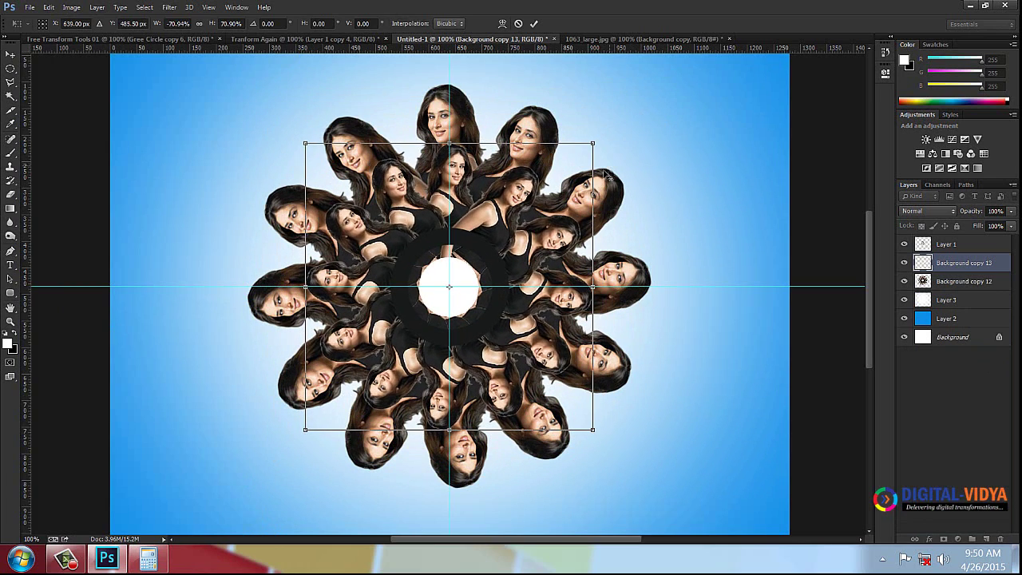
double_click(517, 224)
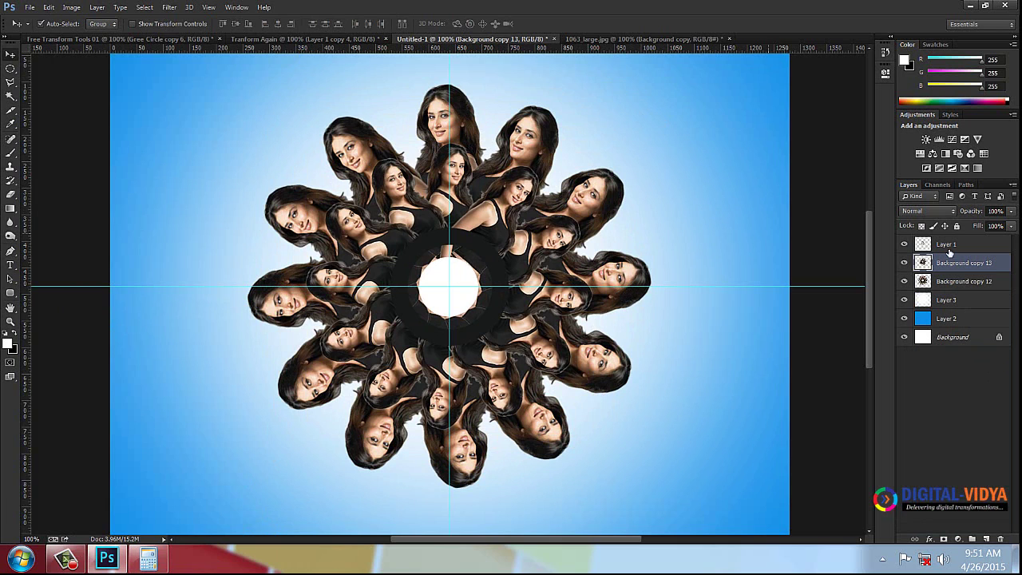
Add a horizontally flipped 67% copy of Background copy 13, then clear the guides.
drag(979, 263, 984, 540)
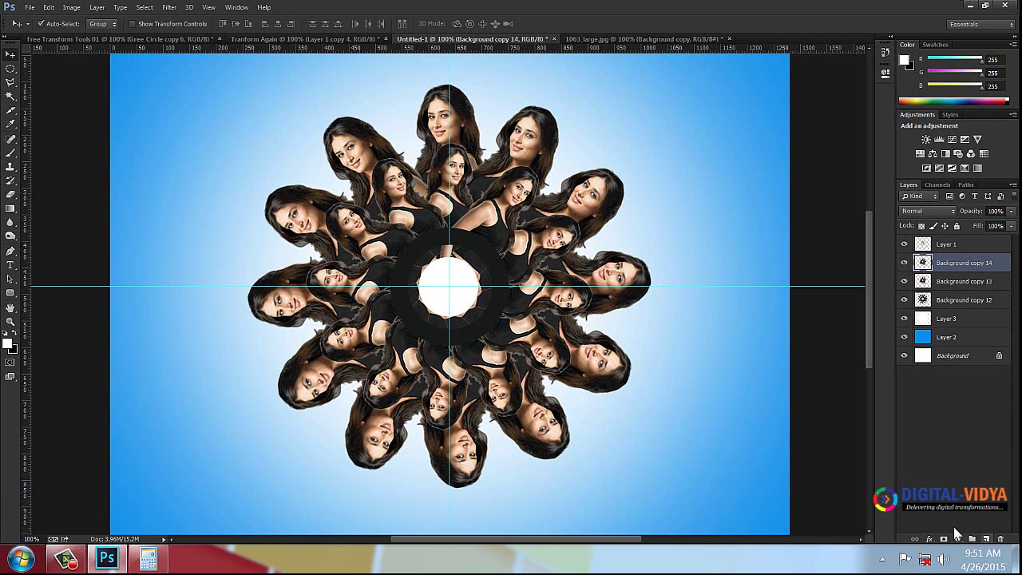
key(ctrl+t)
drag(593, 145, 545, 192)
right_click(501, 233)
click(566, 426)
key(Return)
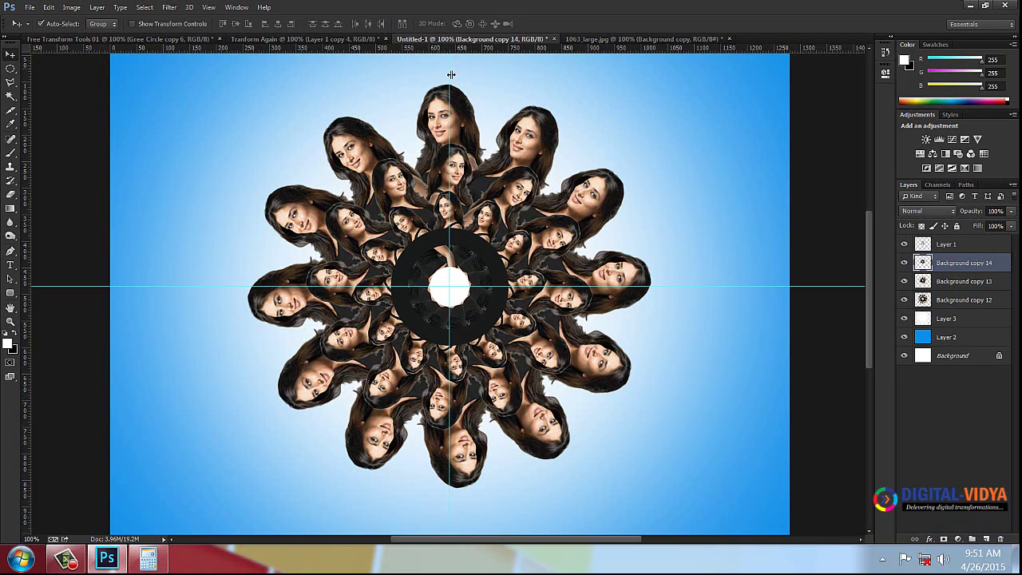
click(209, 8)
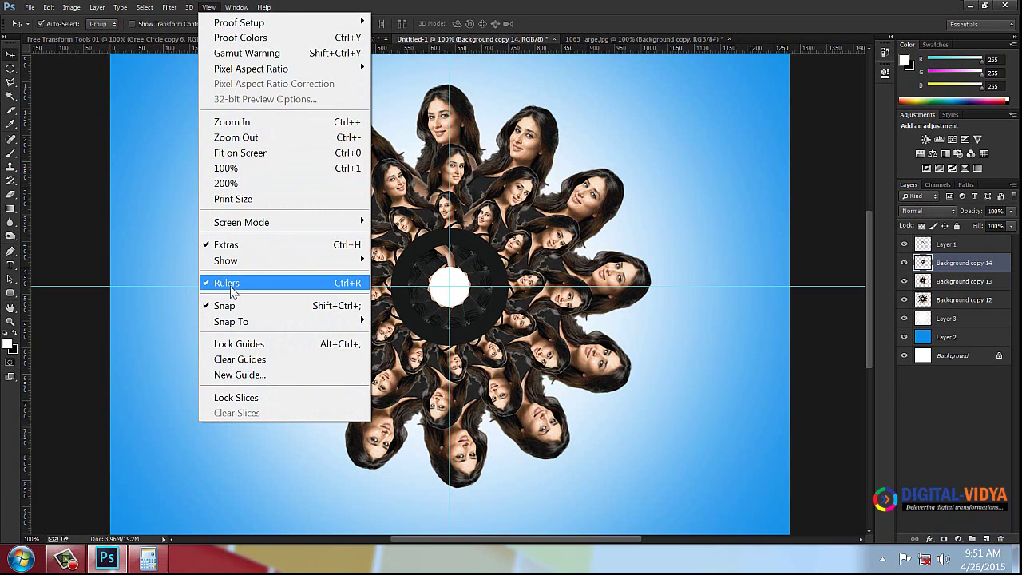
click(248, 364)
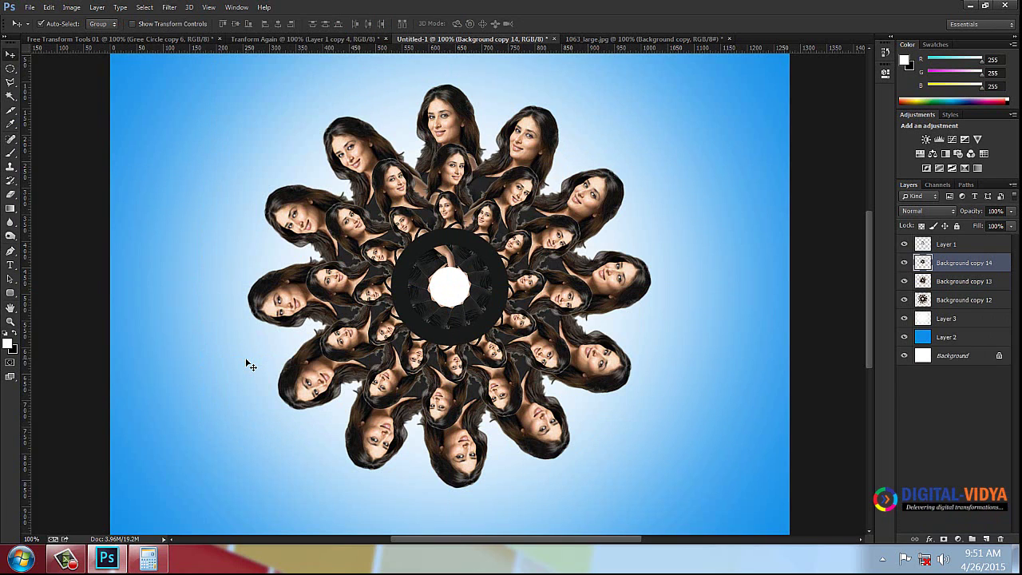